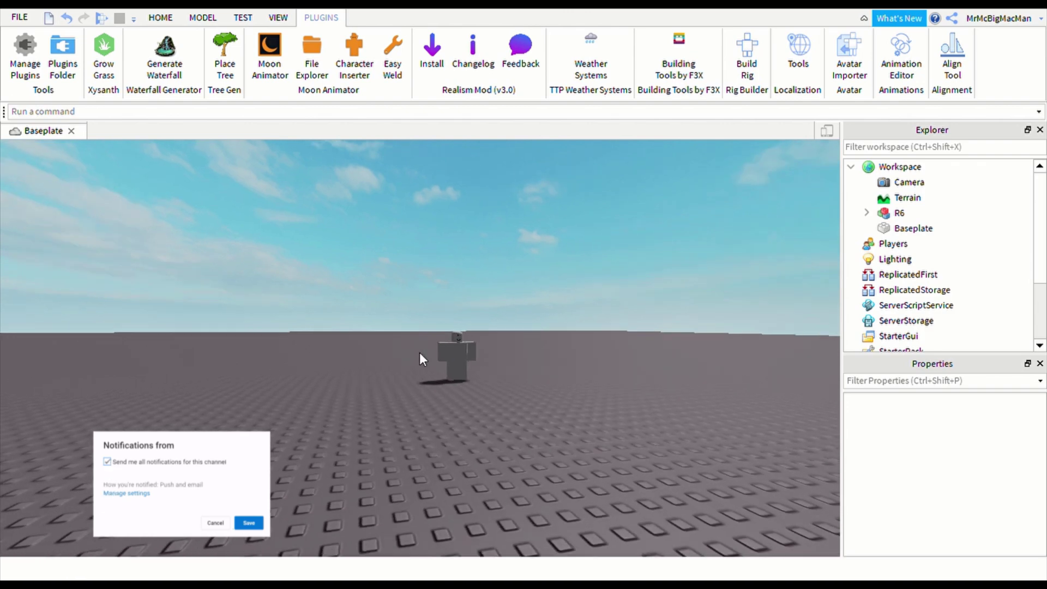
scroll(420, 352, "up", 3)
Step: Select the R6 character rig in the viewport
left_click(425, 361)
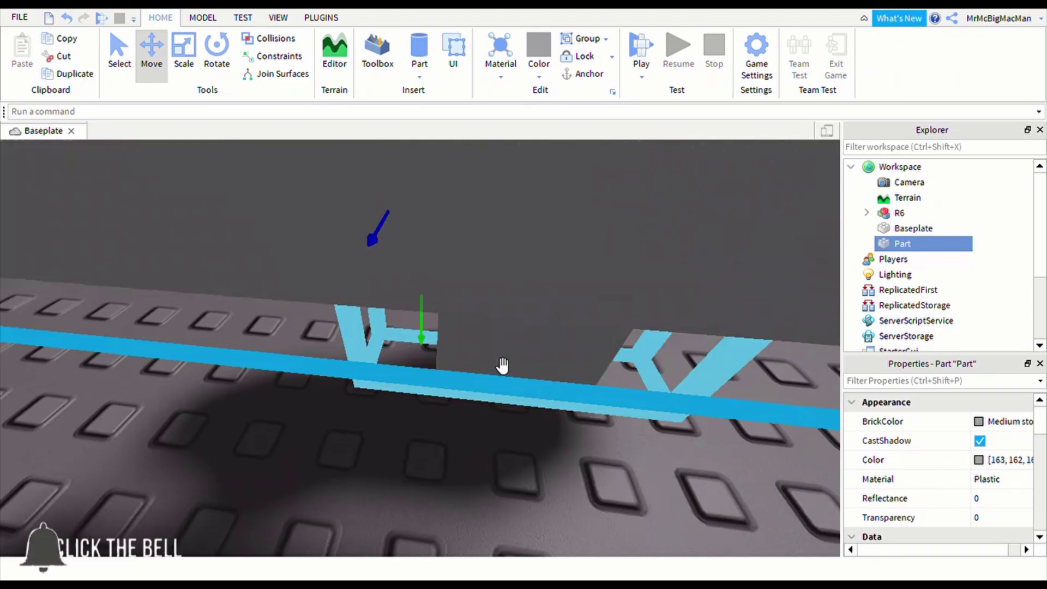
scroll(889, 450, "down", 5)
scroll(889, 453, "down", 1)
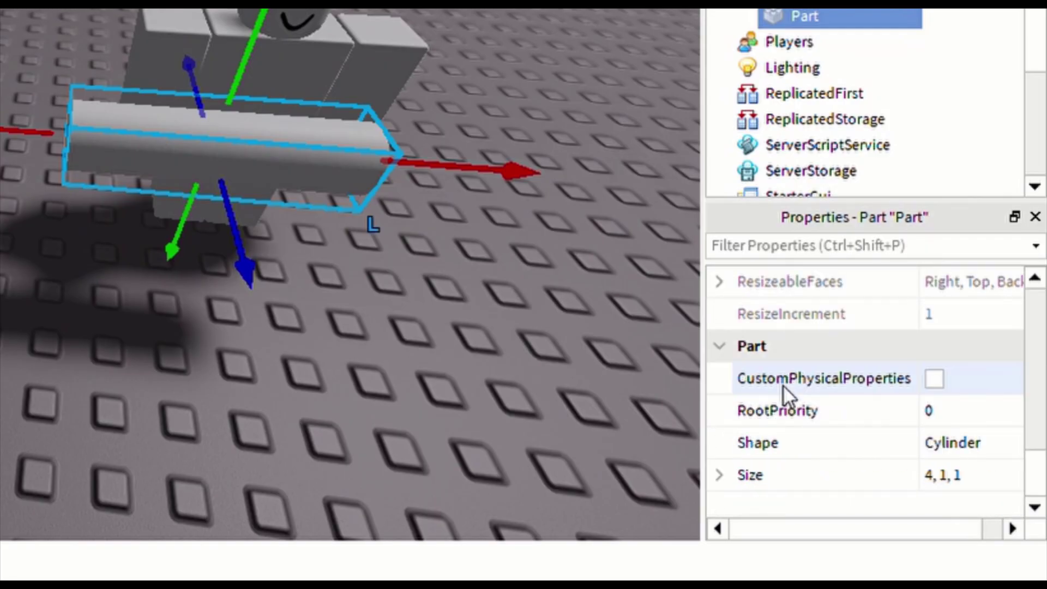
Step: Resize the cylinder's X, Y and Z Size values, ending at 1.5 × 0.3 × 0.3
left_click(719, 476)
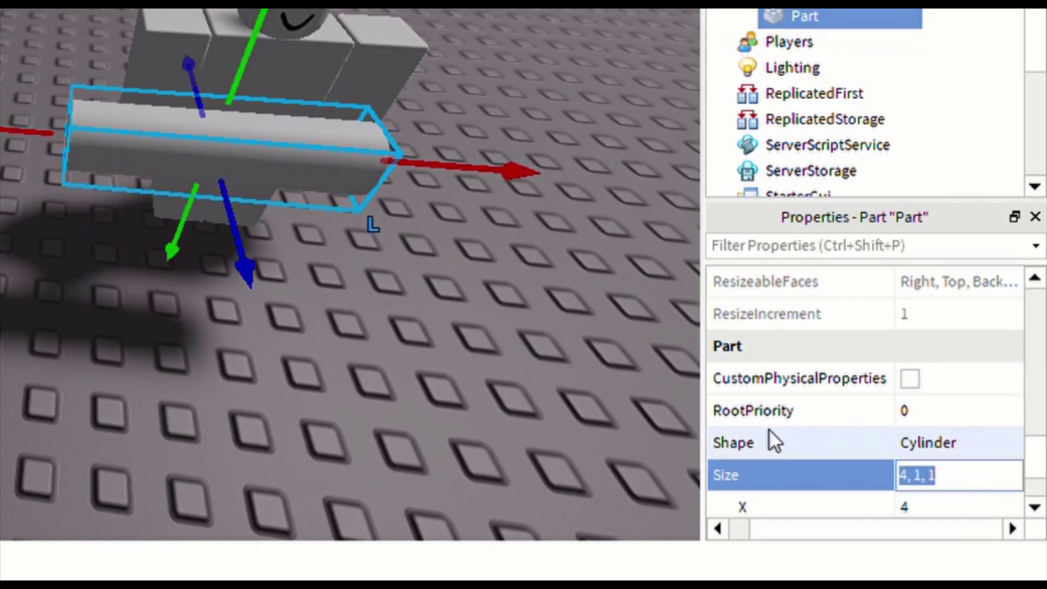
scroll(821, 441, "down", 3)
left_click_drag(891, 531, 868, 528)
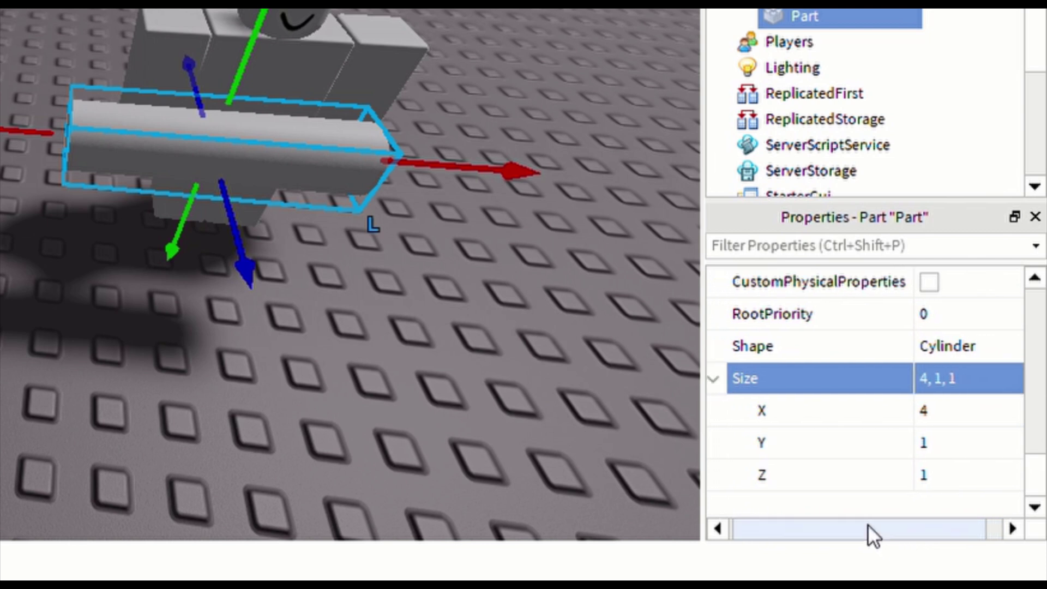
left_click(958, 425)
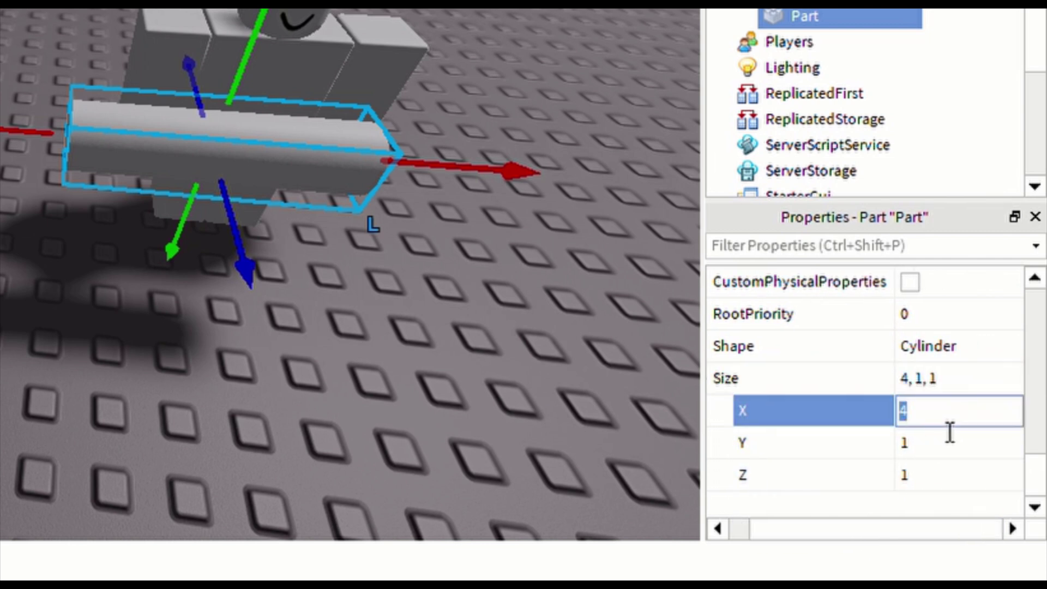
type("2")
key("Return")
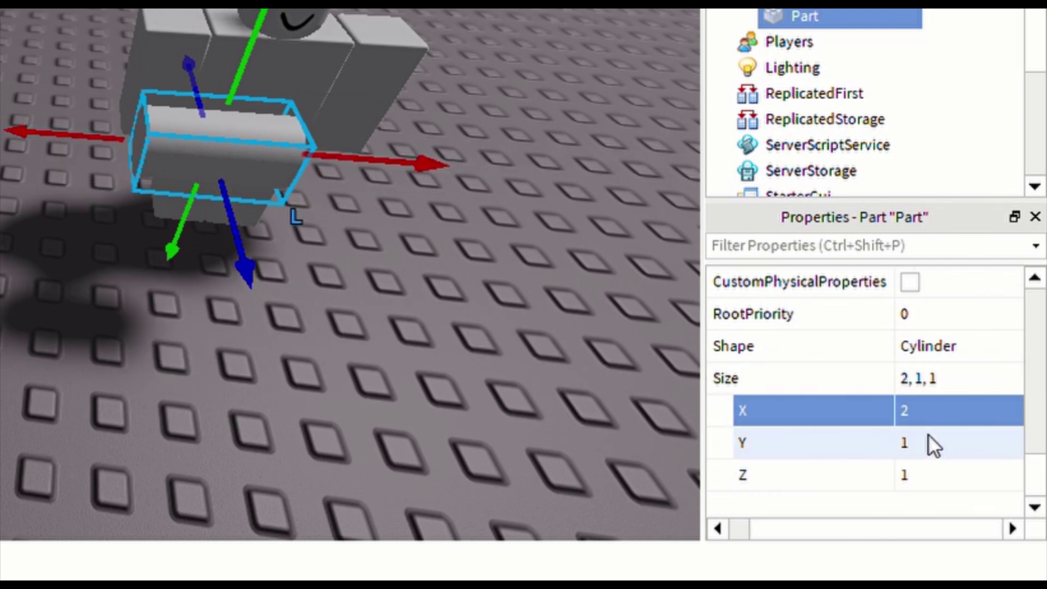
left_click(929, 443)
type("0.")
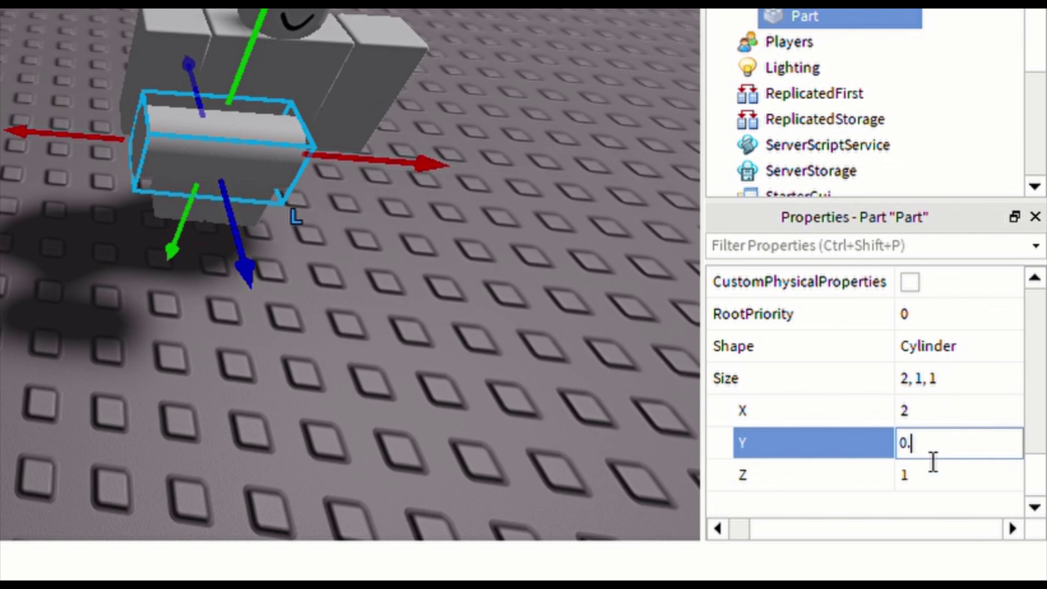
type("5")
key("Return")
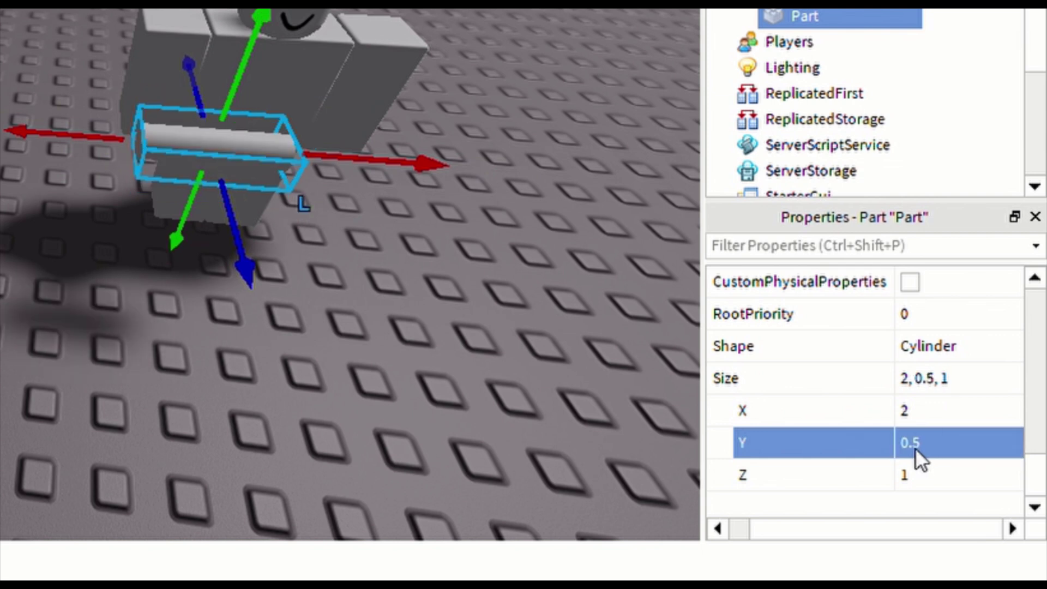
left_click(914, 447)
type("-/2")
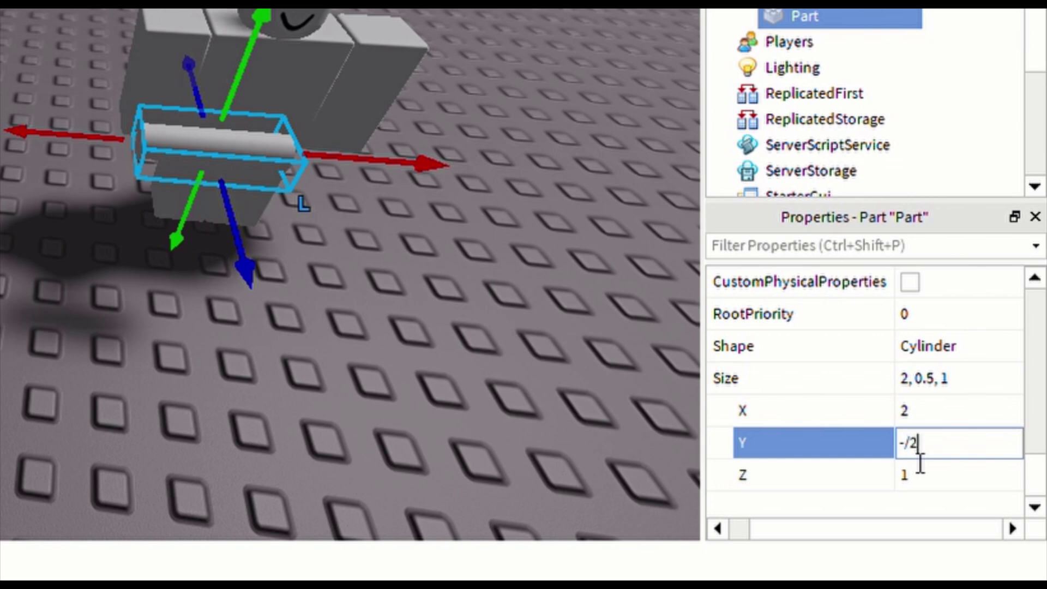
key("Return")
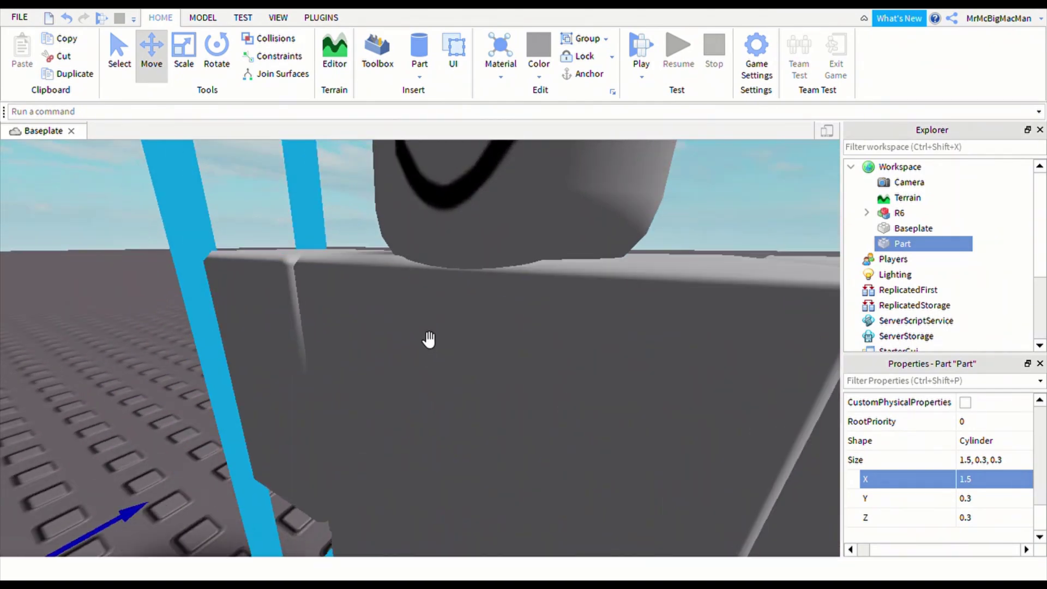
scroll(429, 339, "down", 5)
Step: Group the cylinder into a new model
right_click_drag(429, 340, 441, 371)
scroll(441, 372, "up", 3)
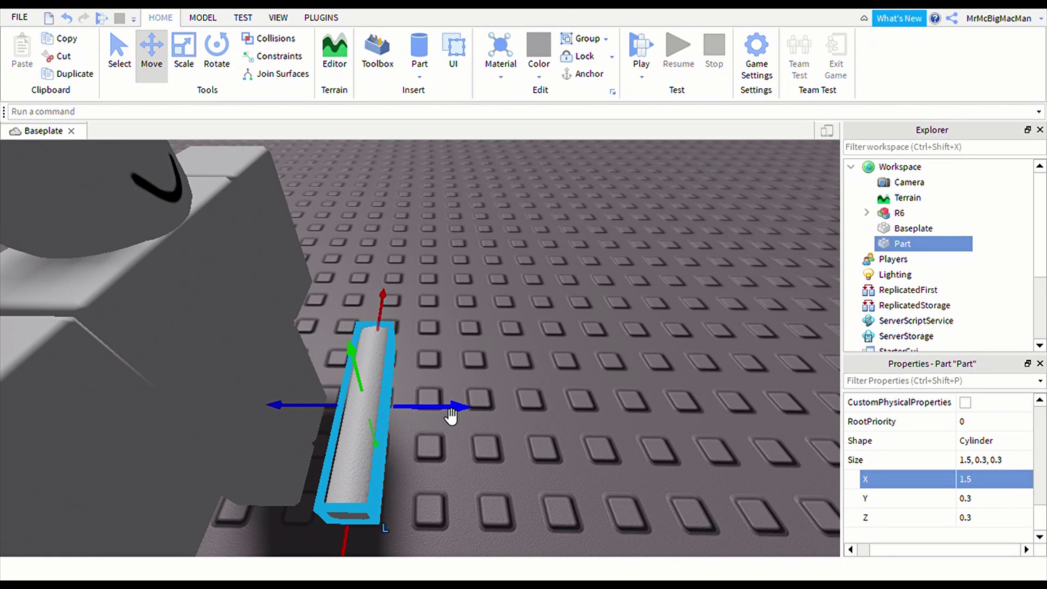
scroll(451, 415, "down", 4)
right_click_drag(567, 425, 568, 421)
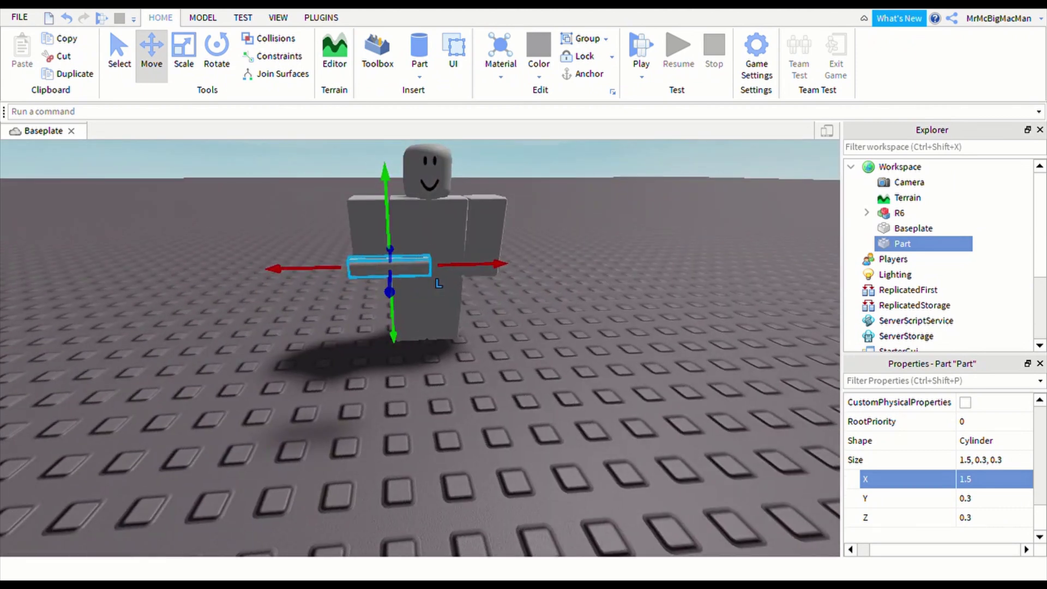
left_click(582, 38)
Step: Rename the new model Saber and the part inside it Handle
double_click(899, 214)
type("Saber")
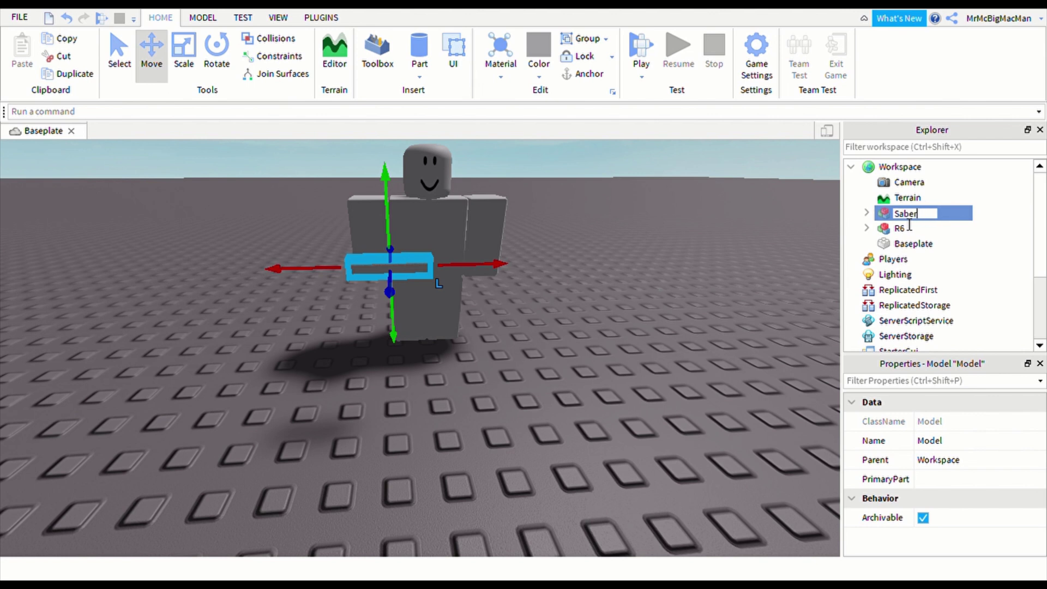
left_click(864, 214)
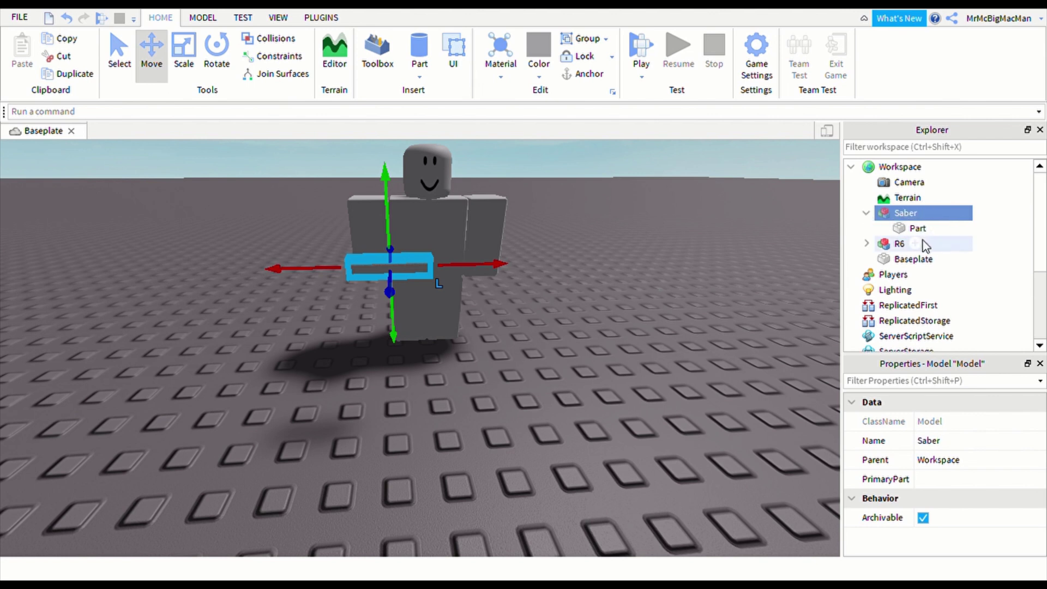
left_click(915, 231)
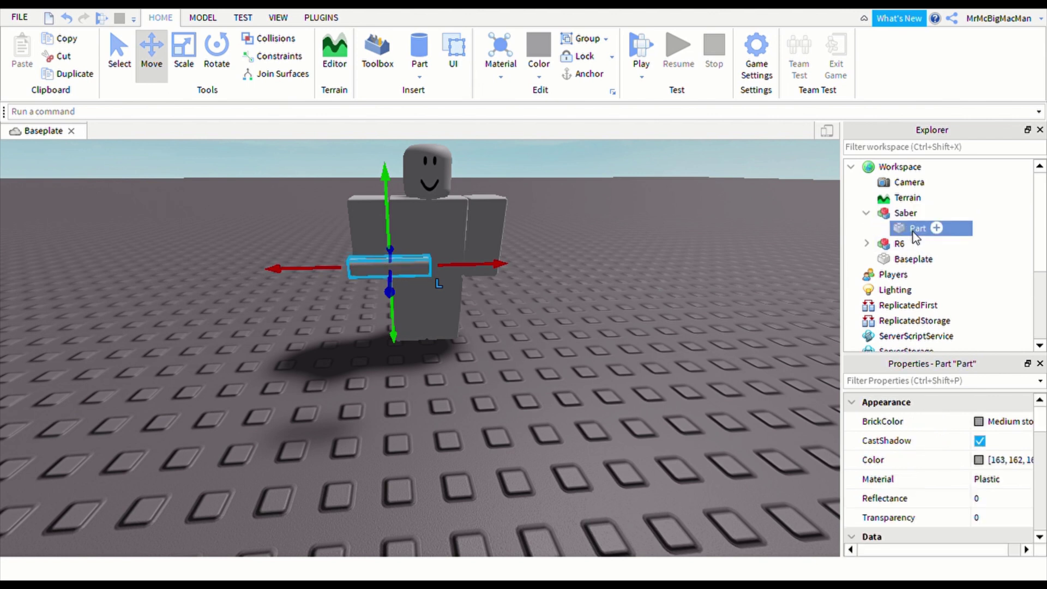
left_click(912, 232)
type("Handle")
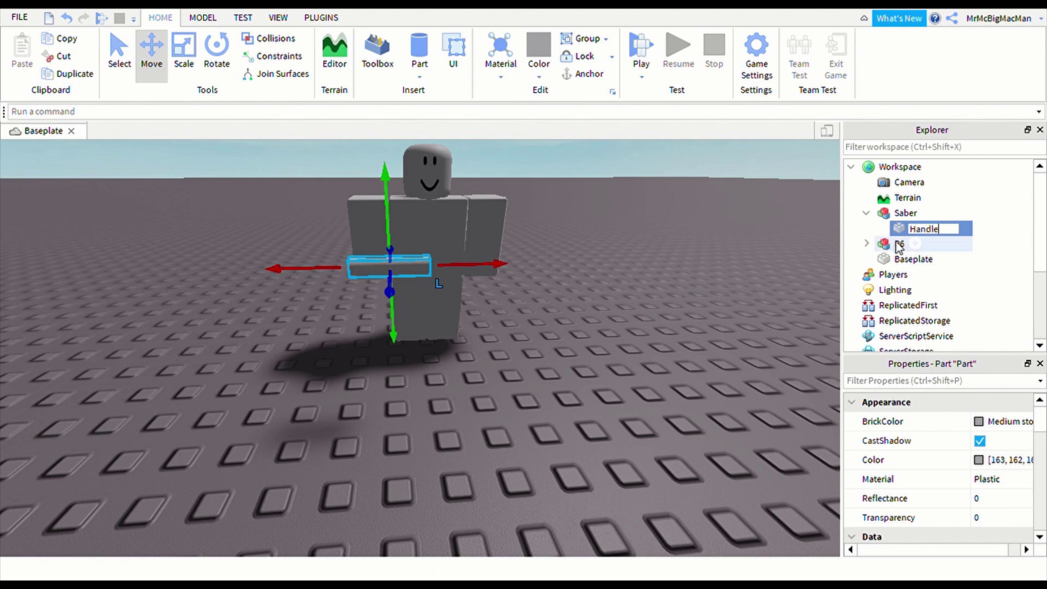
Step: Select the Saber model and bring the view closer to it
left_click(628, 241)
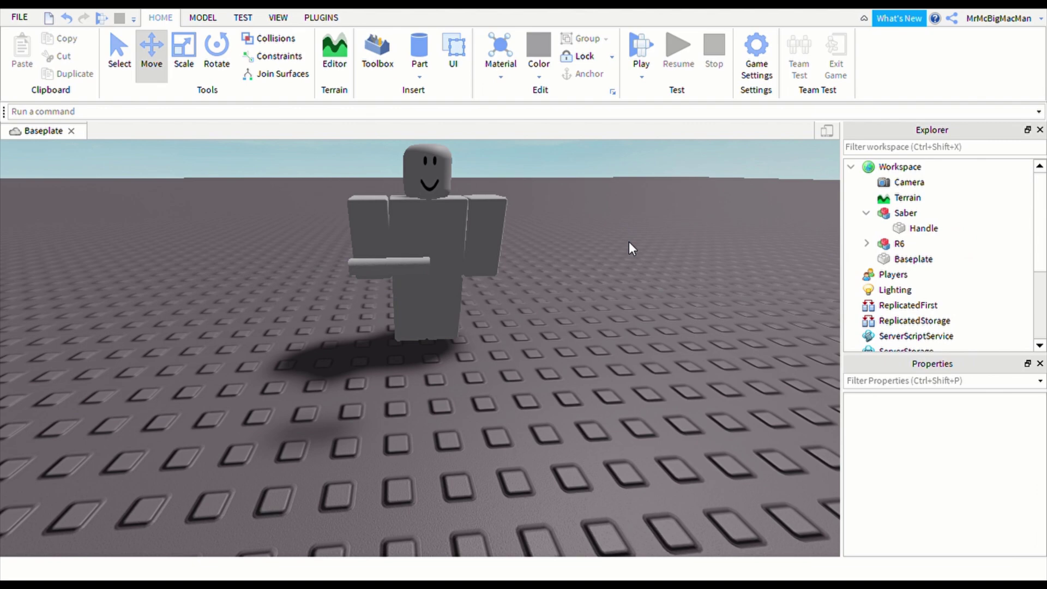
left_click(395, 272)
right_click_drag(536, 303, 542, 312)
scroll(543, 312, "up", 3)
scroll(542, 311, "up", 3)
scroll(543, 312, "down", 3)
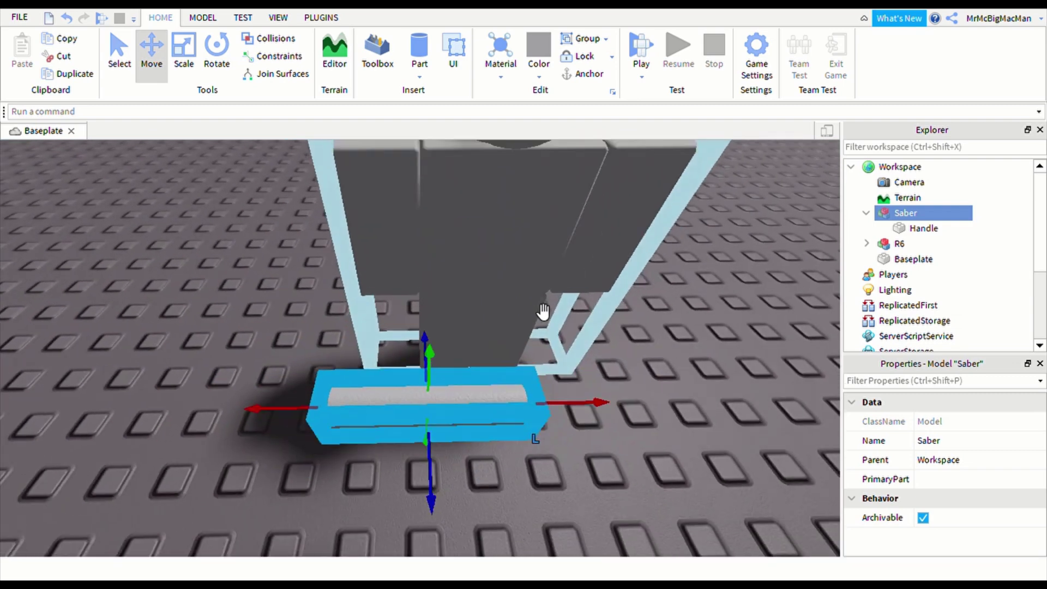
scroll(542, 311, "up", 4)
left_click(511, 417)
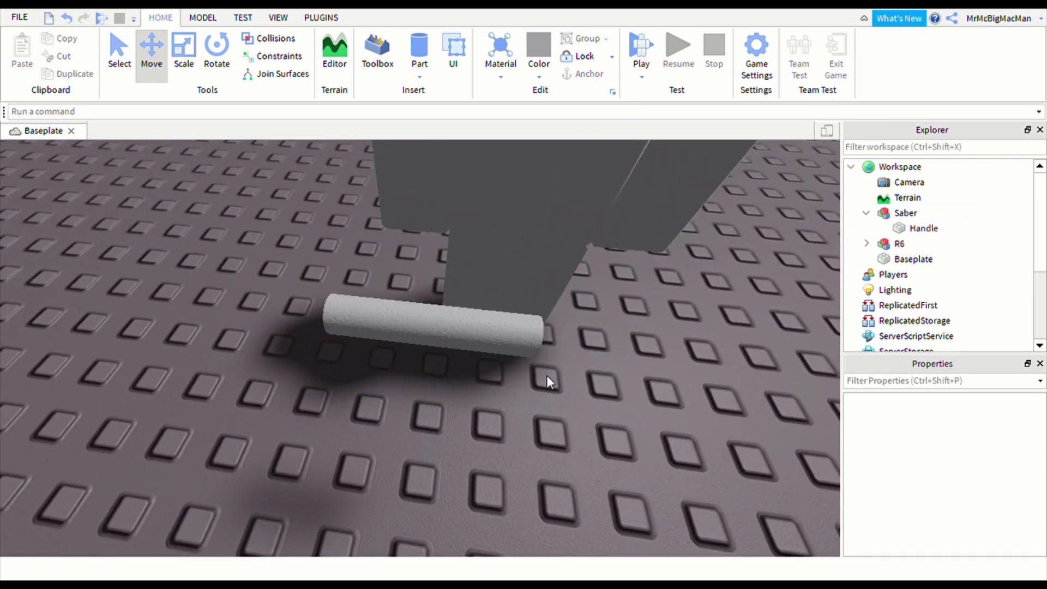
Step: Adjust the end cap's Y size and pick out the Emitter and End parts
left_click(923, 228)
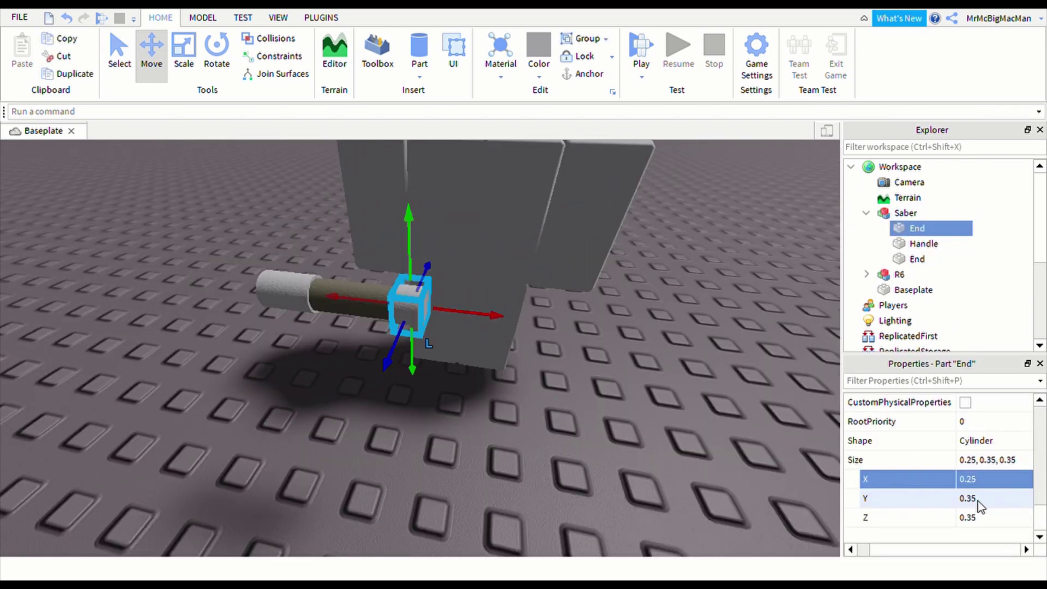
left_click(988, 500)
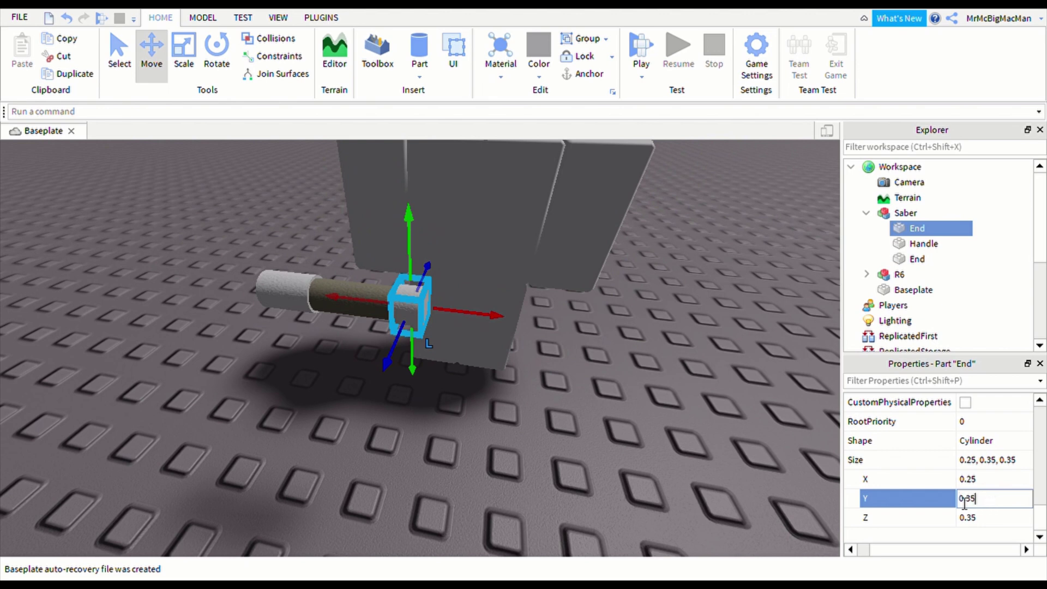
left_click(407, 475)
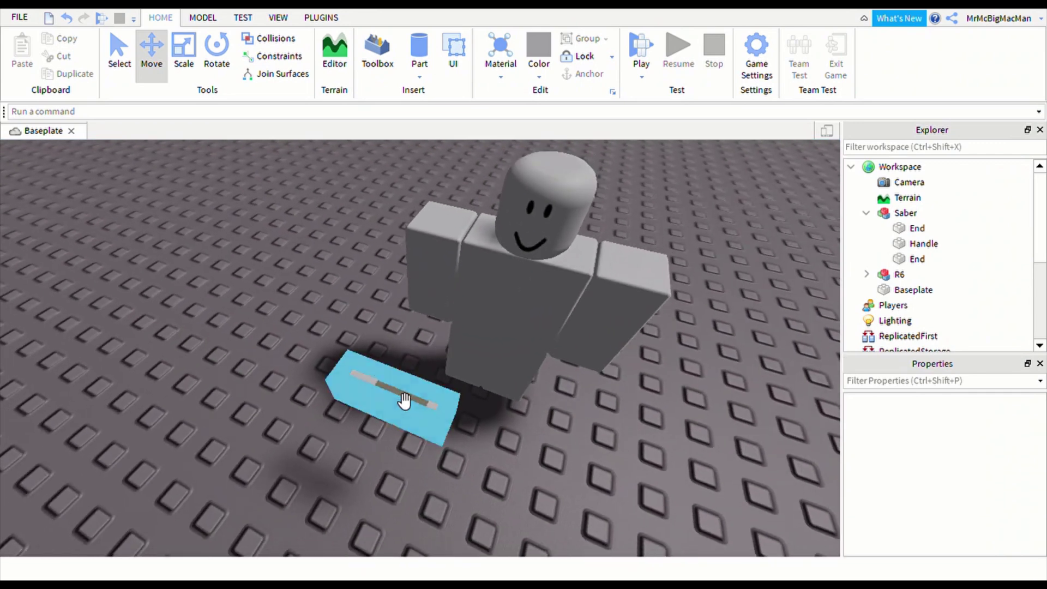
left_click(403, 401)
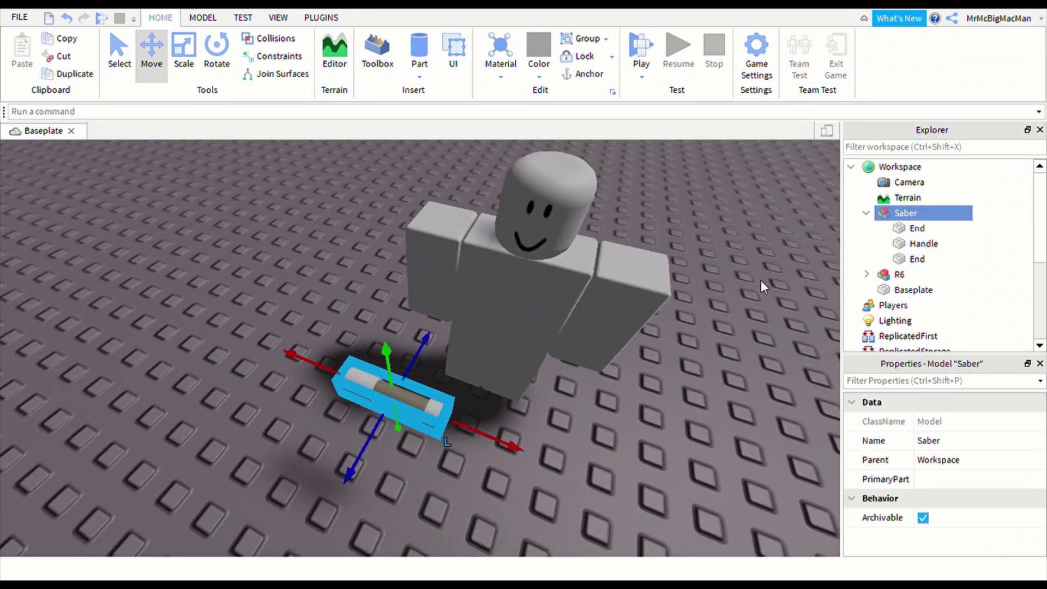
left_click(914, 259)
left_click(913, 229)
type("Emitter")
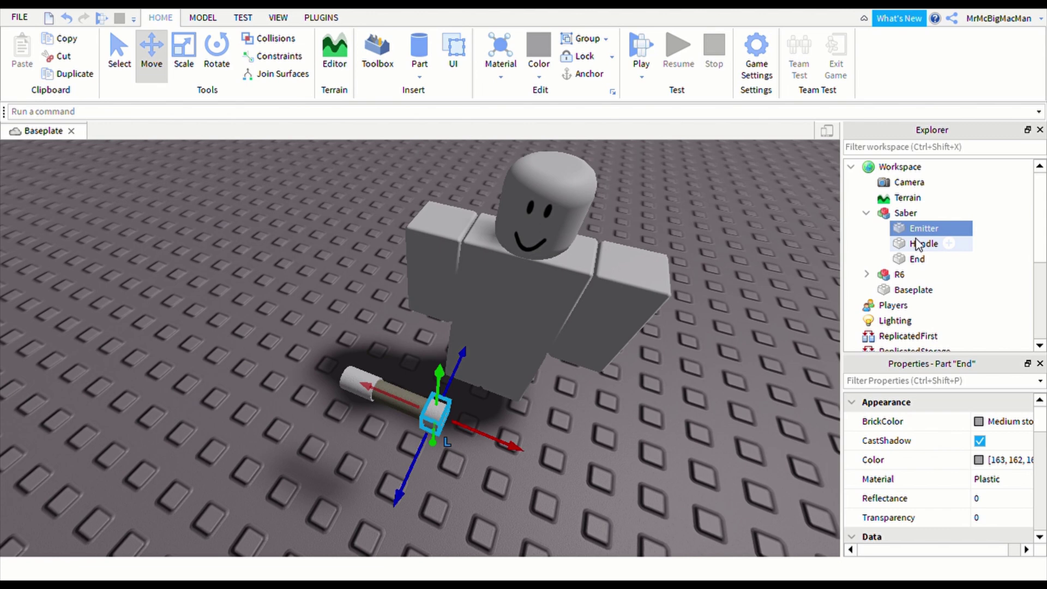
Step: Tilt the view toward the saber hilt and select the whole Saber model
left_click(639, 512)
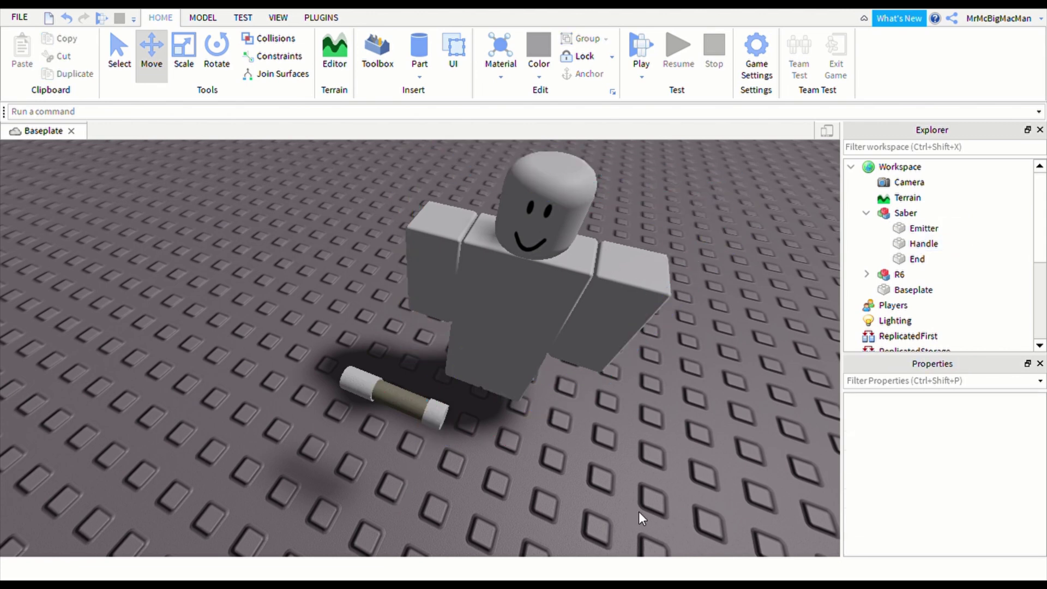
scroll(584, 437, "down", 5)
scroll(596, 449, "down", 3)
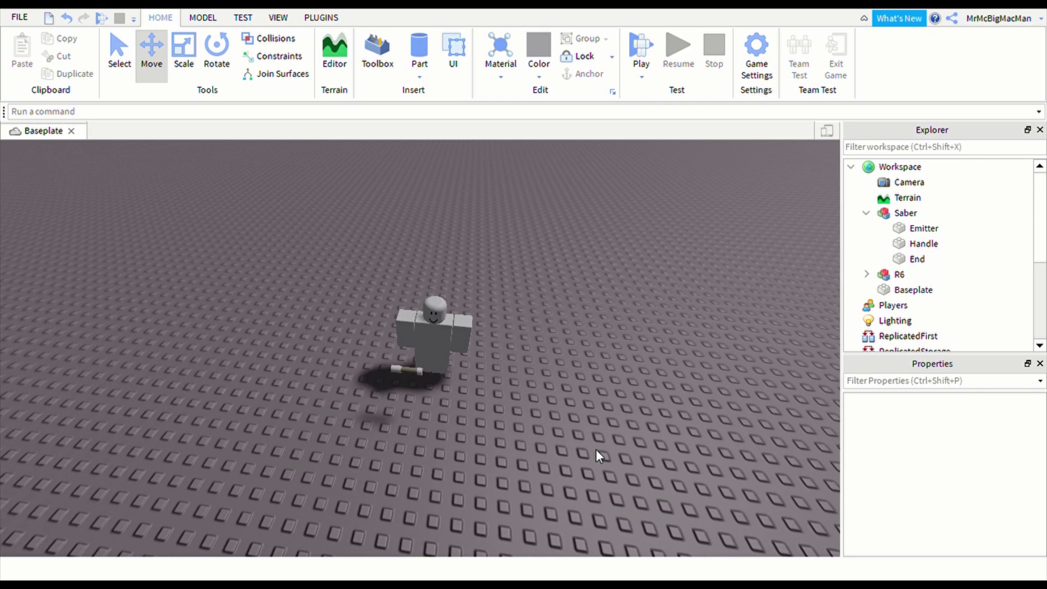
scroll(457, 402, "up", 3)
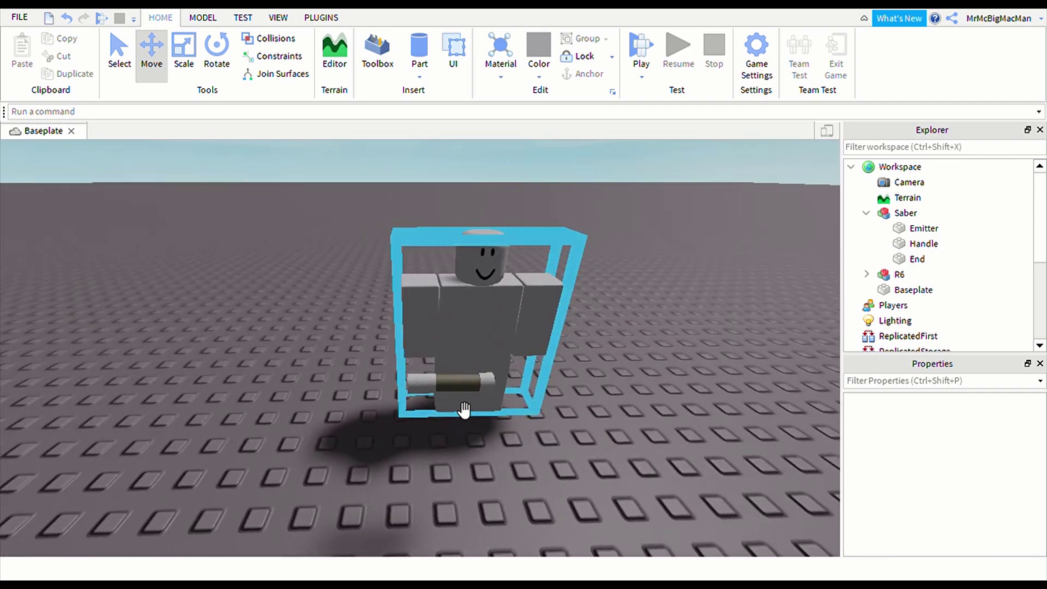
scroll(455, 399, "up", 5)
scroll(455, 399, "down", 5)
scroll(456, 399, "up", 4)
right_click_drag(455, 399, 455, 399)
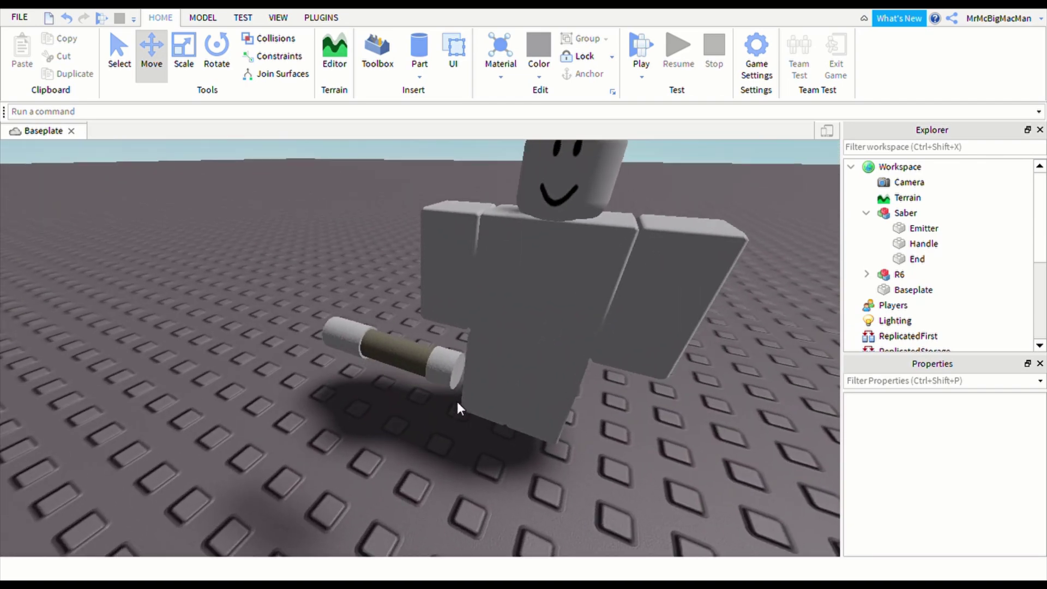
scroll(456, 400, "up", 4)
scroll(455, 399, "down", 3)
scroll(455, 399, "down", 3)
scroll(458, 407, "down", 2)
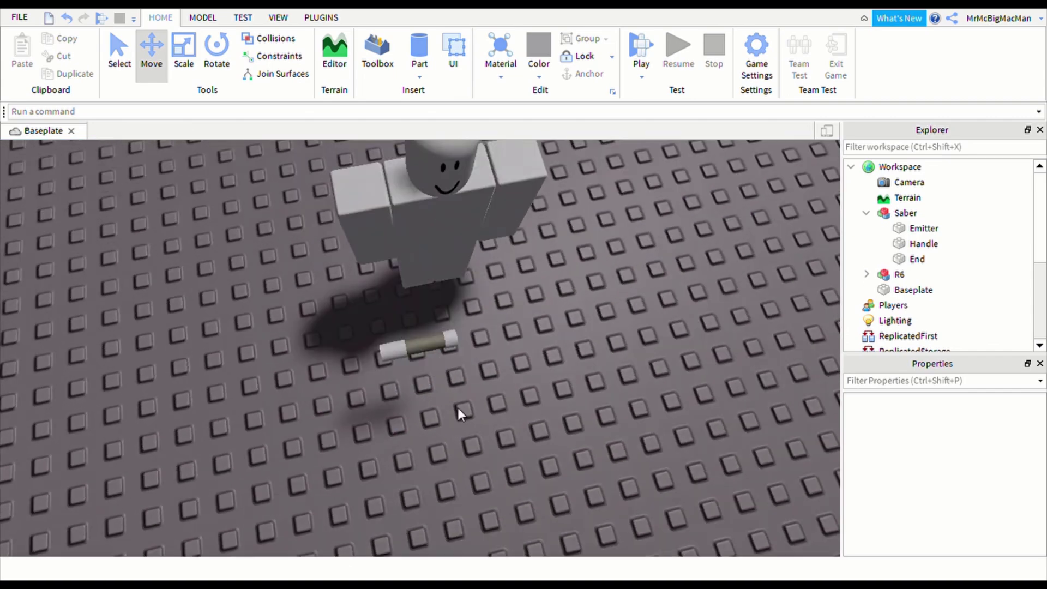
scroll(457, 401, "up", 3)
scroll(458, 401, "up", 3)
scroll(460, 404, "up", 3)
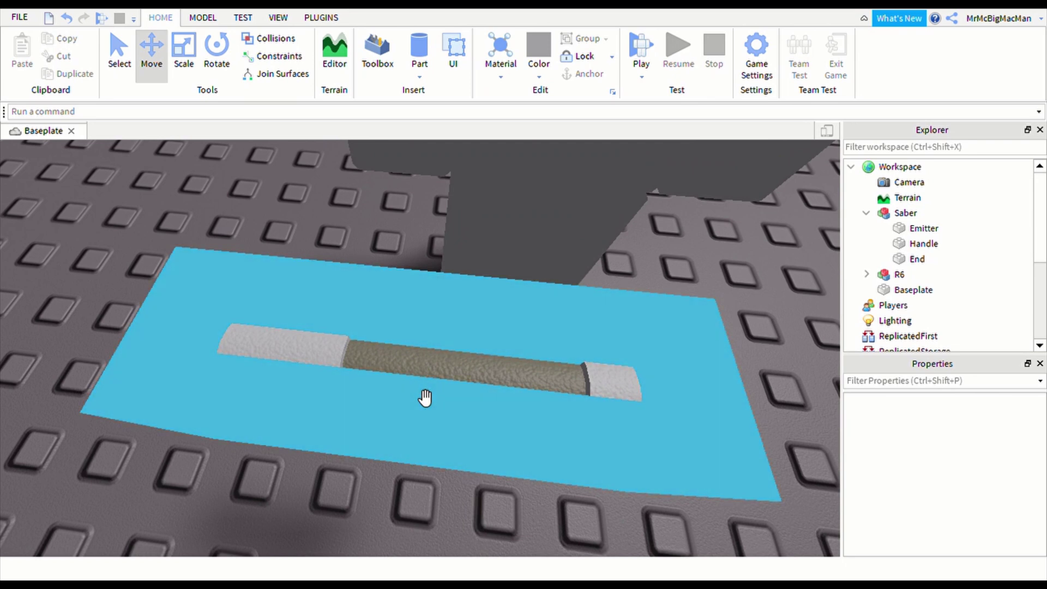
scroll(424, 397, "down", 10)
left_click(422, 352)
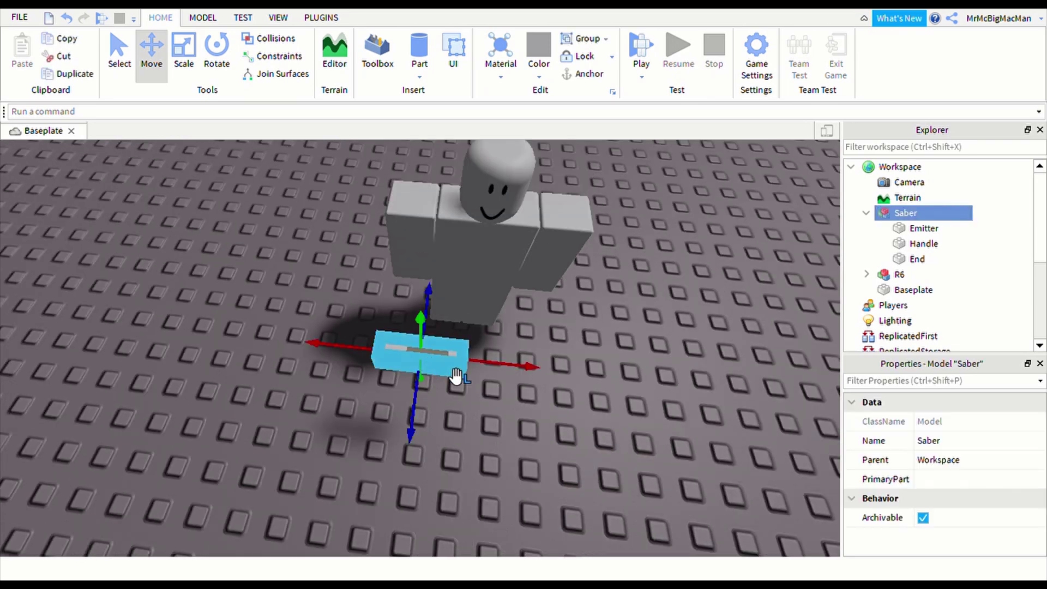
Step: Duplicate the Handle as Blade 1 and set its Y and Z size to 0.29
left_click(921, 243)
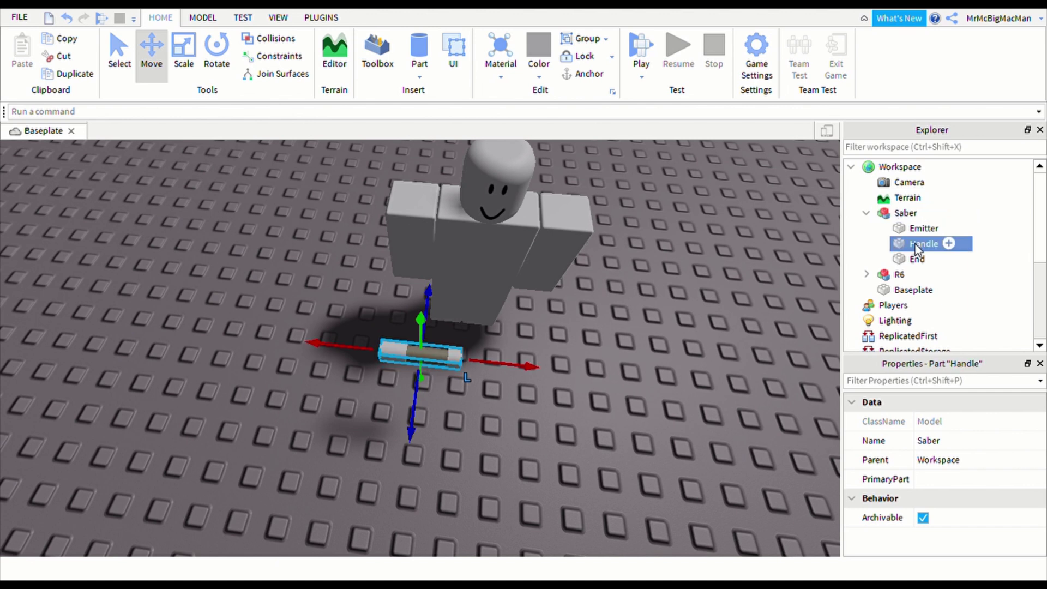
left_click(72, 73)
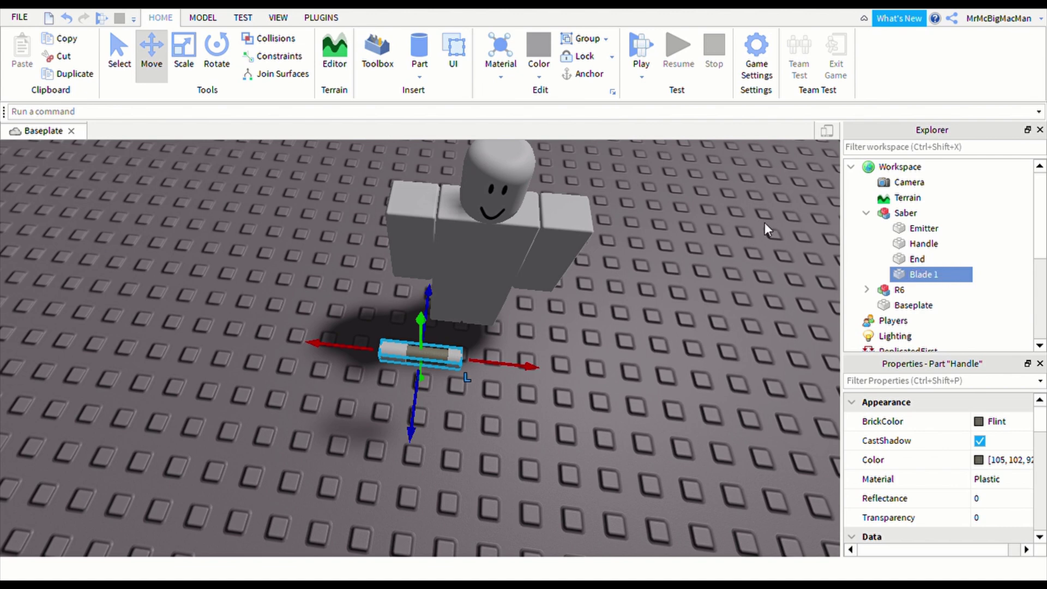
scroll(545, 409, "up", 5)
scroll(545, 409, "down", 5)
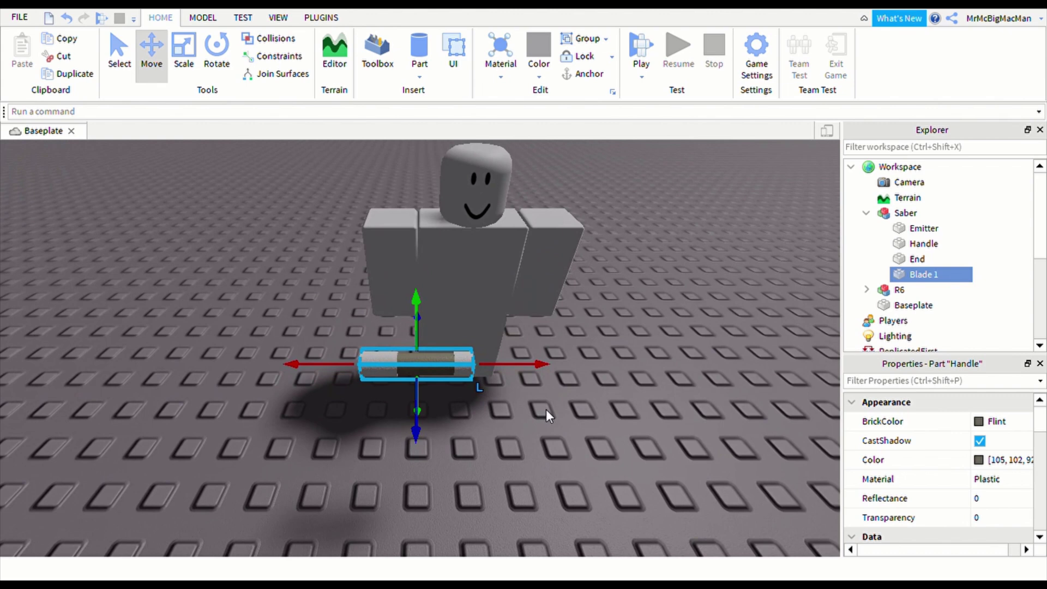
scroll(545, 409, "up", 5)
scroll(552, 417, "down", 5)
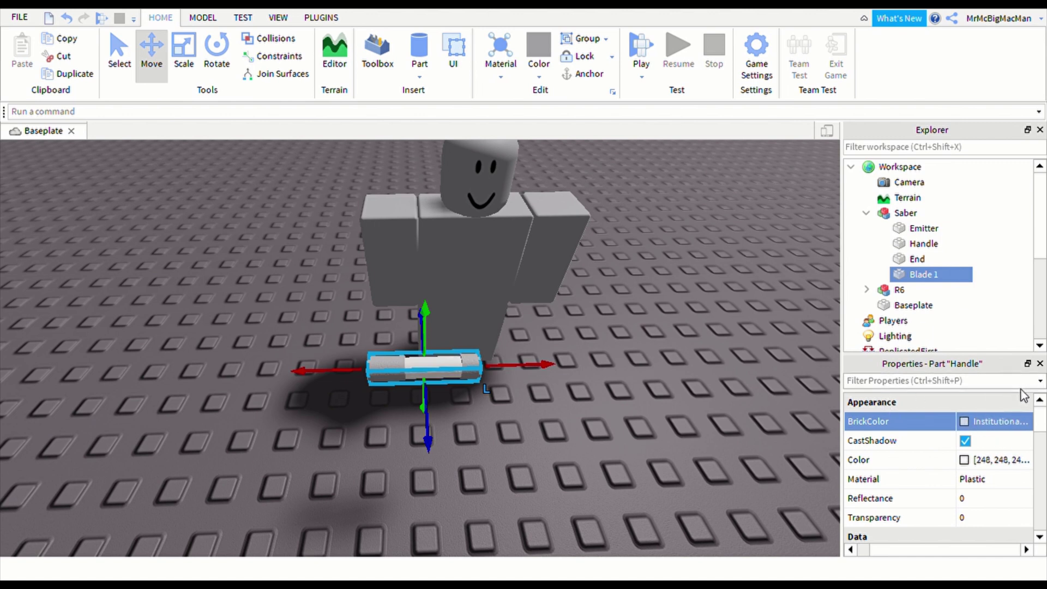
scroll(961, 437, "down", 5)
scroll(973, 450, "down", 2)
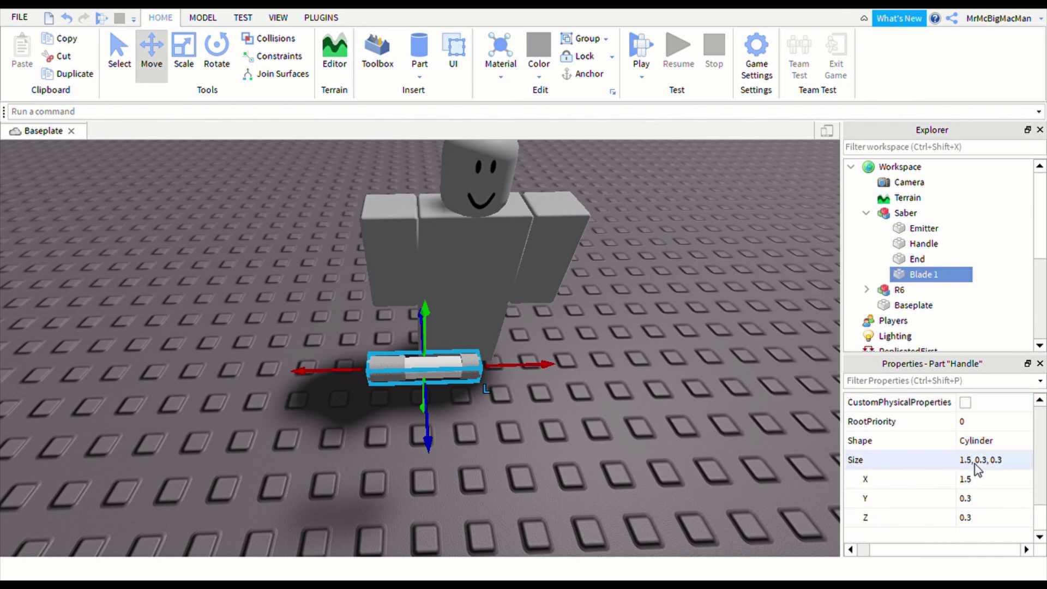
left_click(984, 497)
type("0.29")
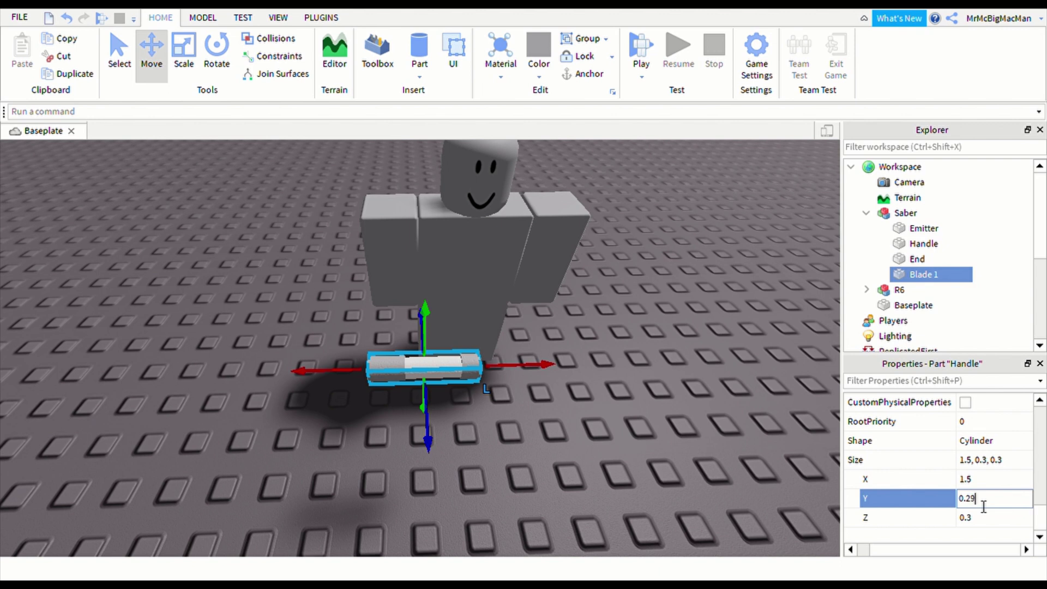
key("Return")
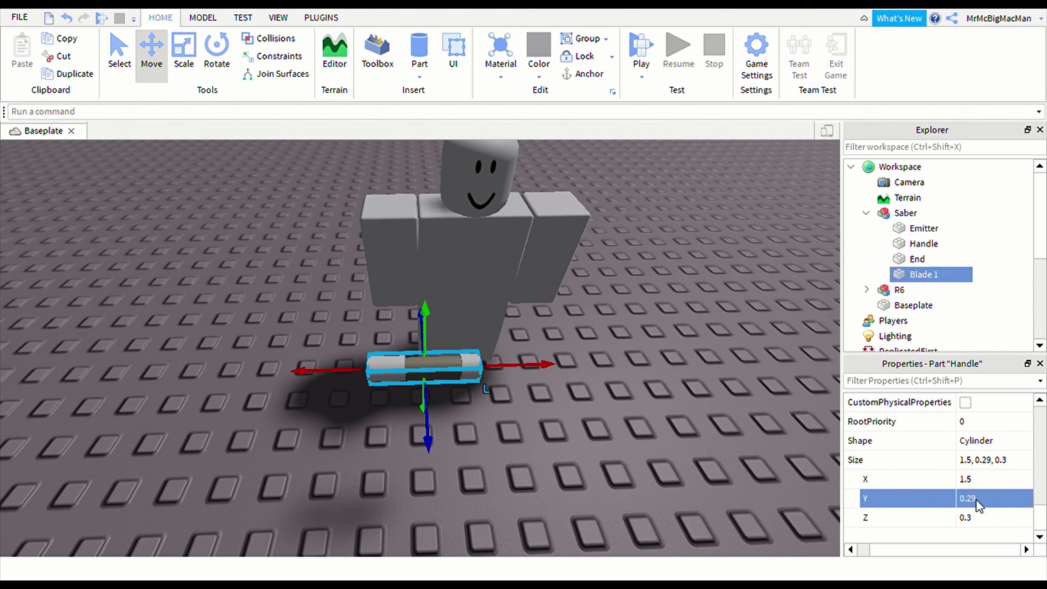
left_click(985, 516)
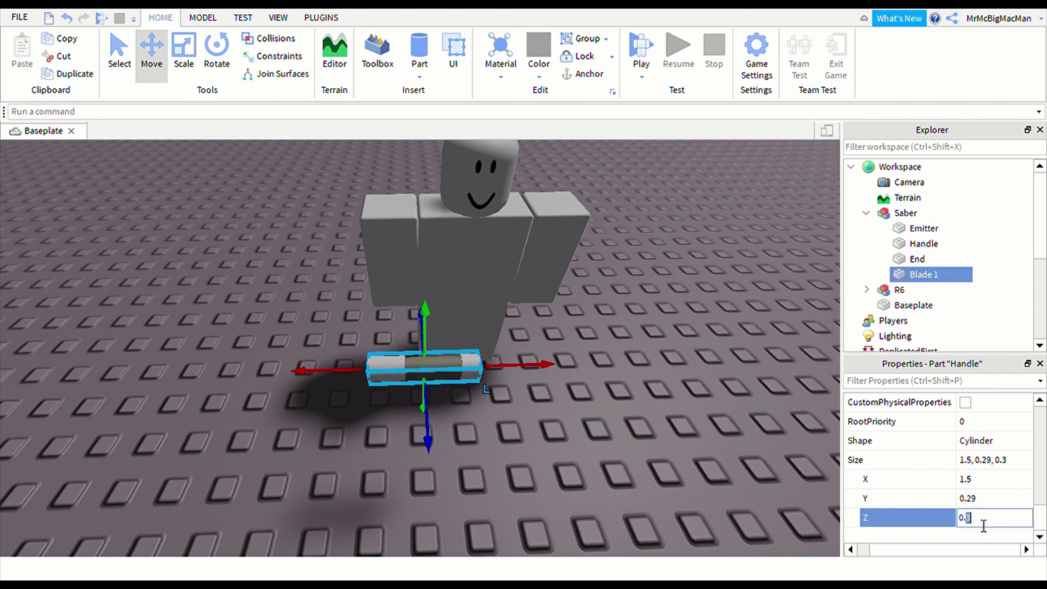
type("0.29")
key("Return")
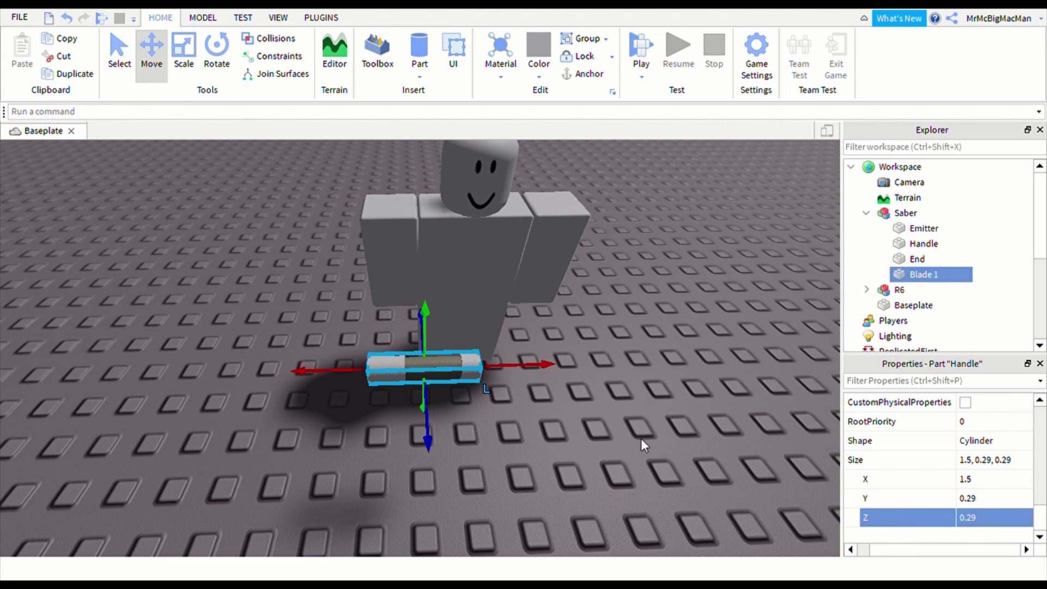
Step: Set Transparency to 0.5 on the Emitter, Handle and End parts
left_click(641, 439)
scroll(638, 444, "up", 5)
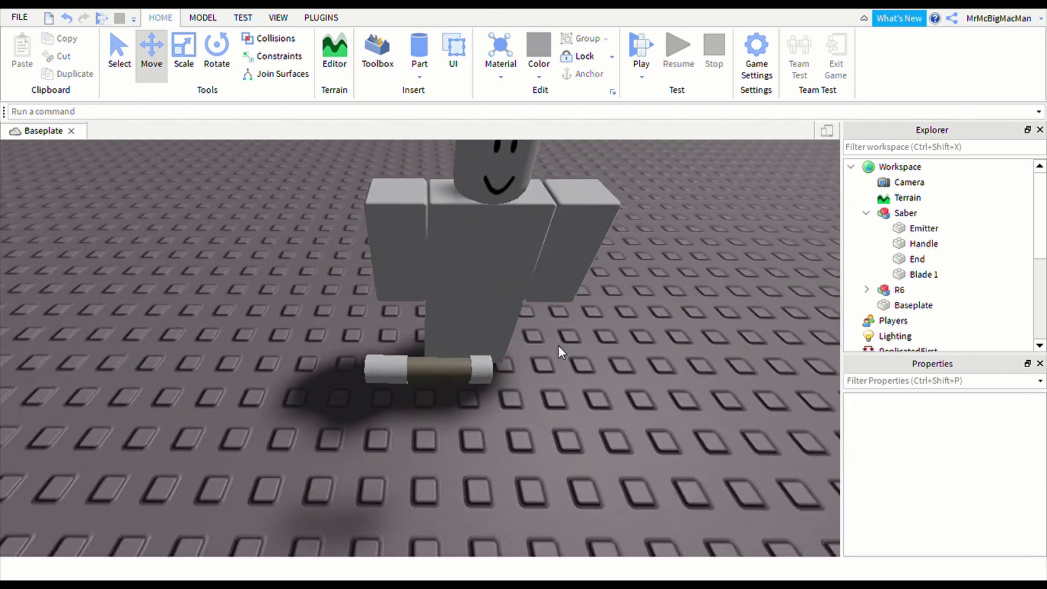
left_click(924, 228)
left_click_drag(924, 243, 930, 256, "shift")
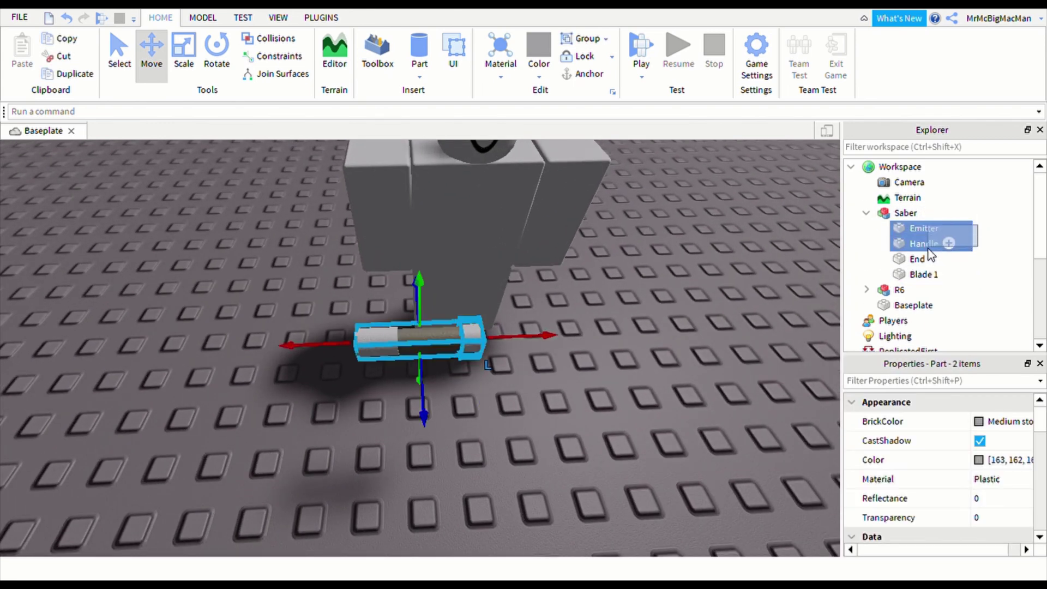
left_click(930, 257, "shift")
left_click(986, 517)
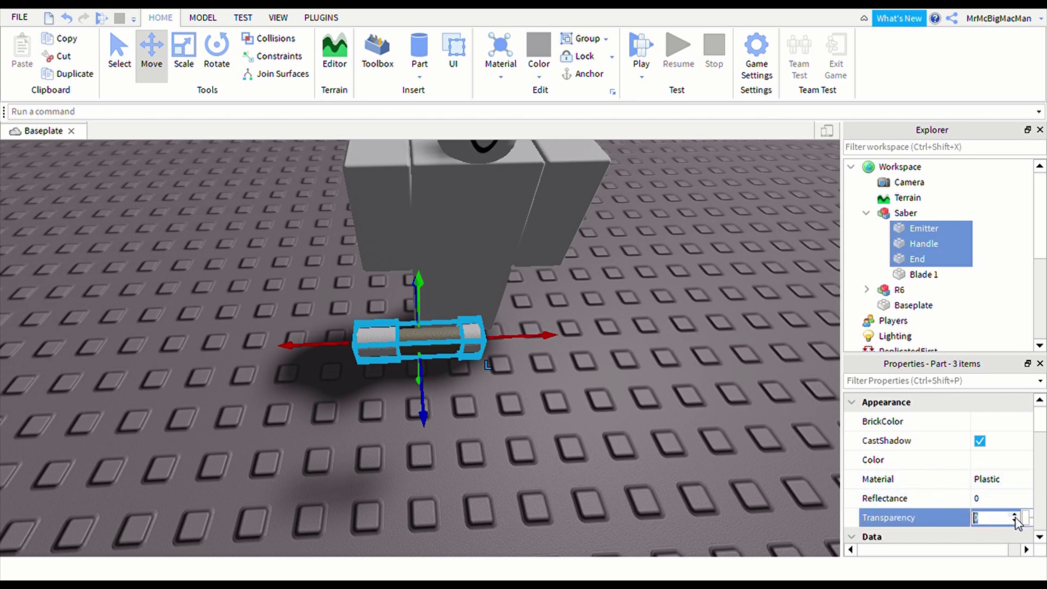
type(".5")
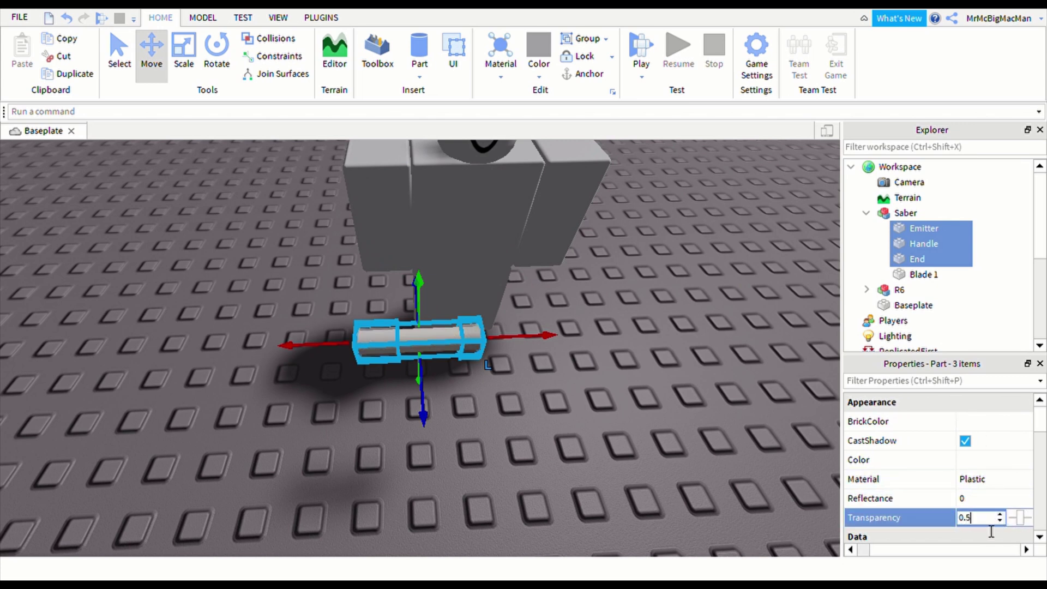
key("Return")
Step: Orbit around the see-through hilt to inspect Blade 1 inside
left_click(478, 409)
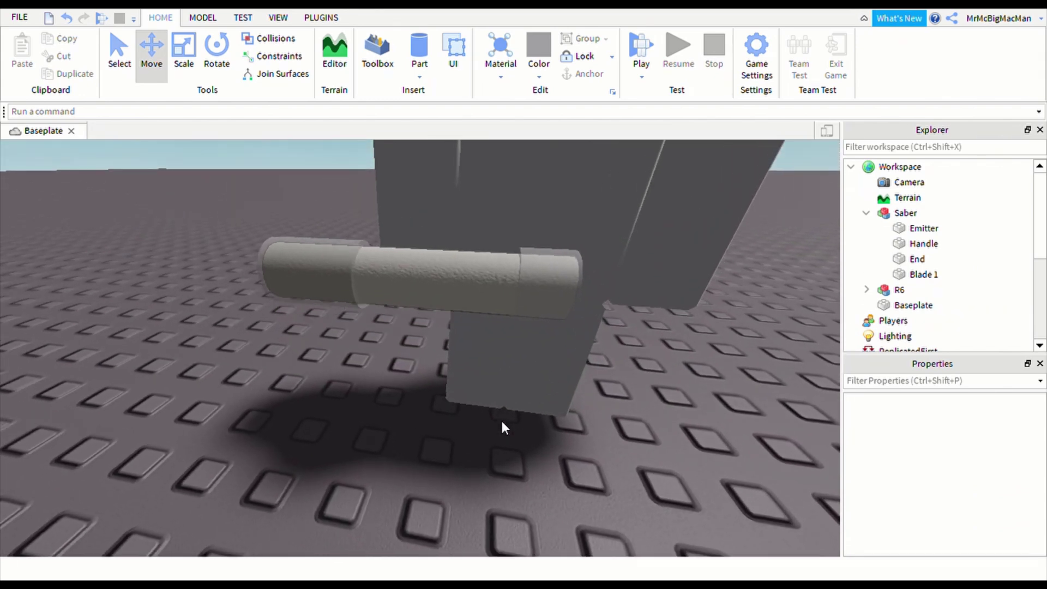
right_click_drag(501, 421, 593, 317)
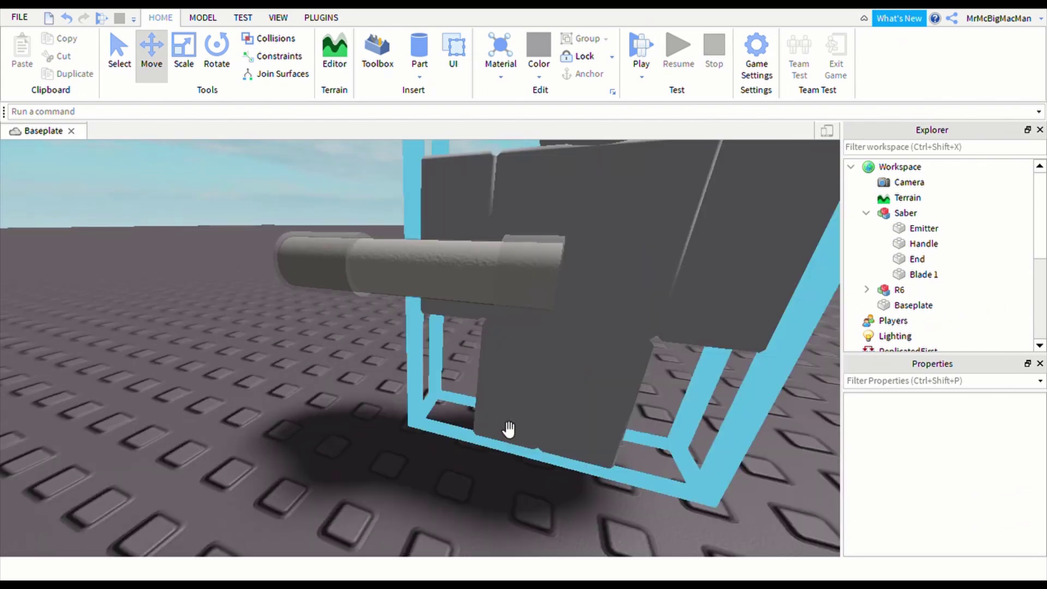
scroll(589, 317, "up", 3)
scroll(593, 322, "up", 3)
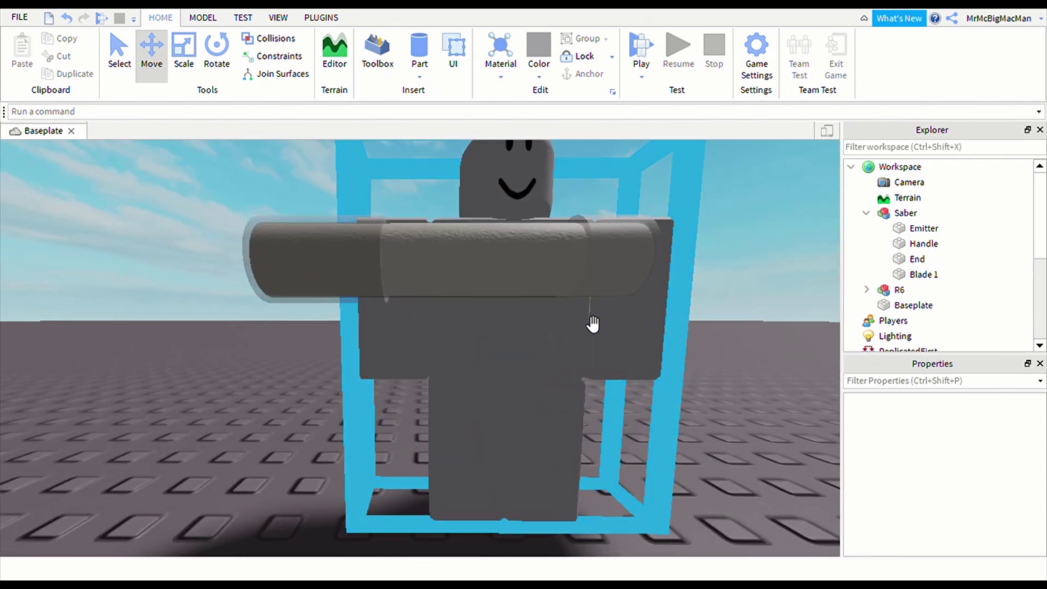
scroll(593, 322, "down", 1)
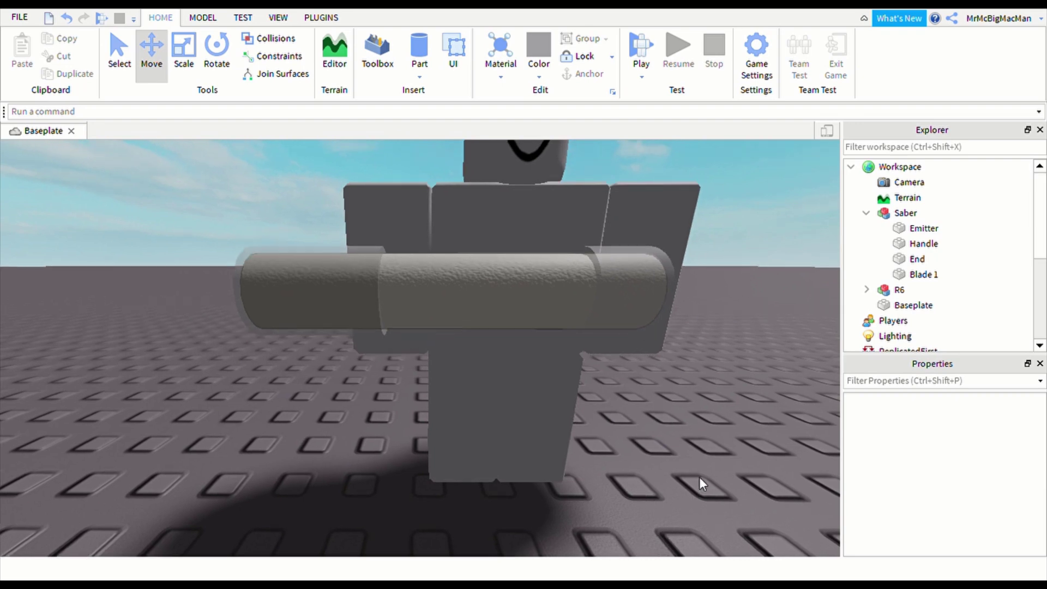
right_click_drag(699, 477, 699, 476)
scroll(700, 477, "down", 2)
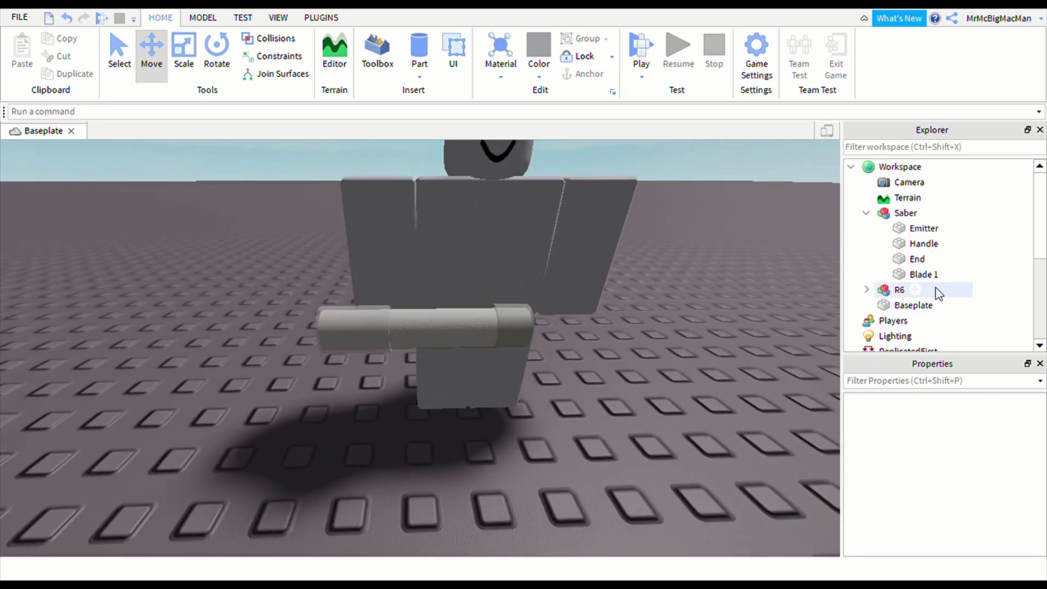
Step: Give Blade 1 the glowing Neon material
left_click(961, 275)
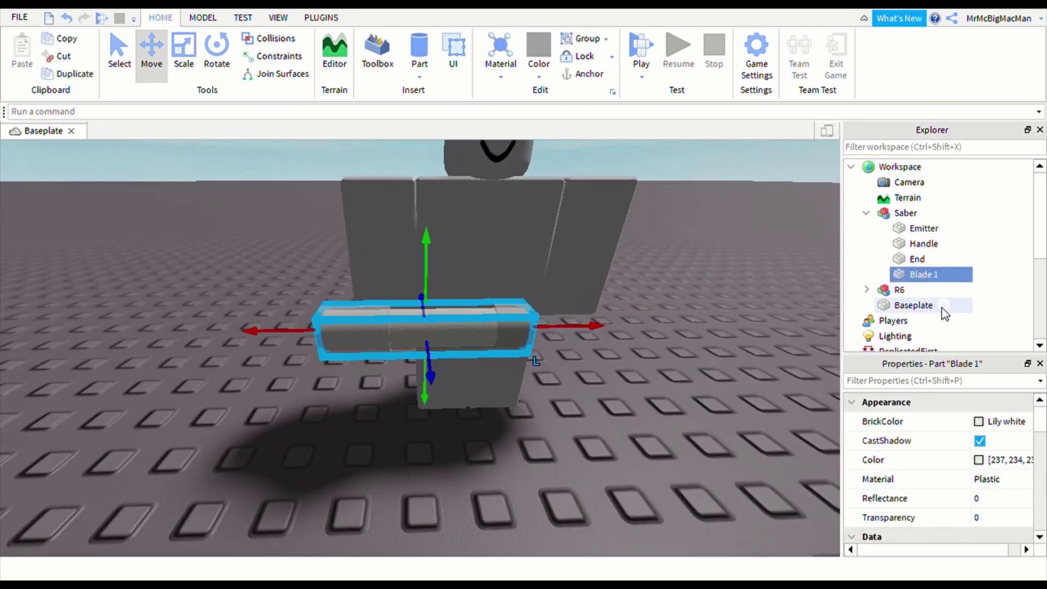
left_click(1027, 482)
left_click(1028, 483)
left_click(986, 440)
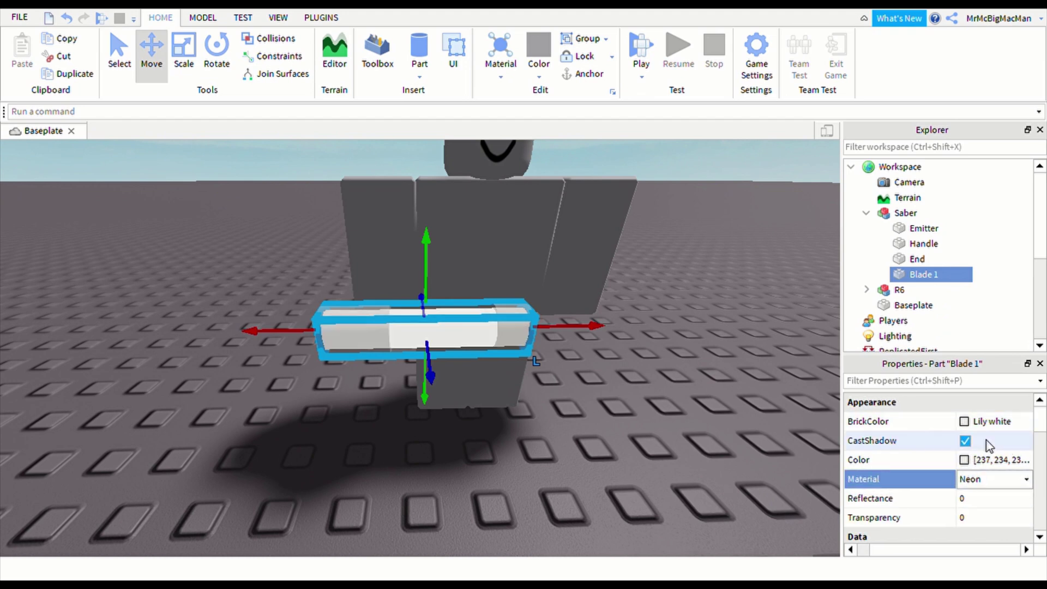
left_click(575, 471)
scroll(578, 472, "up", 5)
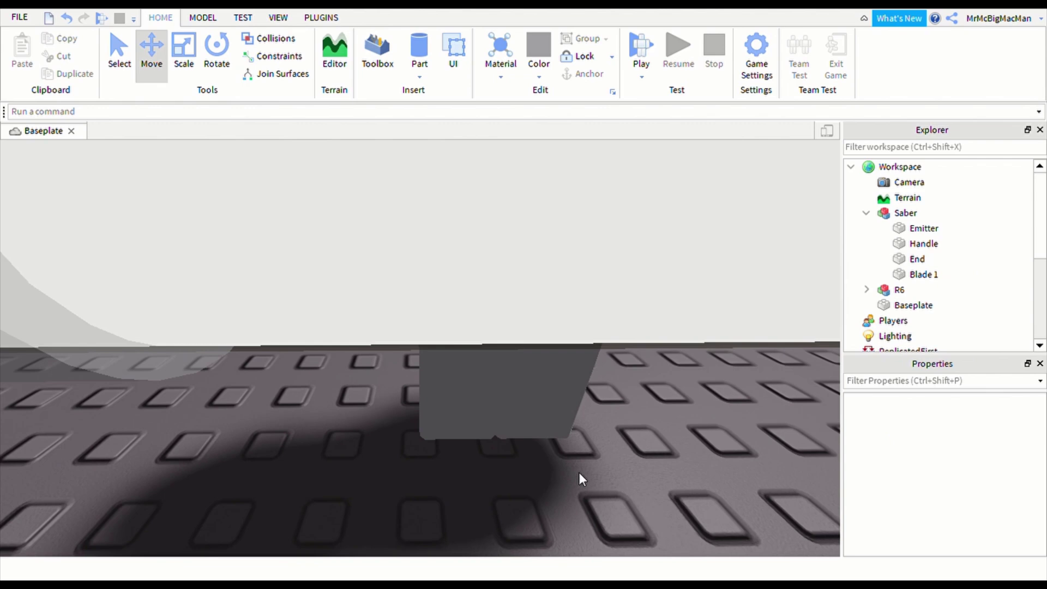
scroll(579, 472, "down", 4)
scroll(579, 472, "up", 1)
scroll(579, 472, "down", 2)
scroll(579, 472, "up", 2)
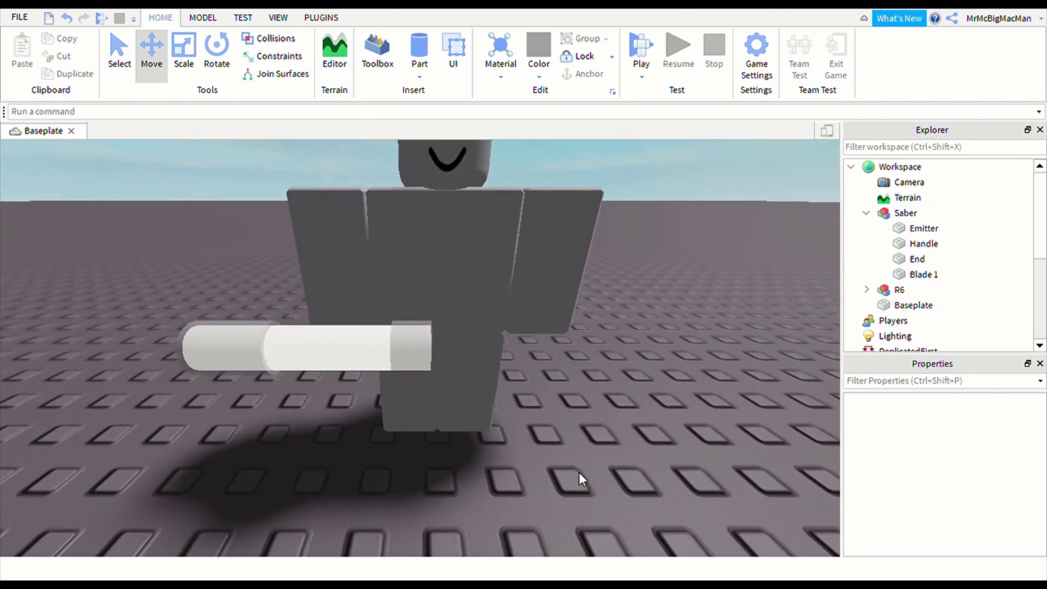
scroll(580, 472, "down", 1)
scroll(579, 472, "up", 2)
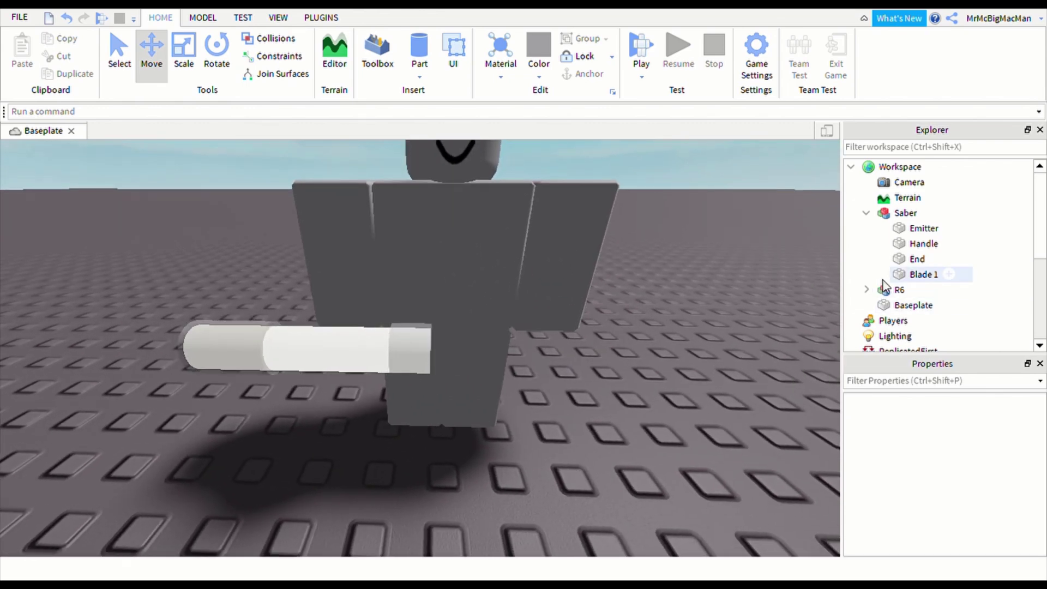
Step: Duplicate Blade 1 with Ctrl+D to create Blade 2
left_click(923, 274)
key("ctrl+d")
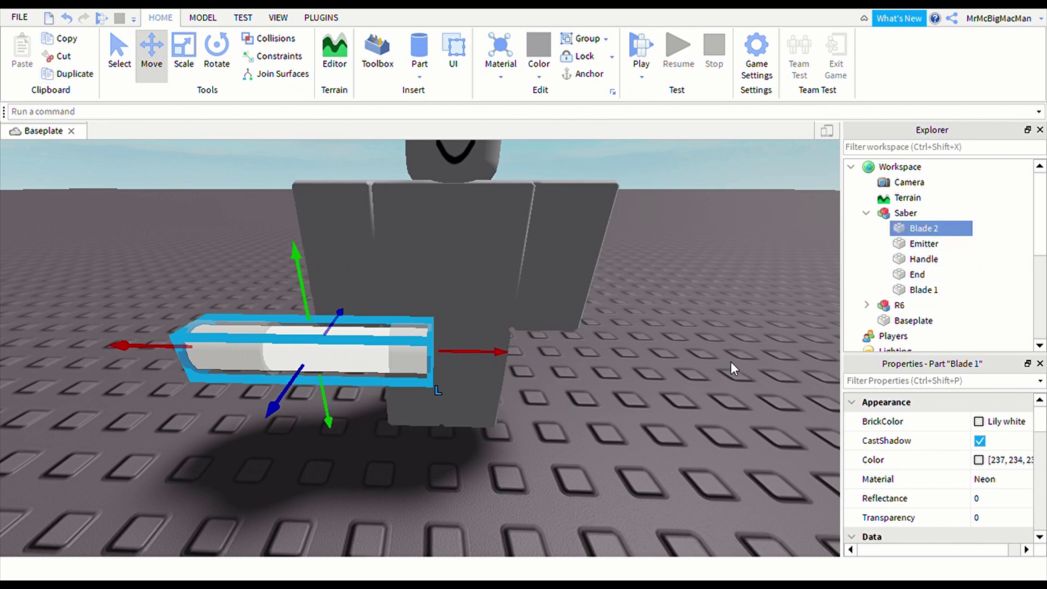
left_click(718, 374)
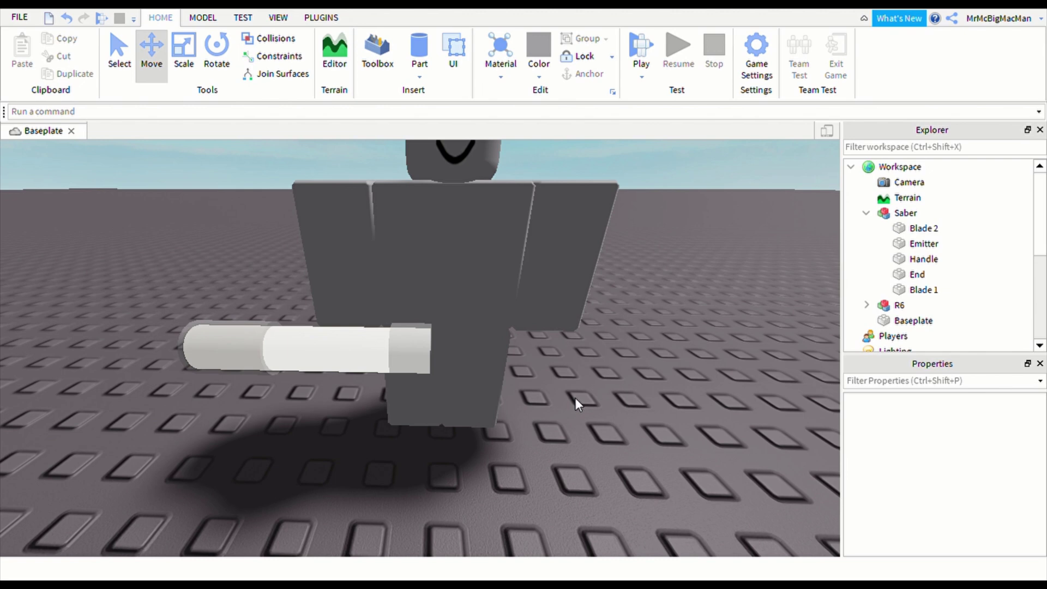
scroll(558, 388, "down", 5)
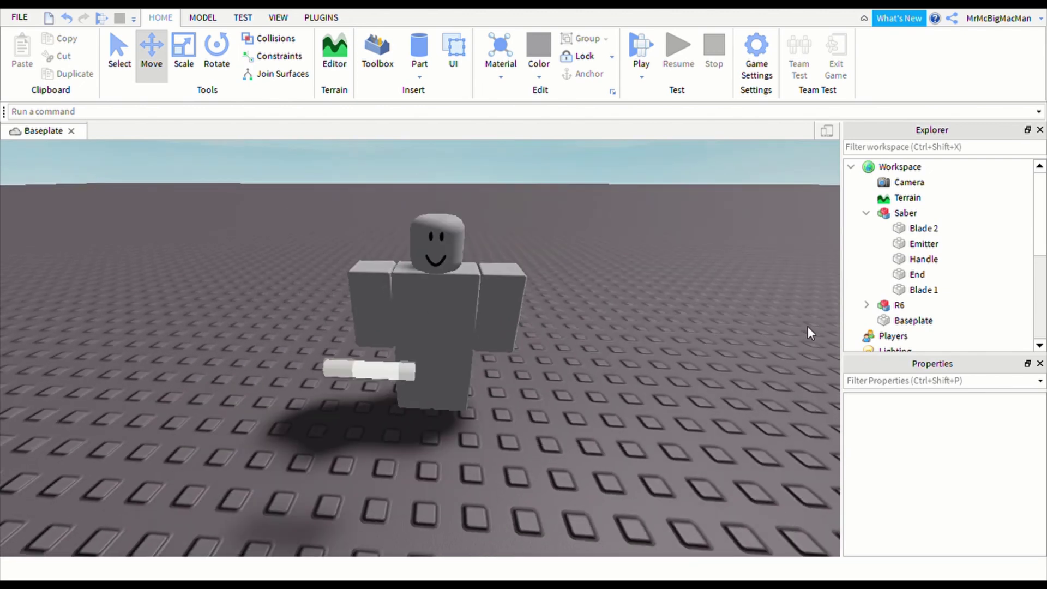
Step: Slide Blade 1 along the saber and set the hilt parts' Transparency to 0
left_click(907, 290)
scroll(476, 398, "up", 5)
scroll(475, 398, "down", 4)
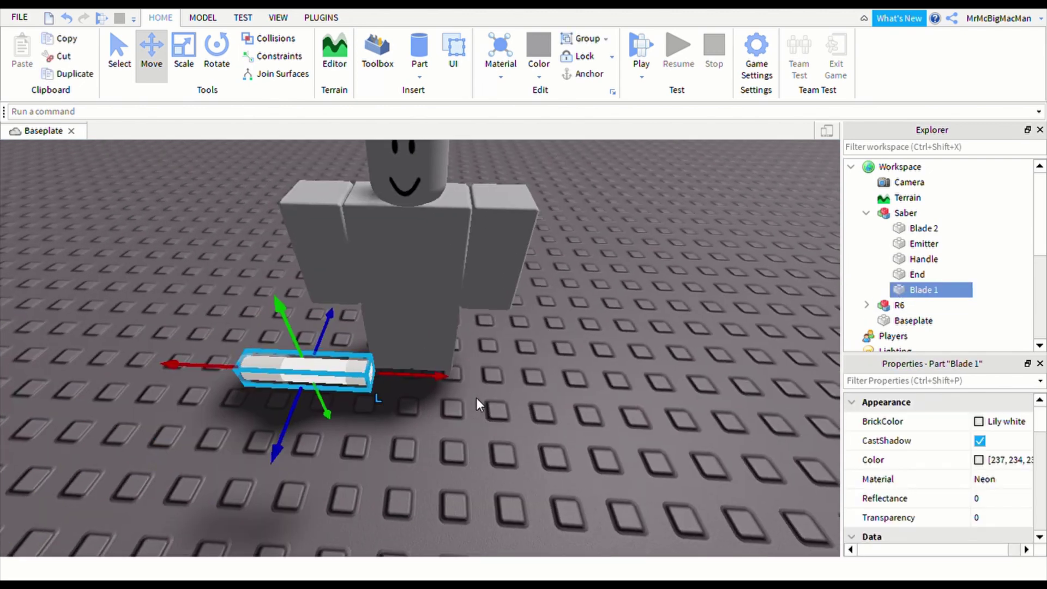
scroll(411, 371, "up", 2)
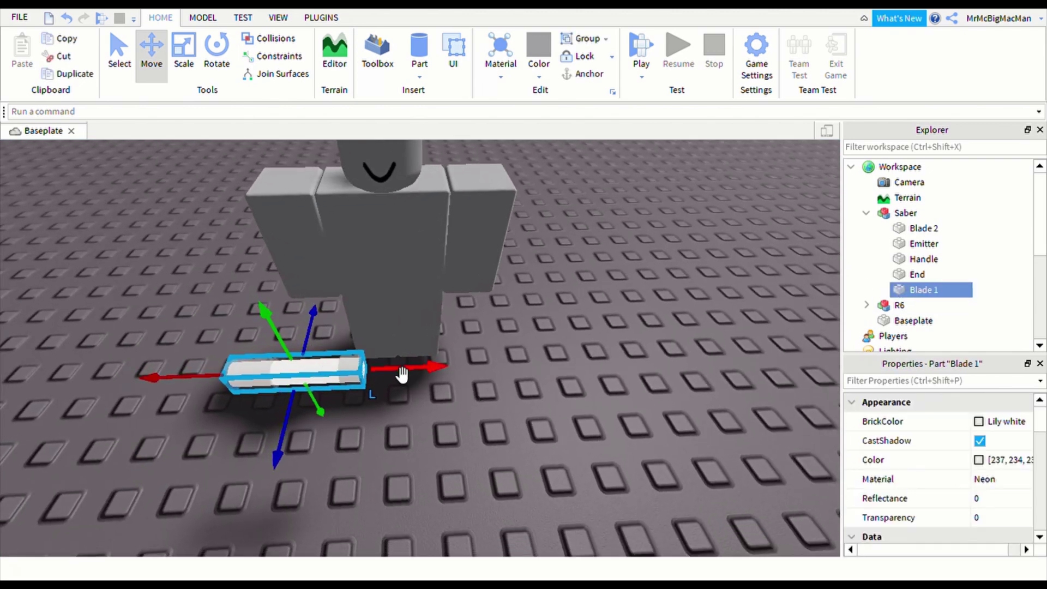
left_click_drag(401, 373, 547, 369)
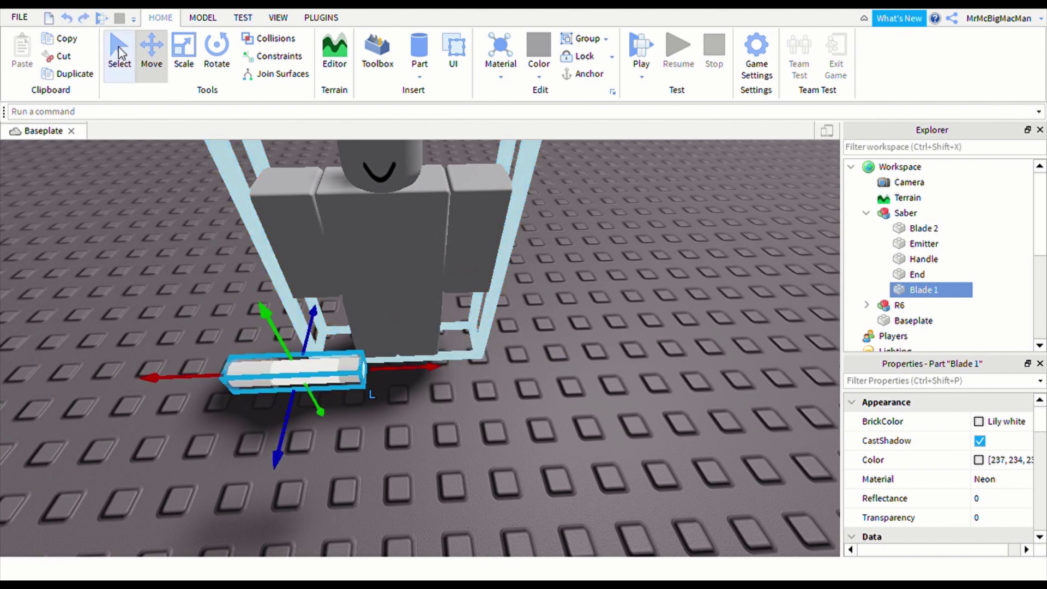
left_click_drag(993, 240, 921, 278)
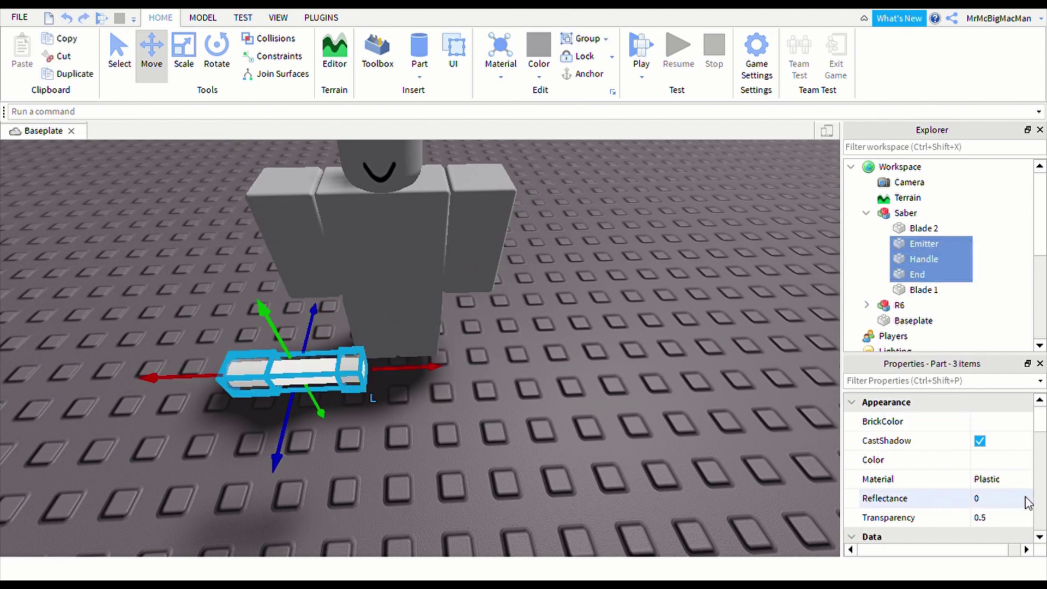
left_click(988, 516)
type("0")
key("Return")
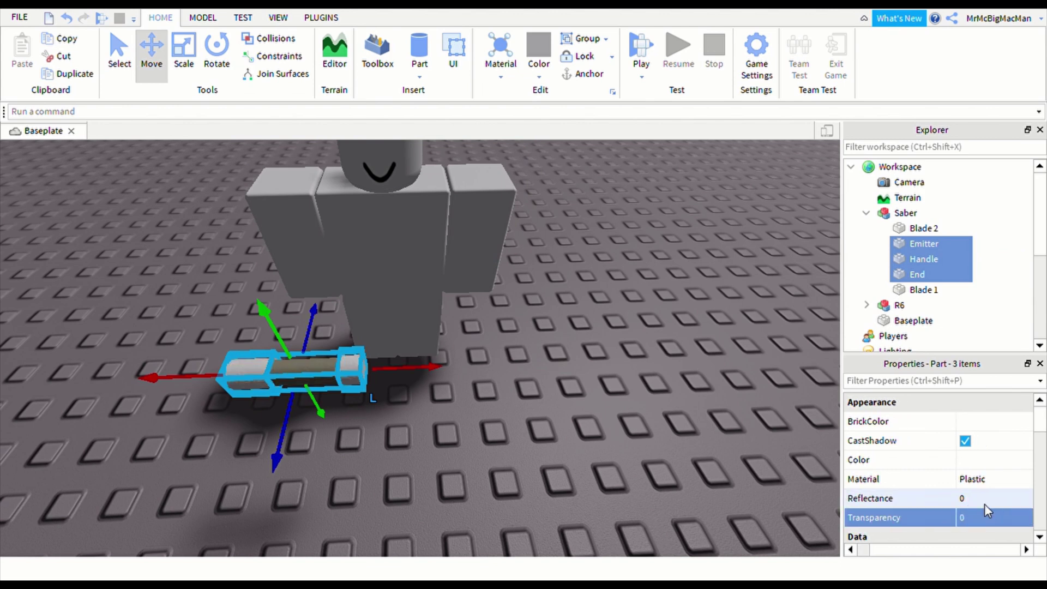
left_click(625, 523)
Step: Slide Blade 1 and Blade 2 out of the hilt, then undo the moves
left_click(925, 289)
scroll(403, 387, "up", 2)
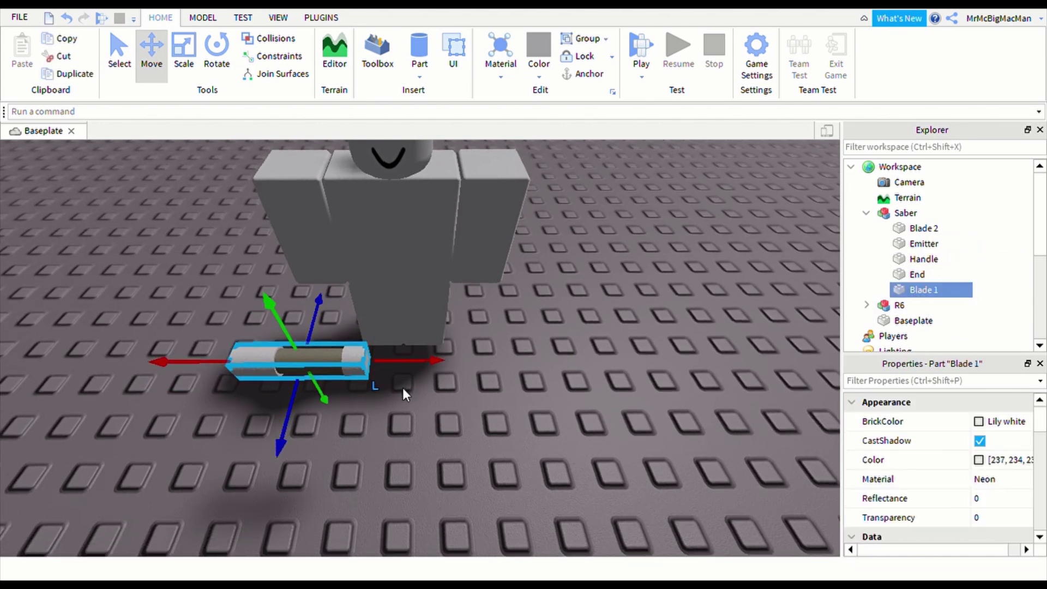
scroll(393, 384, "up", 3)
left_click_drag(398, 372, 609, 368)
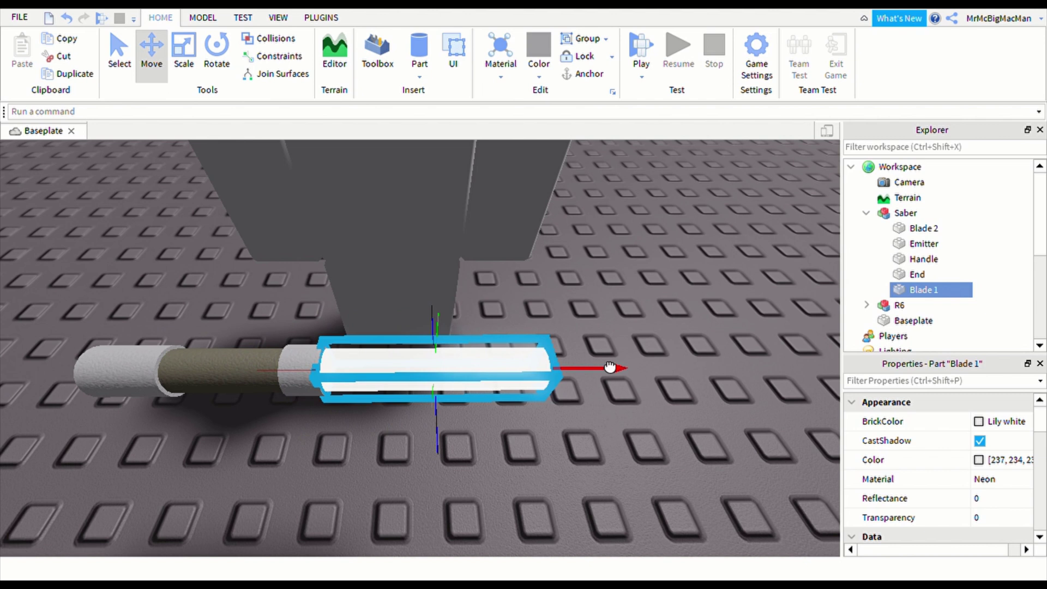
left_click(689, 386)
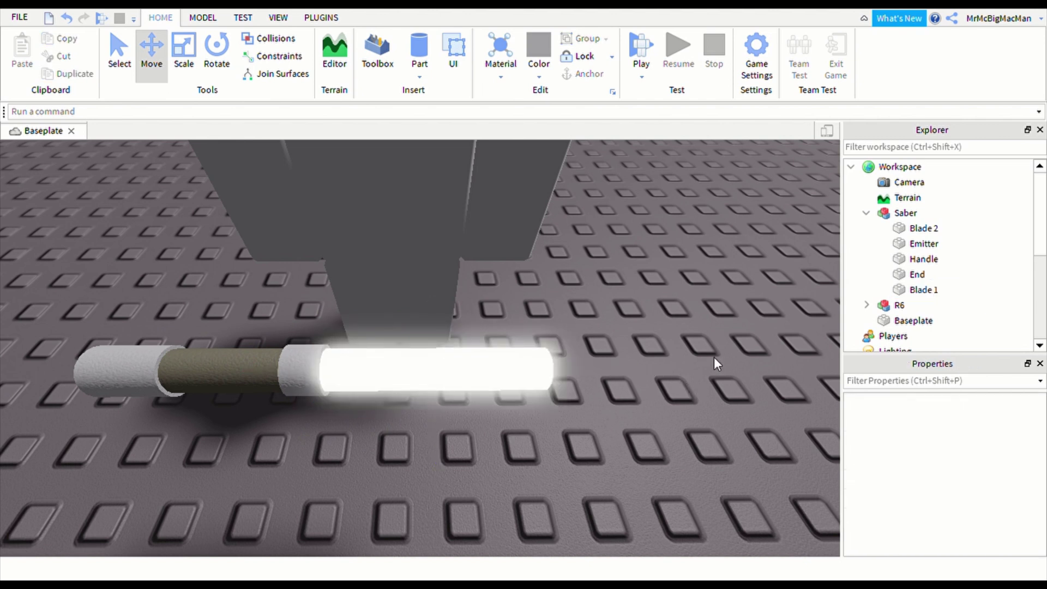
left_click(929, 233)
left_click_drag(34, 385, 502, 380)
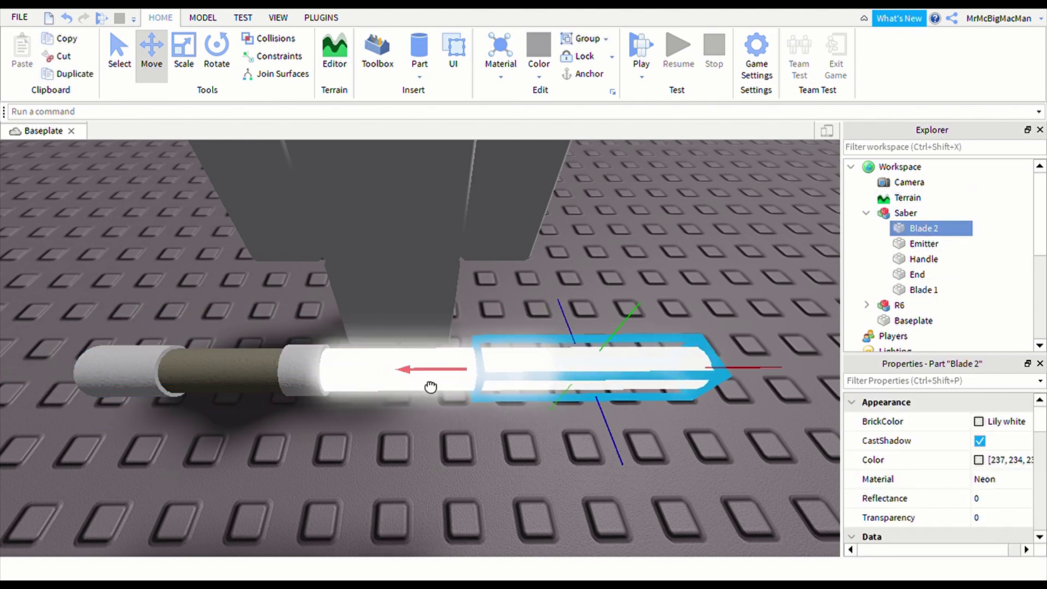
key("f")
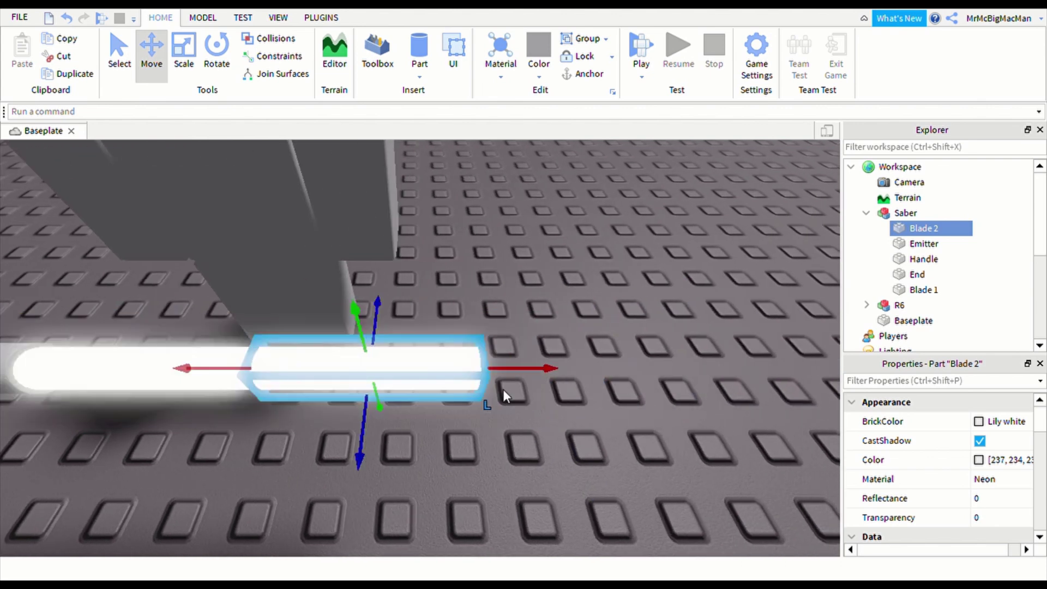
scroll(604, 394, "down", 2)
scroll(607, 397, "down", 3)
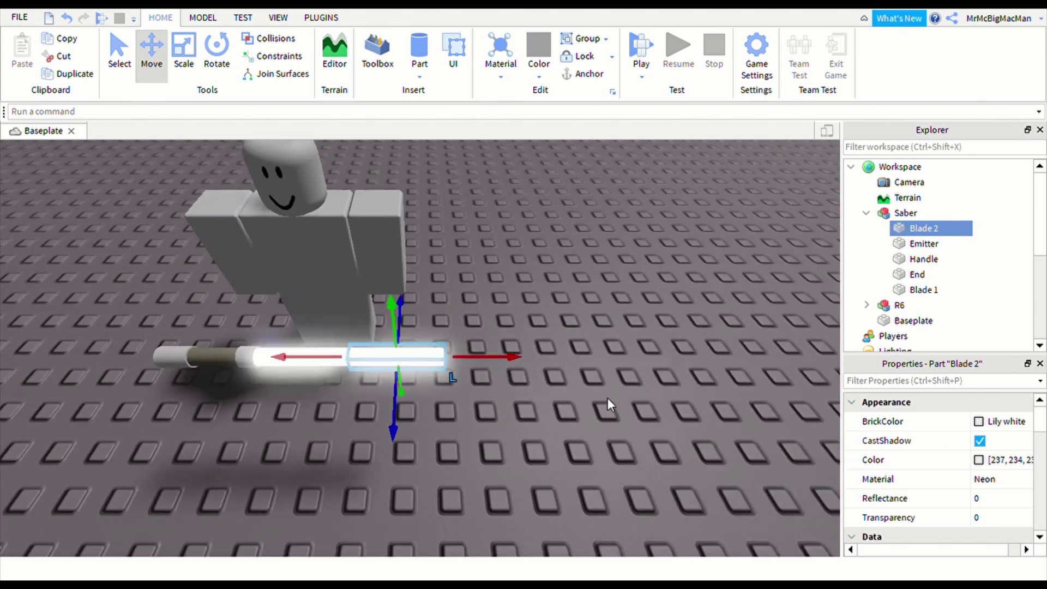
left_click(607, 398)
scroll(608, 399, "down", 3)
scroll(608, 400, "up", 3)
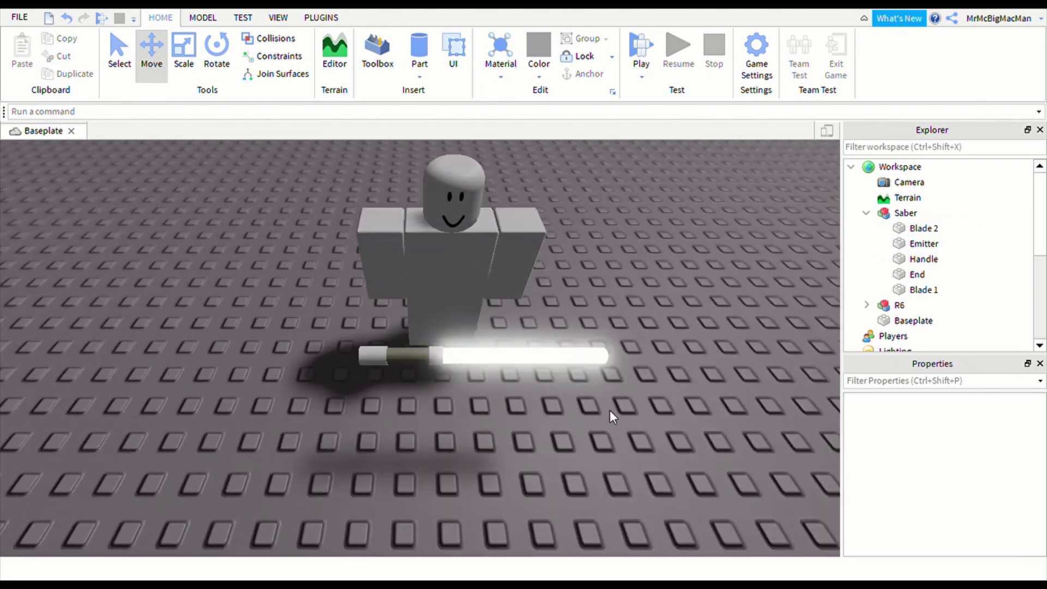
scroll(513, 411, "up", 2)
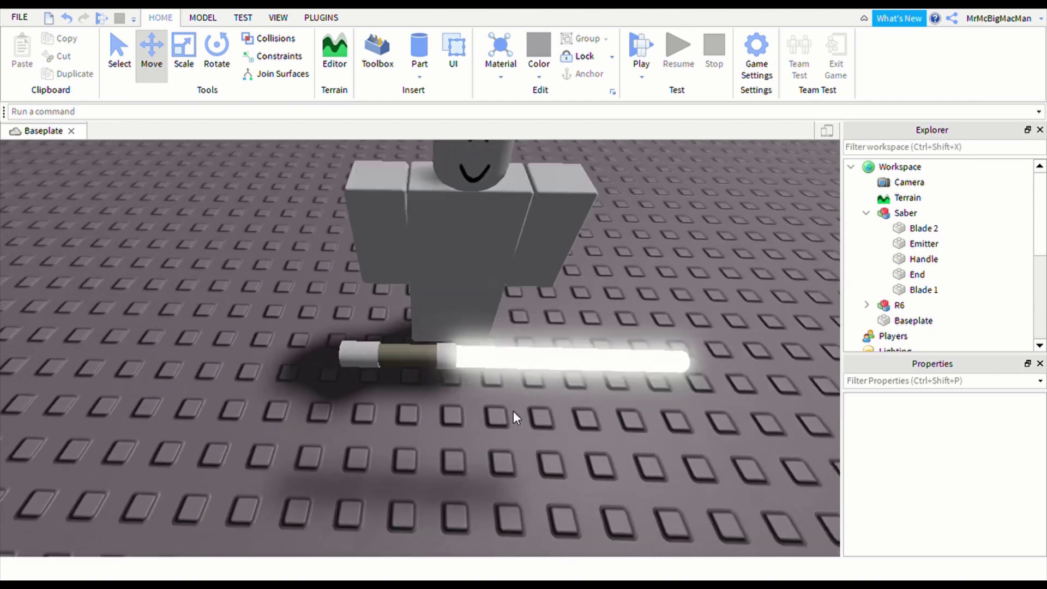
scroll(513, 410, "down", 2)
scroll(512, 411, "down", 3)
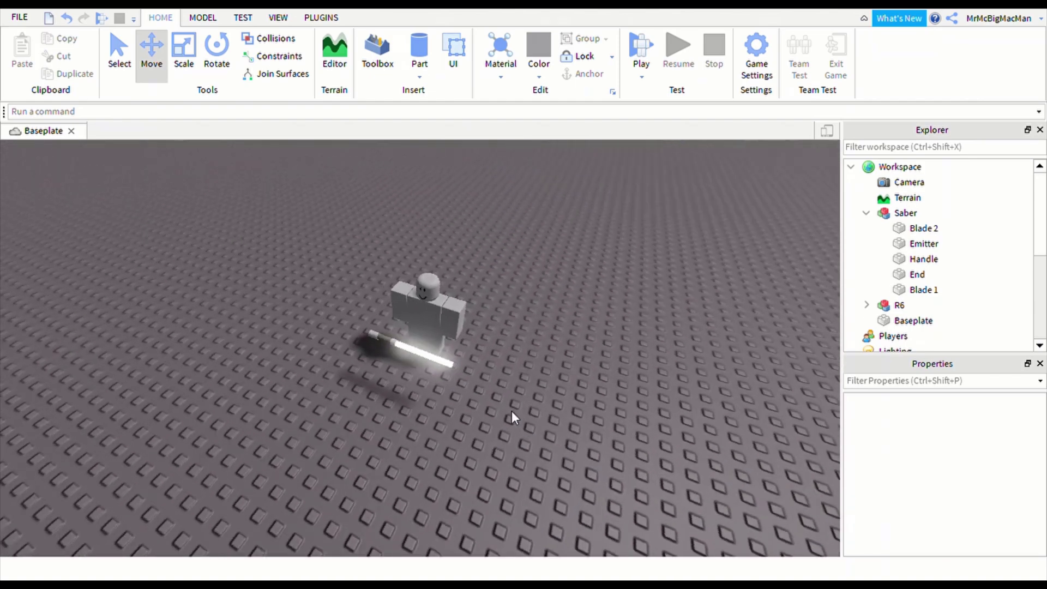
scroll(513, 412, "up", 3)
scroll(513, 411, "down", 1)
scroll(512, 411, "up", 2)
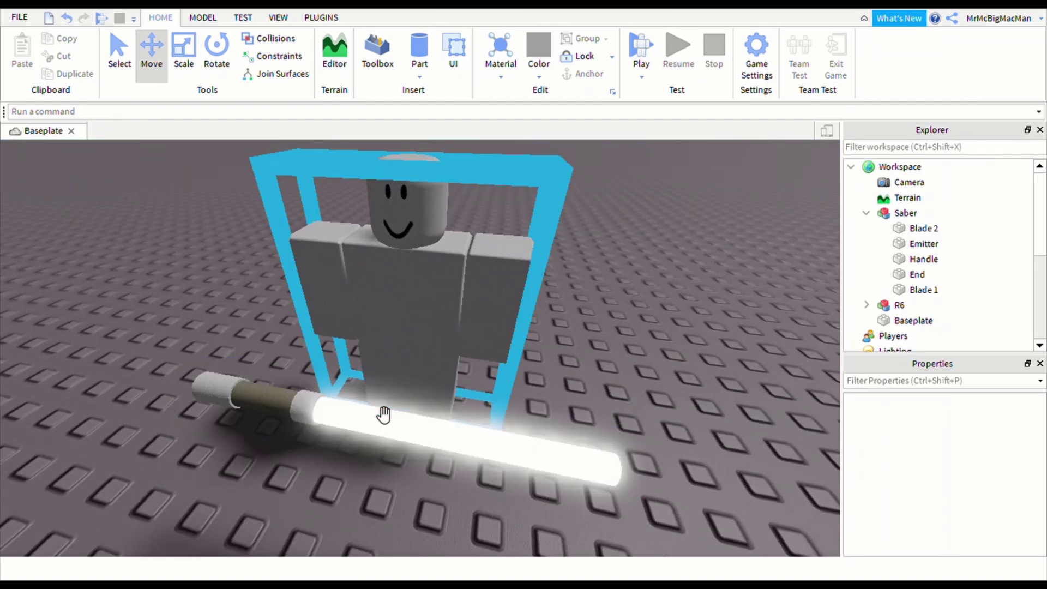
scroll(382, 415, "down", 4)
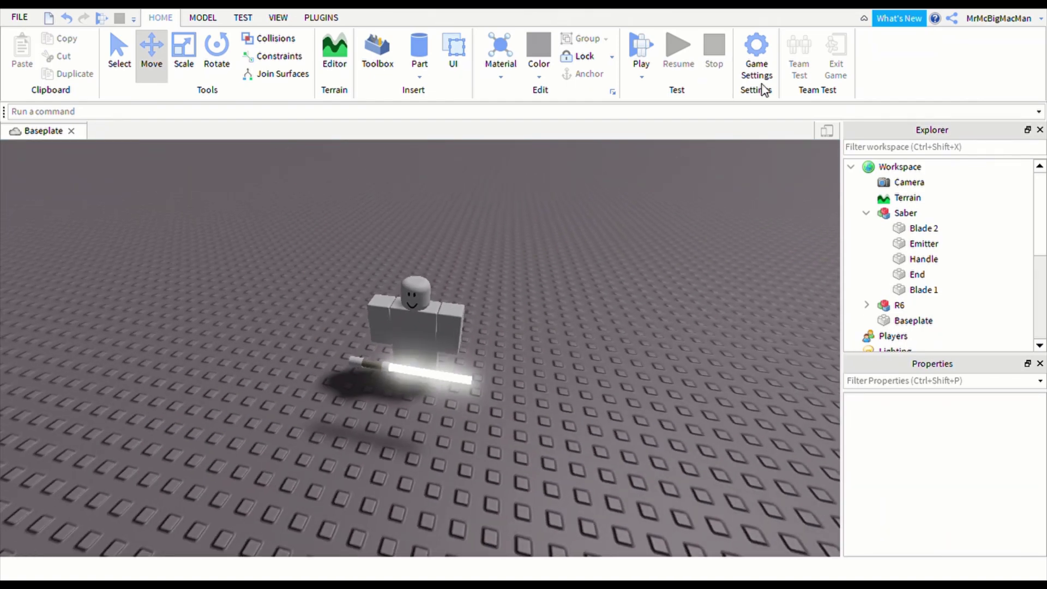
left_click(65, 21)
Step: Select the whole Saber model and collapse it in Explorer
left_click(564, 370)
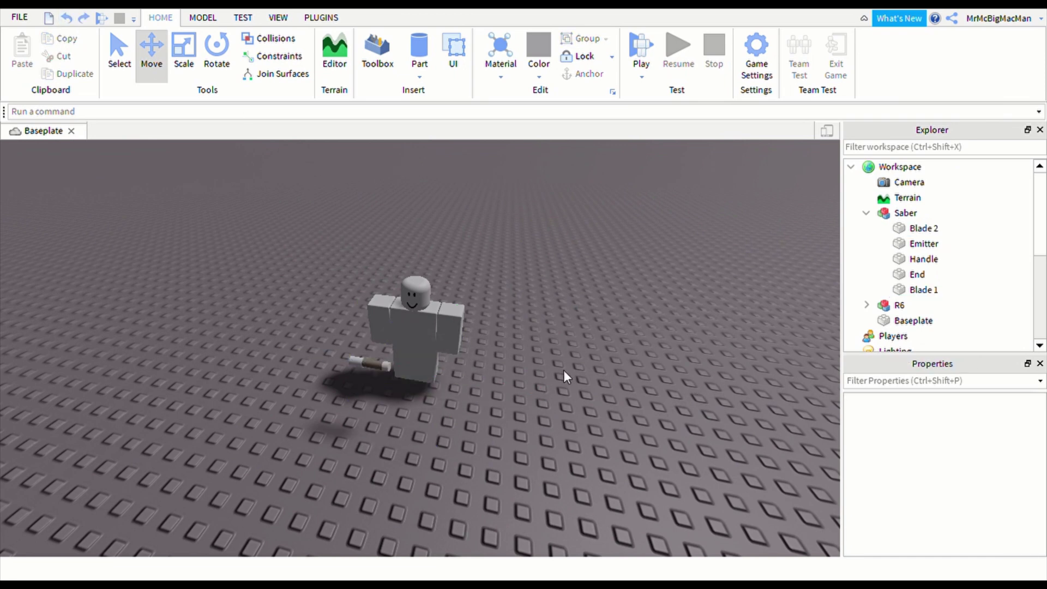
scroll(427, 355, "up", 2)
scroll(427, 355, "up", 2)
scroll(432, 364, "up", 2)
scroll(431, 363, "down", 2)
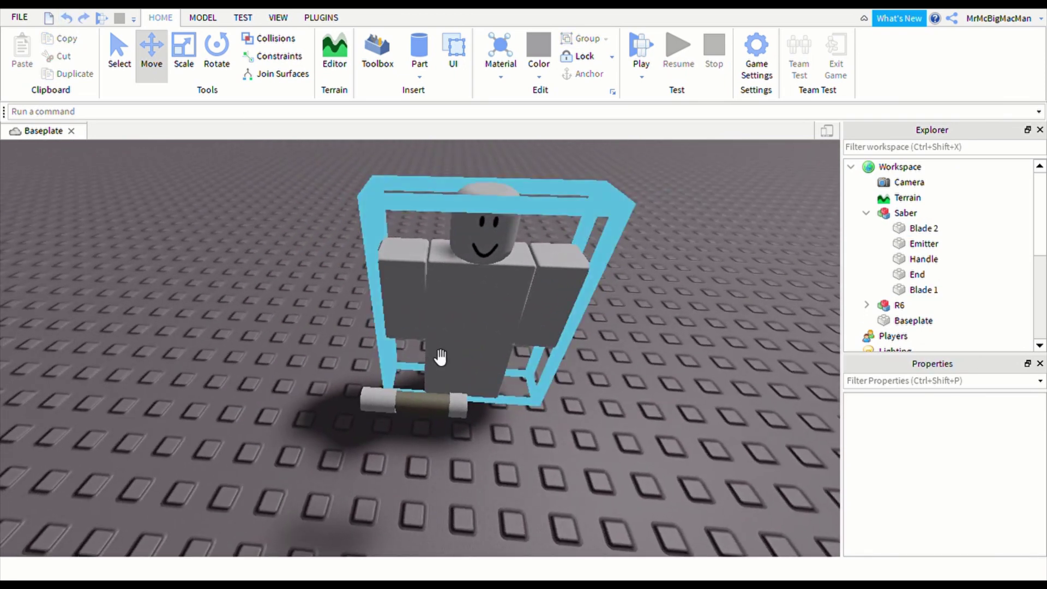
scroll(436, 356, "down", 1)
left_click(319, 17)
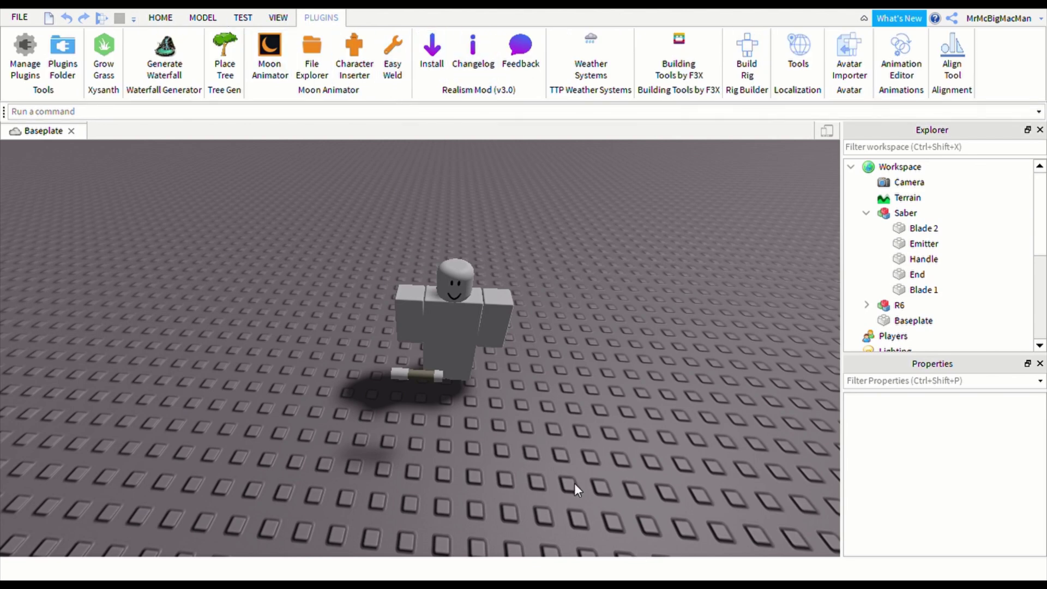
scroll(574, 486, "up", 5)
scroll(573, 489, "down", 5)
scroll(517, 393, "up", 5)
scroll(517, 394, "down", 5)
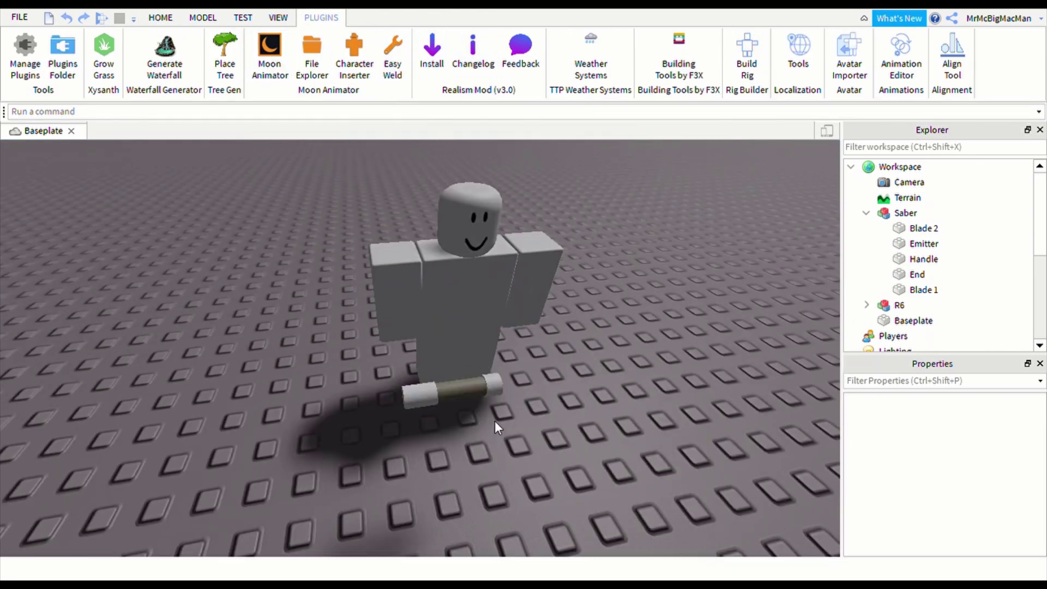
left_click(474, 404)
right_click_drag(474, 403, 470, 409)
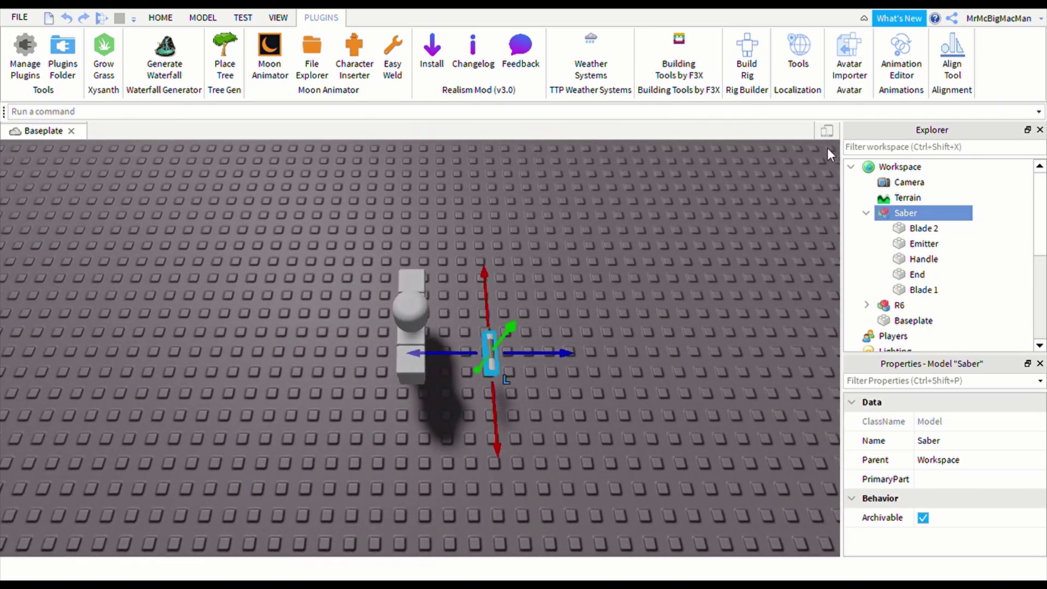
left_click(867, 212)
right_click_drag(530, 273, 531, 273)
scroll(531, 273, "up", 3)
scroll(477, 260, "down", 3)
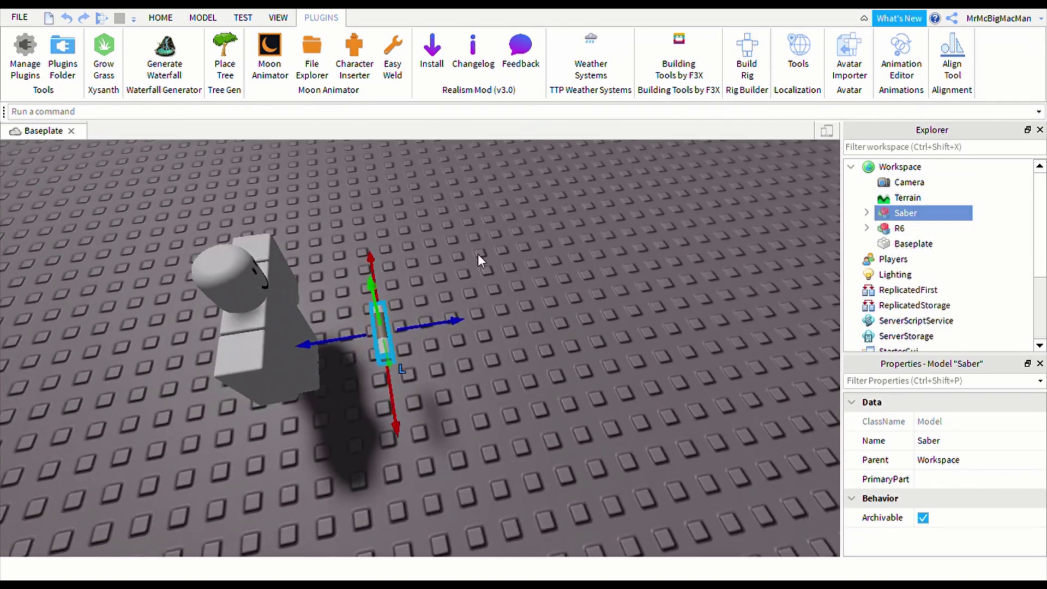
Step: Rotate the saber around its vertical axis and tilt it horizontal
left_click(158, 18)
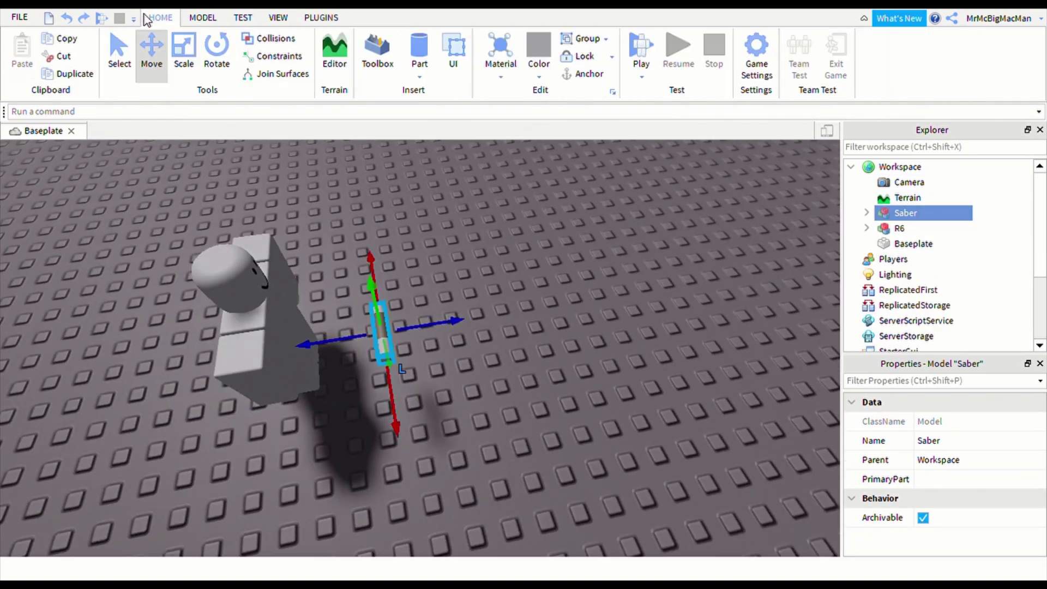
left_click(216, 58)
scroll(483, 278, "up", 5)
scroll(489, 280, "up", 5)
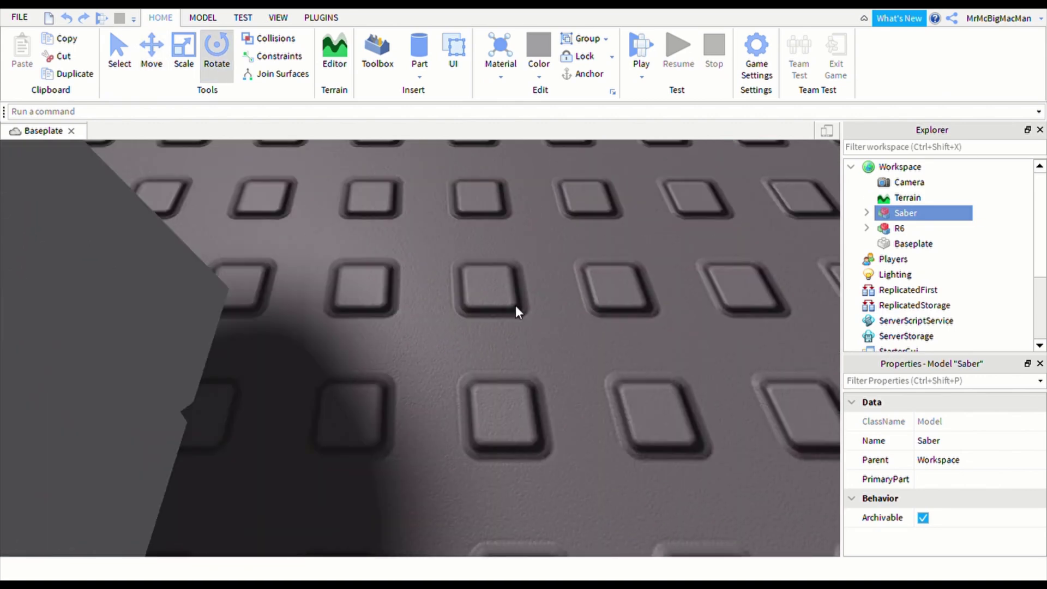
scroll(515, 305, "down", 10)
right_click_drag(513, 303, 515, 305)
scroll(515, 305, "up", 5)
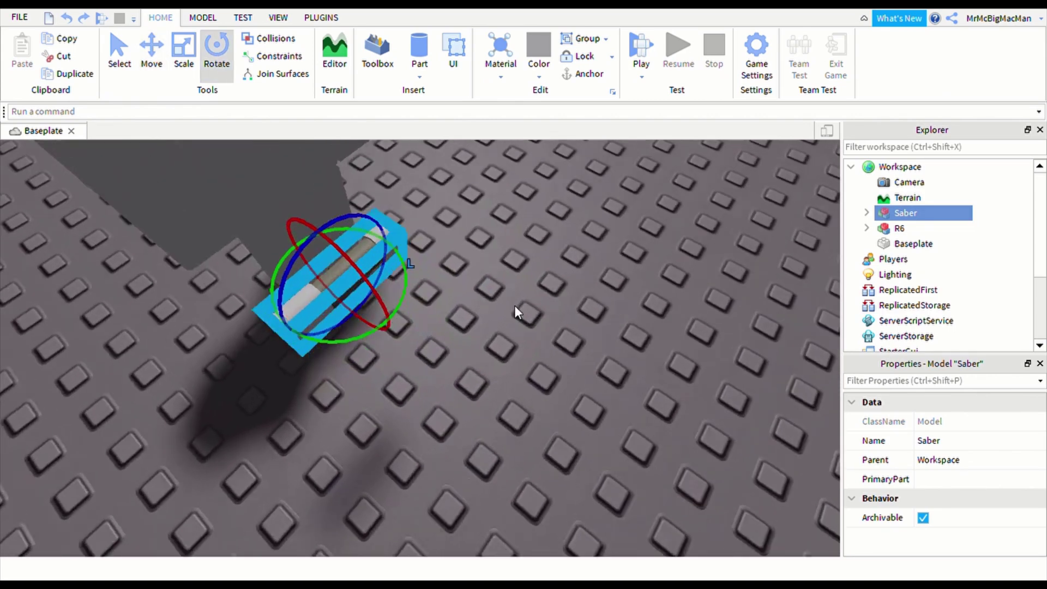
mouse_move(401, 251)
left_mouse_down()
mouse_move(414, 278)
mouse_move(398, 236)
mouse_move(411, 245)
left_mouse_up()
mouse_move(411, 245)
right_mouse_down()
mouse_move(431, 261)
mouse_move(425, 254)
right_mouse_up()
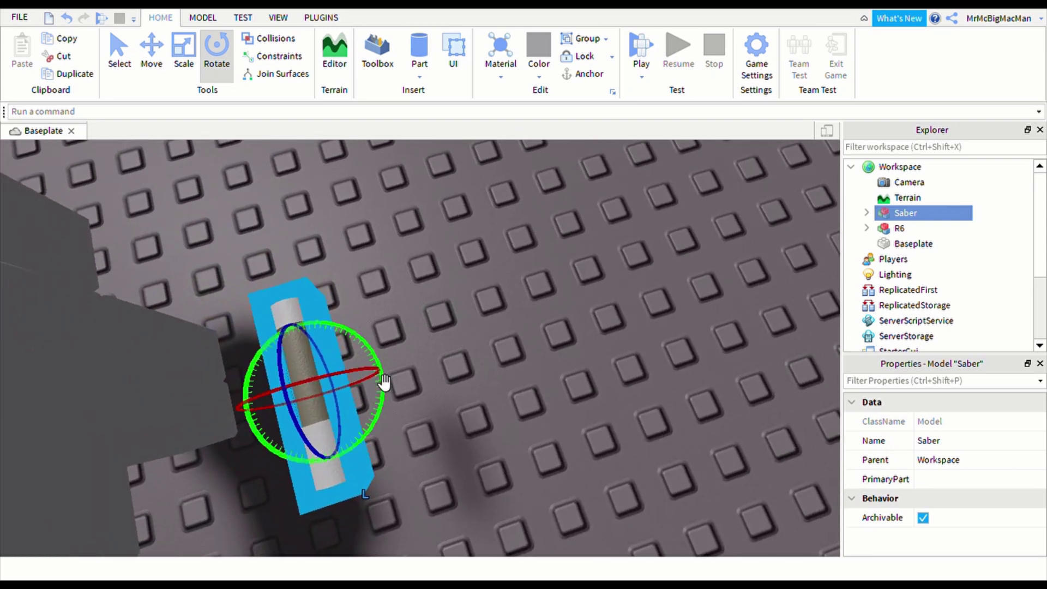
mouse_move(370, 353)
left_mouse_down()
mouse_move(411, 434)
mouse_move(382, 470)
mouse_move(373, 443)
left_mouse_up()
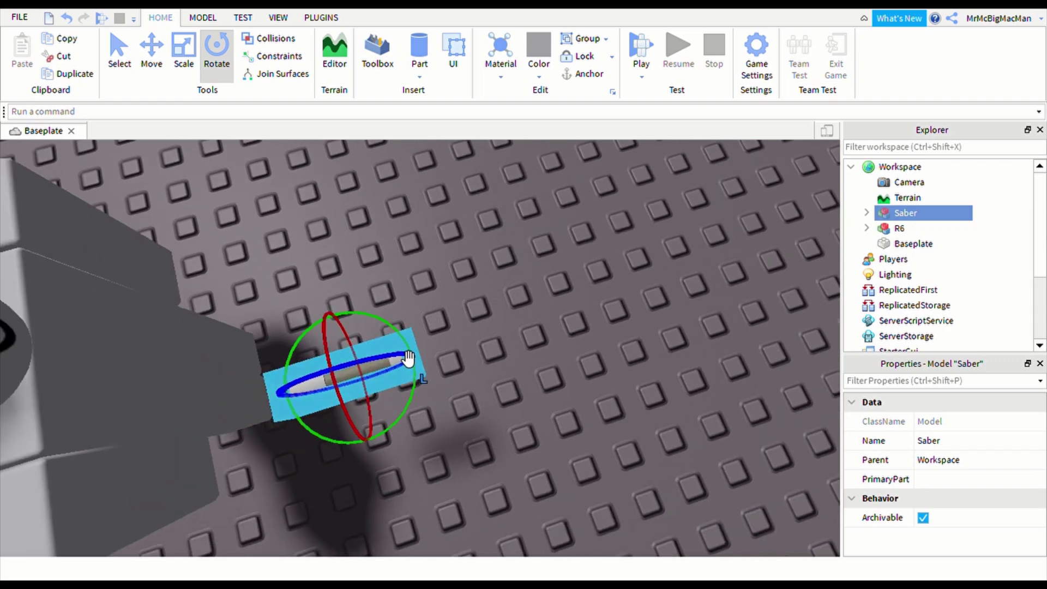
right_click_drag(409, 357, 410, 352)
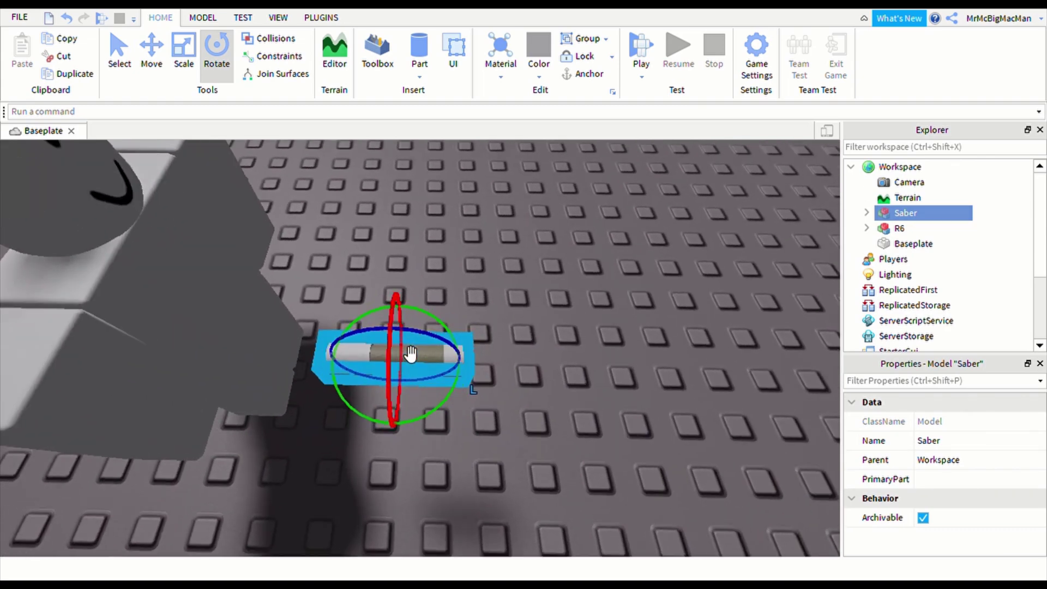
right_click_drag(411, 352, 452, 275)
Step: Move the saber left and down against the character's hand
left_click(151, 53)
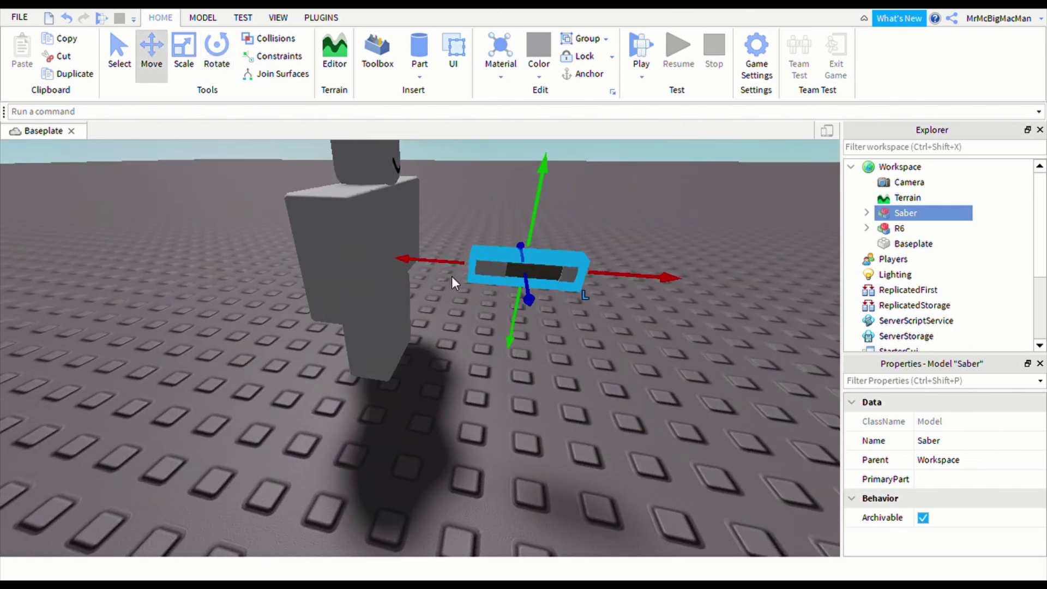
left_click_drag(451, 275, 317, 292)
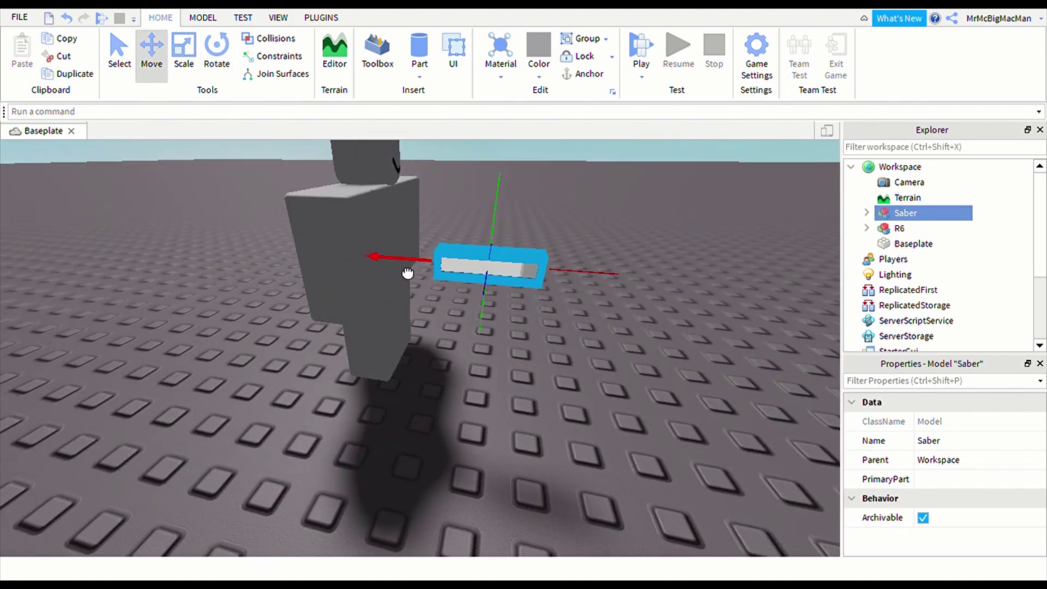
mouse_move(317, 291)
right_mouse_down()
mouse_move(339, 325)
mouse_move(430, 304)
right_mouse_up()
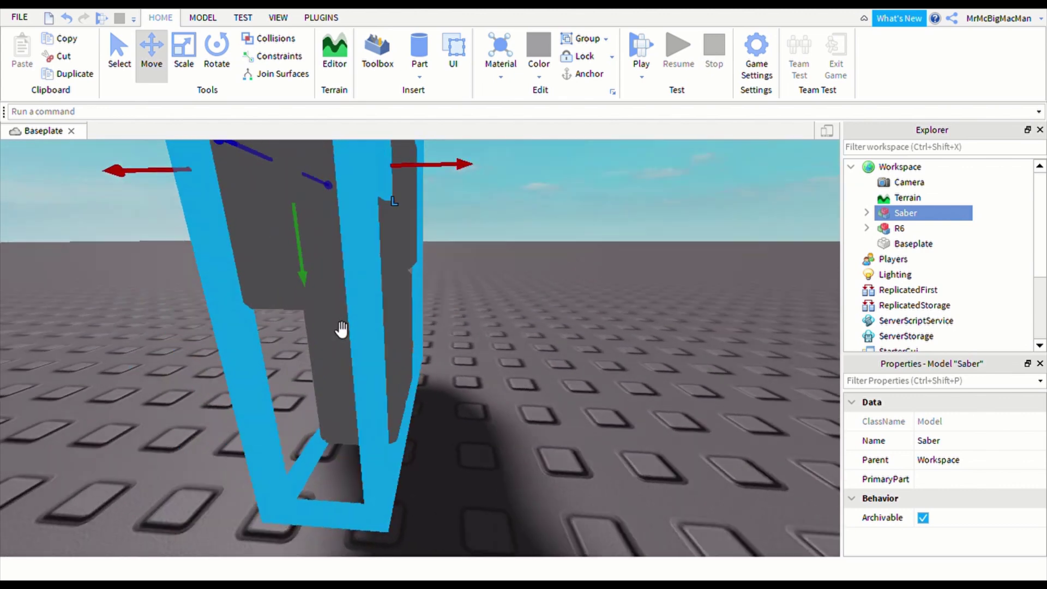
mouse_move(430, 303)
left_mouse_down()
mouse_move(431, 397)
mouse_move(430, 386)
left_mouse_up()
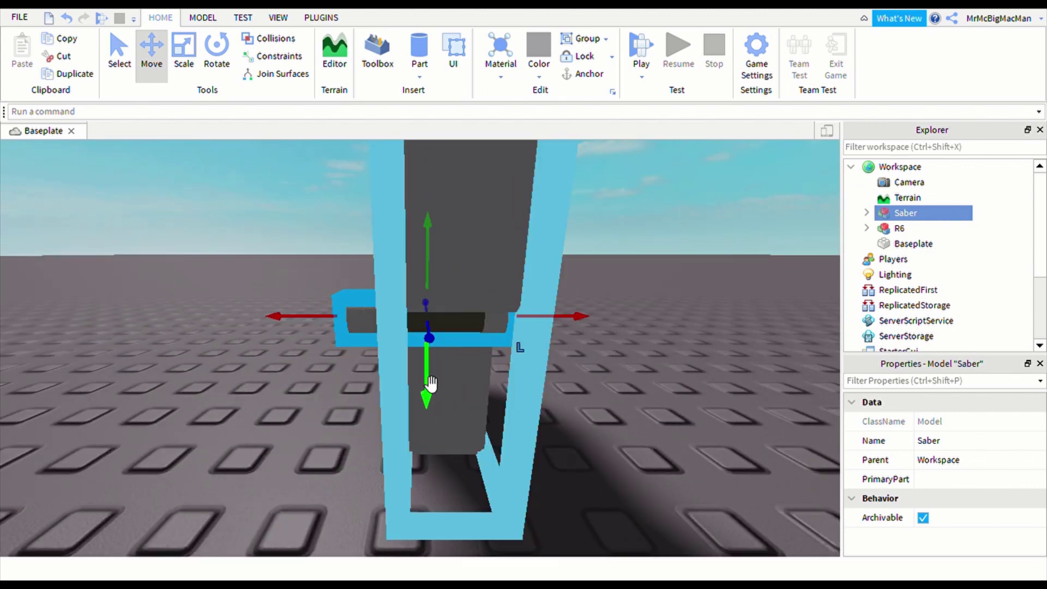
scroll(433, 385, "up", 3)
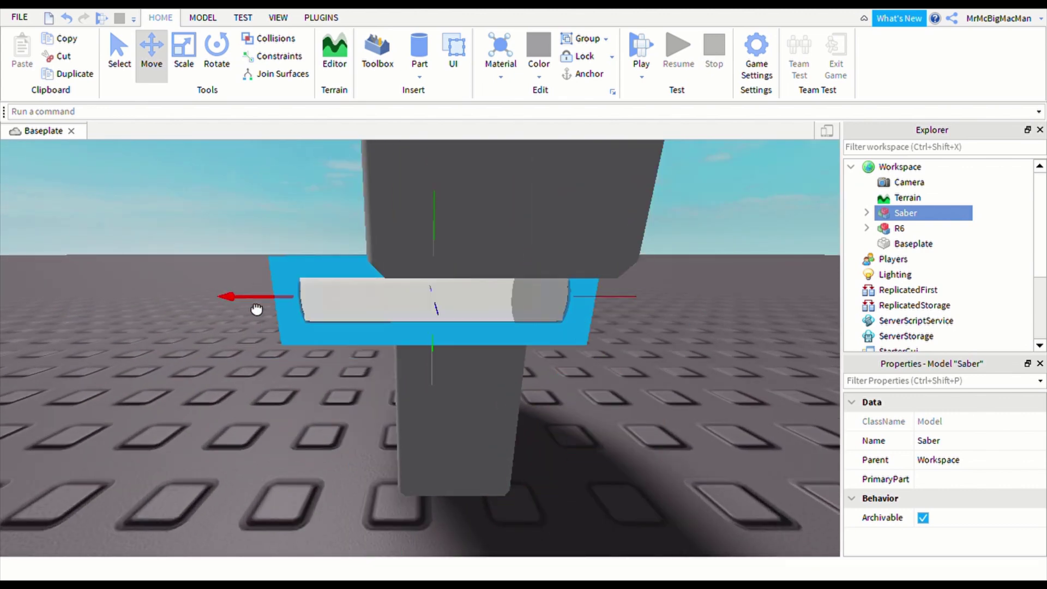
left_click_drag(256, 310, 295, 286)
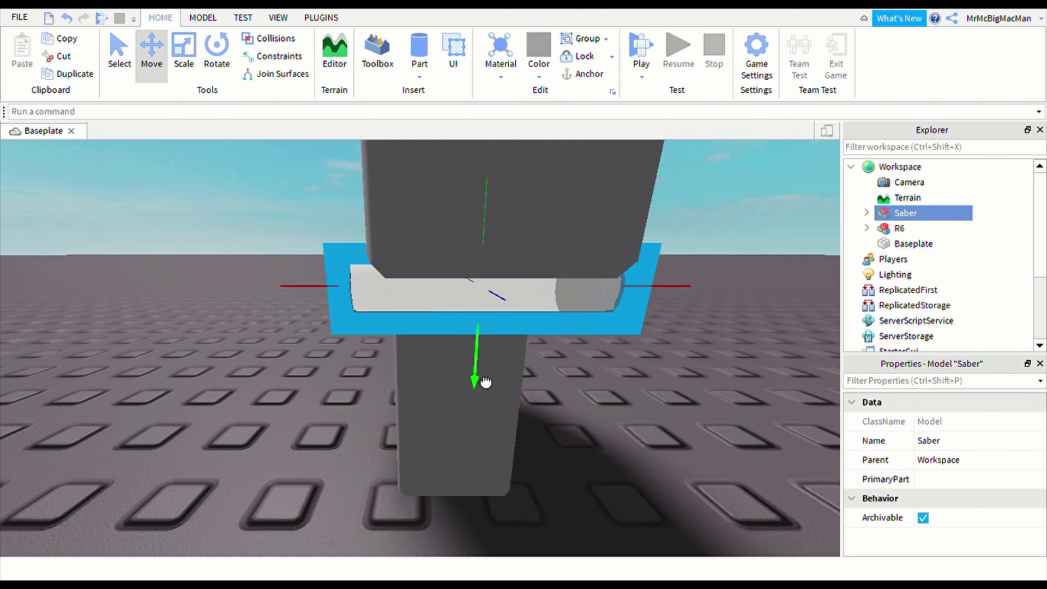
right_click_drag(485, 385, 490, 393)
scroll(497, 403, "up", 2)
scroll(498, 402, "down", 3)
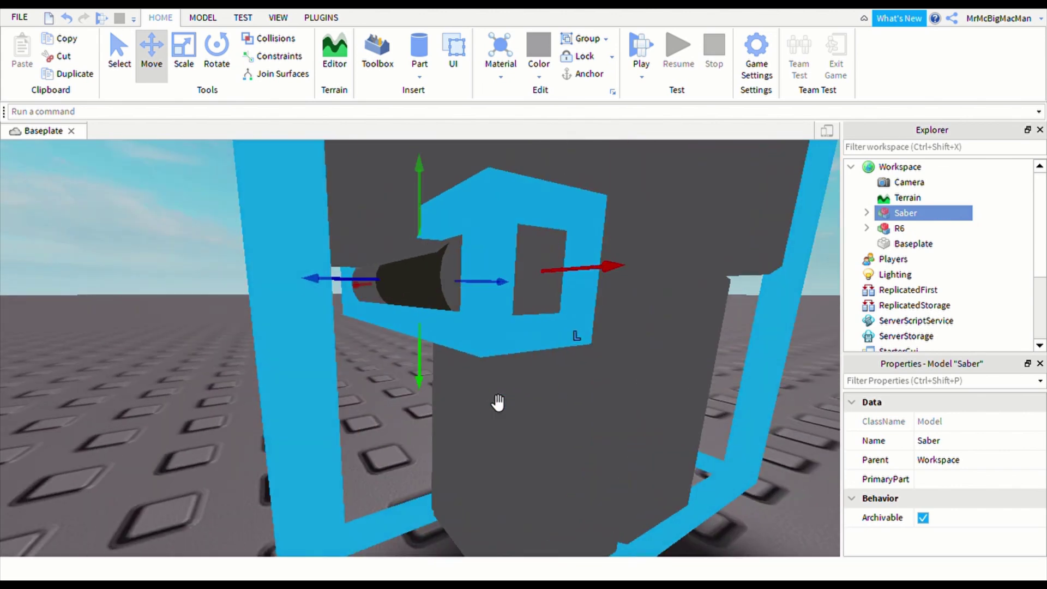
scroll(498, 402, "up", 2)
Step: Select the Saber model in Explorer and drag it away from the character
right_click_drag(490, 393, 497, 387)
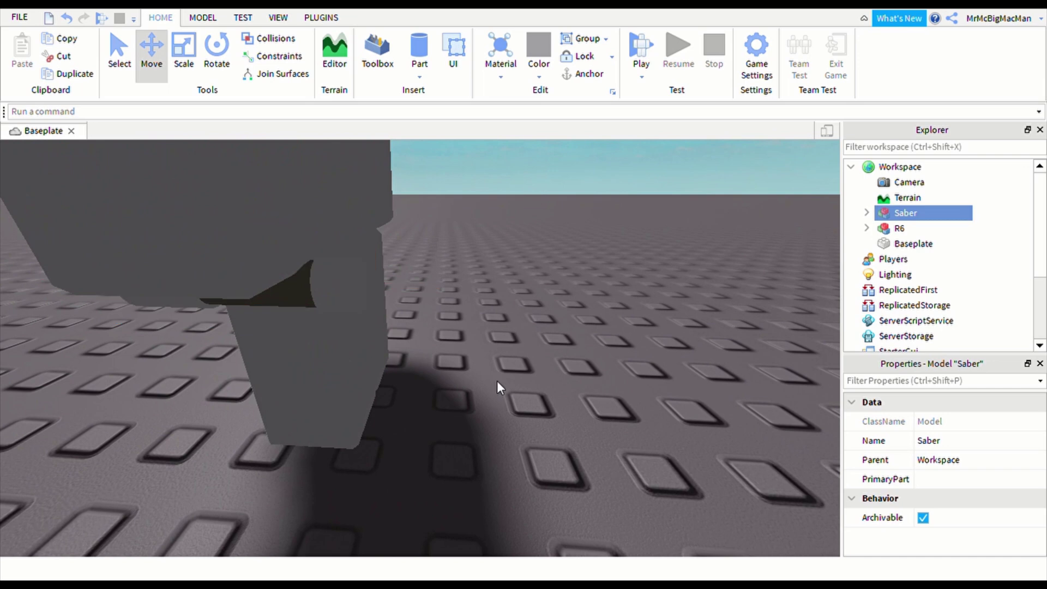
scroll(496, 386, "down", 3)
left_click(723, 287)
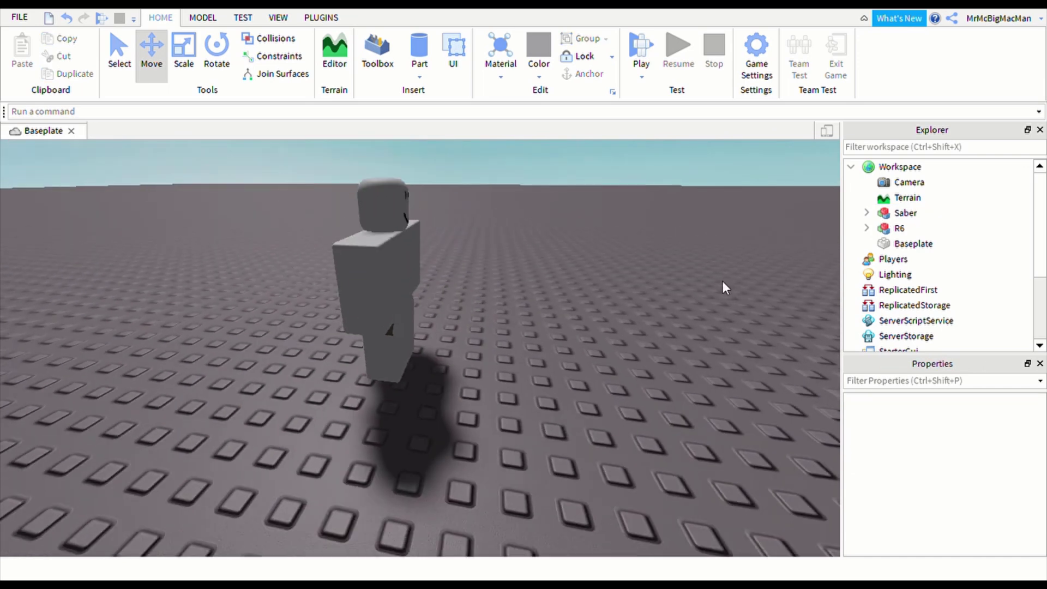
left_click(867, 213)
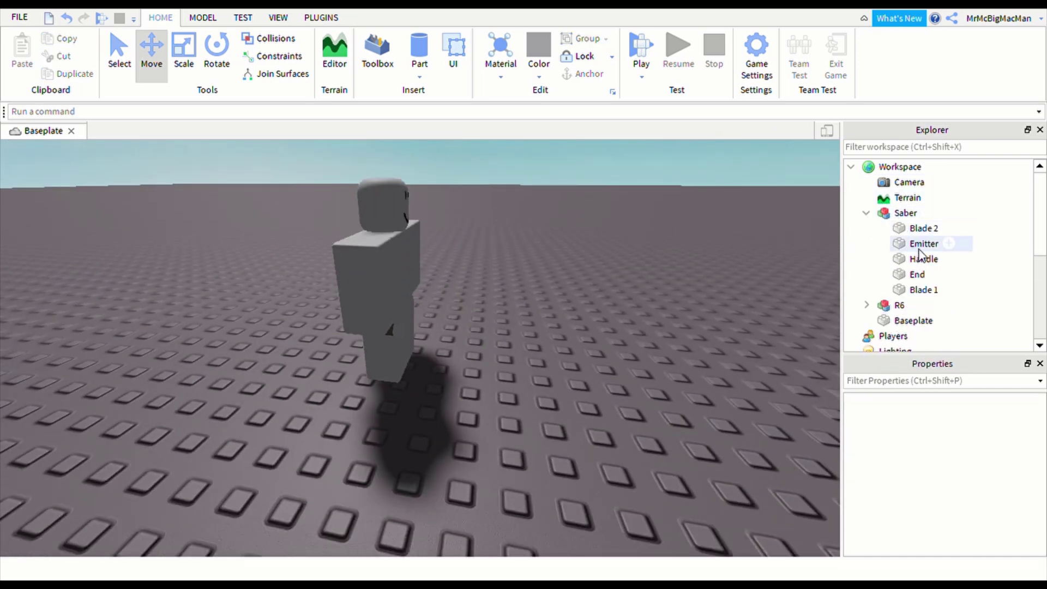
left_click(904, 213)
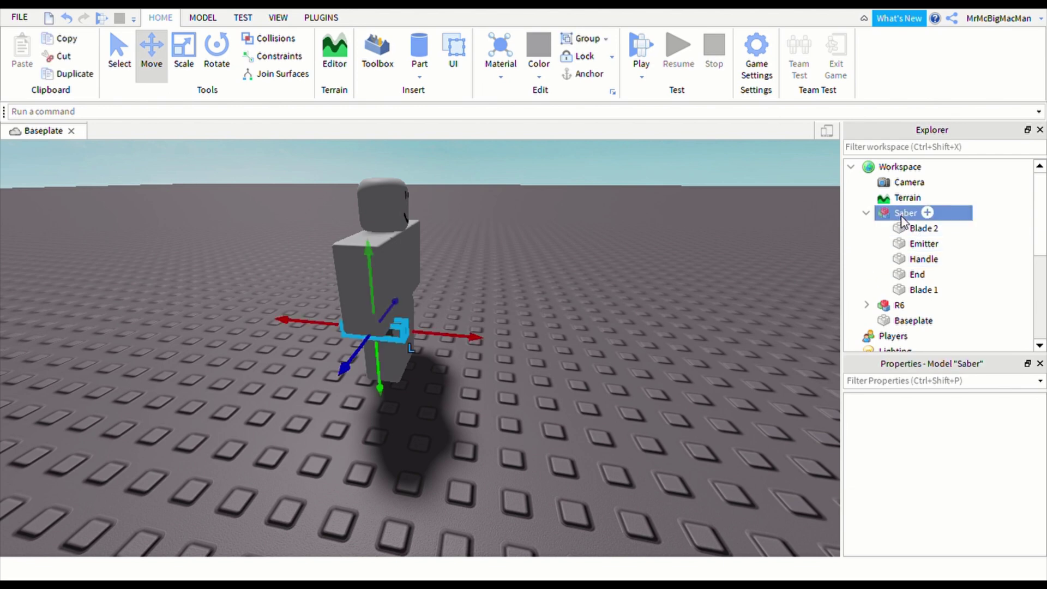
left_click_drag(437, 343, 706, 385)
key("f")
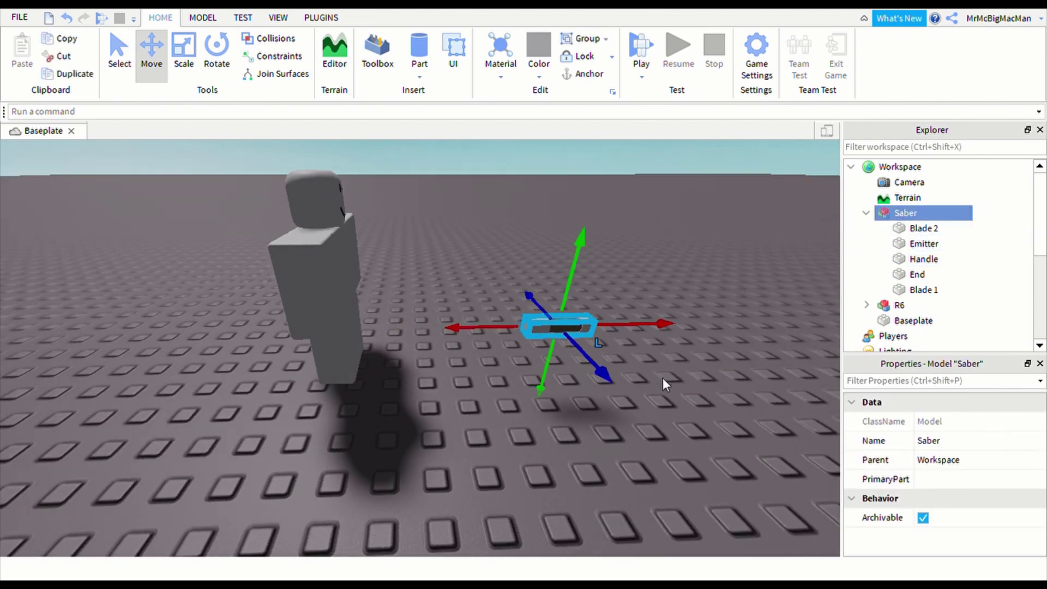
scroll(663, 377, "down", 3)
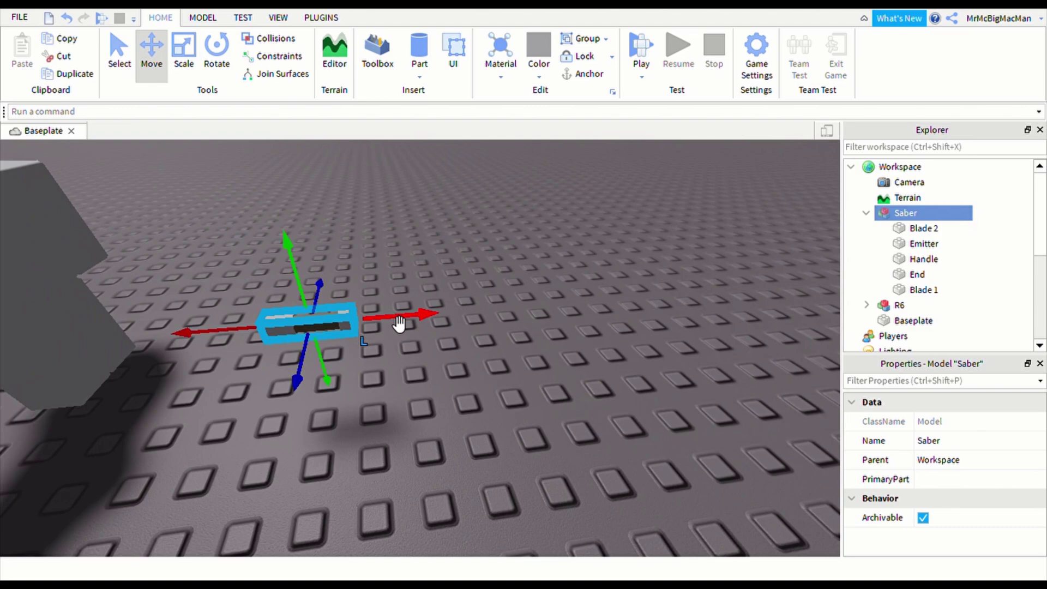
mouse_move(468, 334)
right_mouse_down()
mouse_move(597, 304)
mouse_move(605, 313)
right_mouse_up()
scroll(602, 313, "up", 3)
scroll(540, 265, "down", 5)
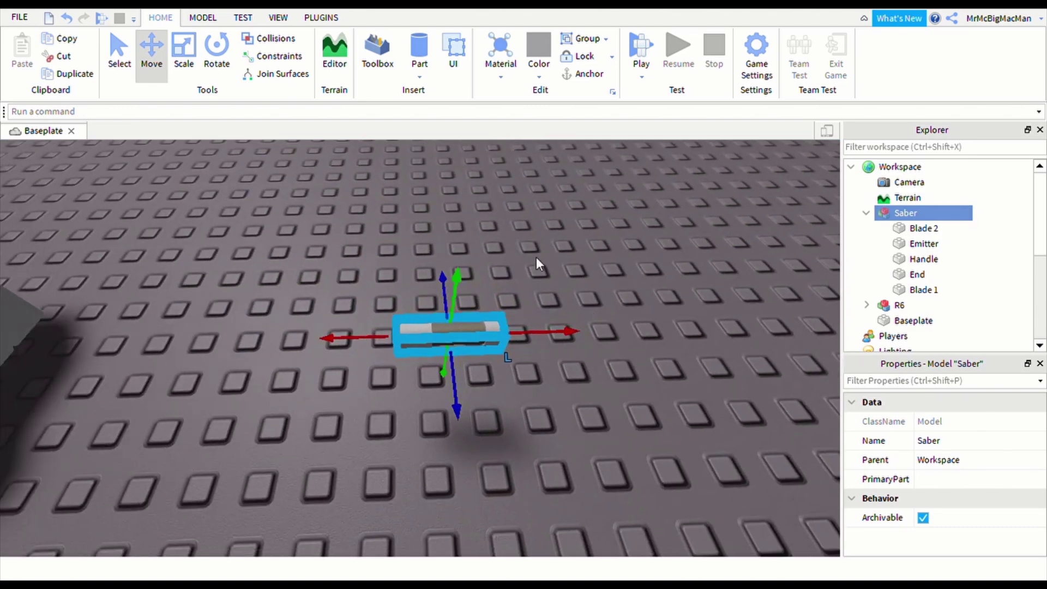
Step: Rotate the saber so its hilt stands upright on the baseplate
left_click(213, 64)
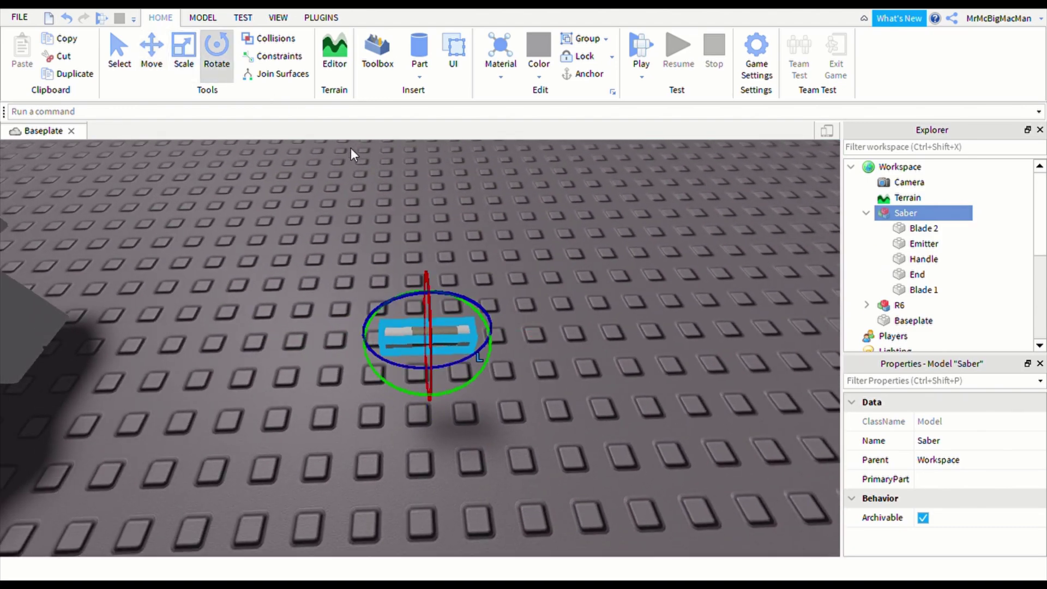
left_click_drag(442, 296, 358, 355)
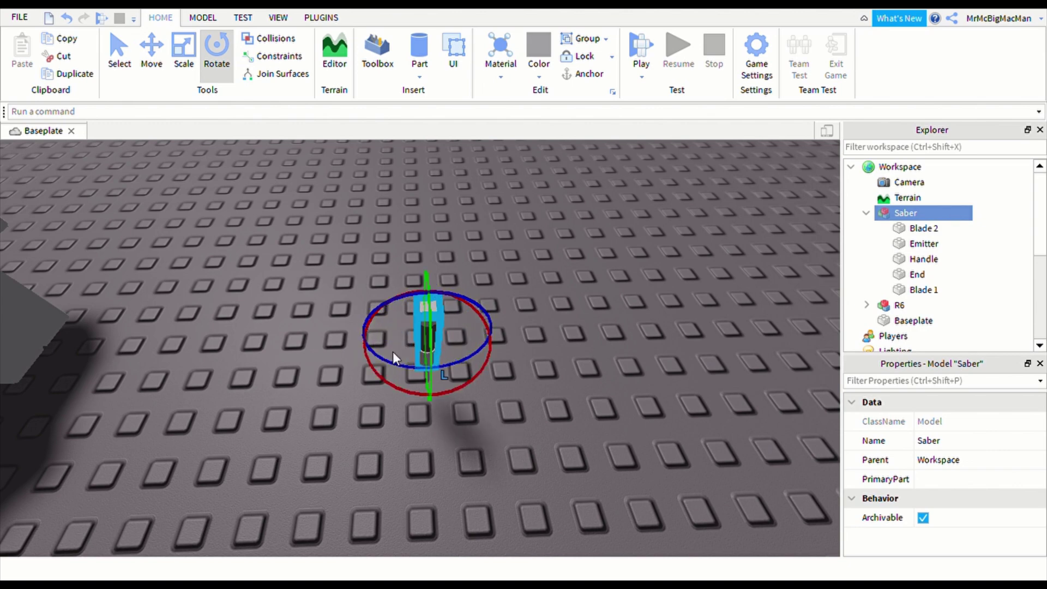
scroll(393, 350, "up", 3)
right_click_drag(420, 363, 421, 363)
scroll(420, 362, "up", 5)
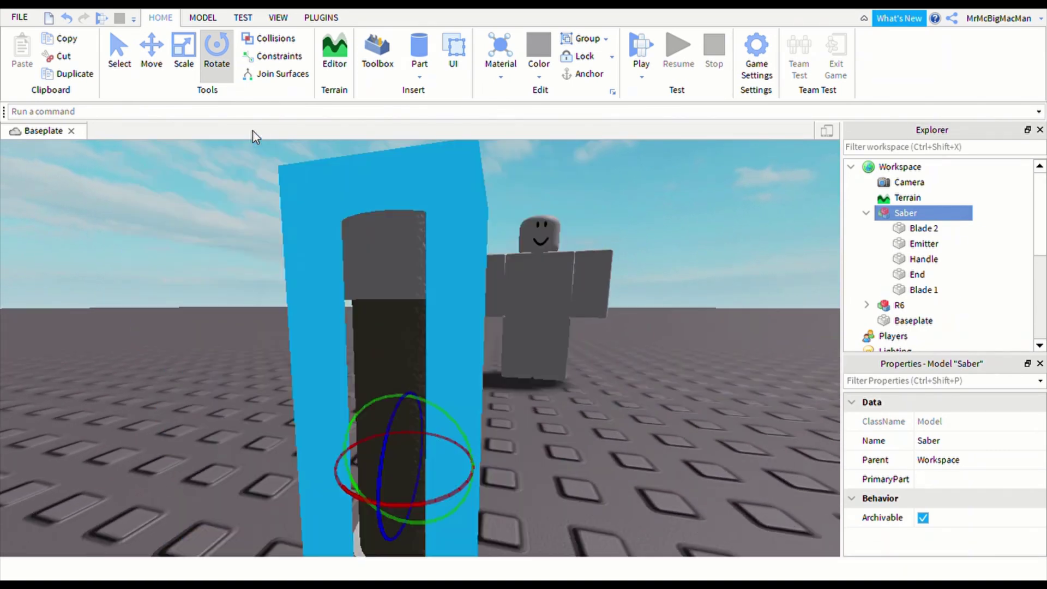
scroll(445, 316, "down", 5)
key("ctrl+2")
right_click_drag(444, 316, 454, 320)
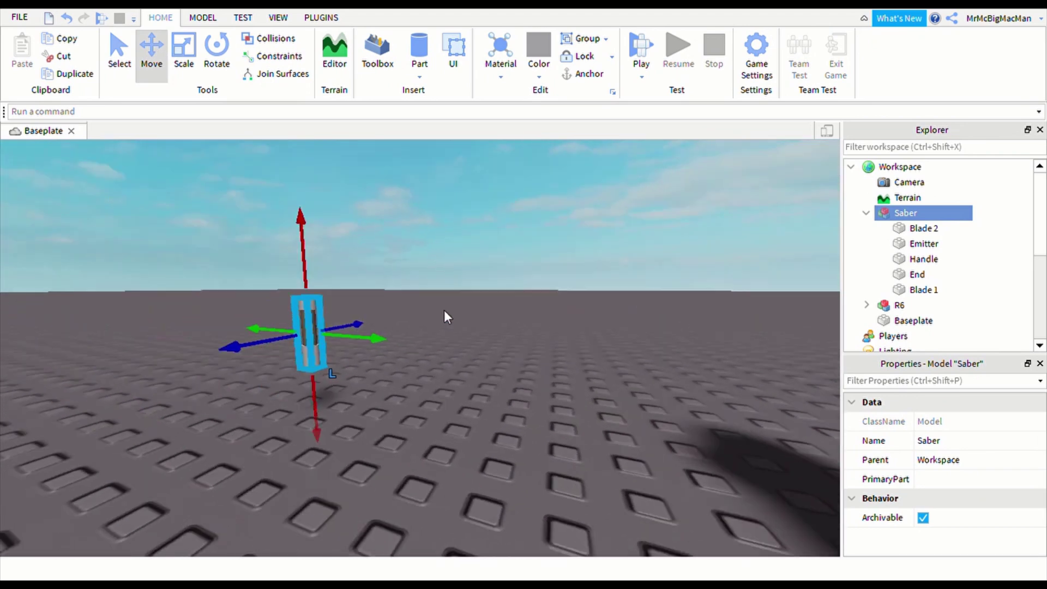
scroll(450, 312, "up", 3)
scroll(456, 320, "down", 3)
scroll(446, 320, "down", 2)
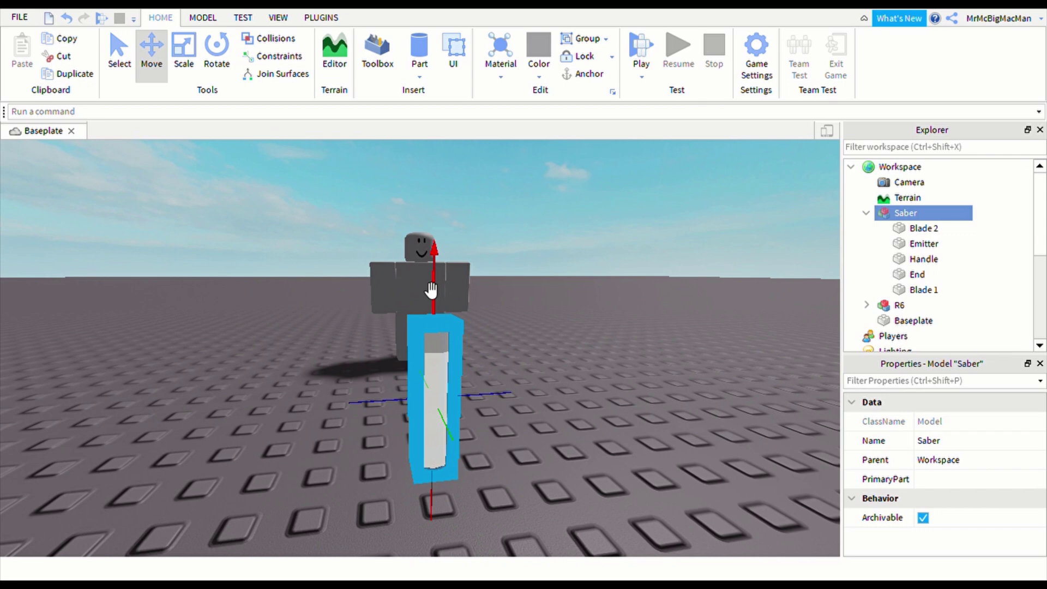
Step: Reselect the Saber model and click Duplicate on the ribbon
left_click(564, 339)
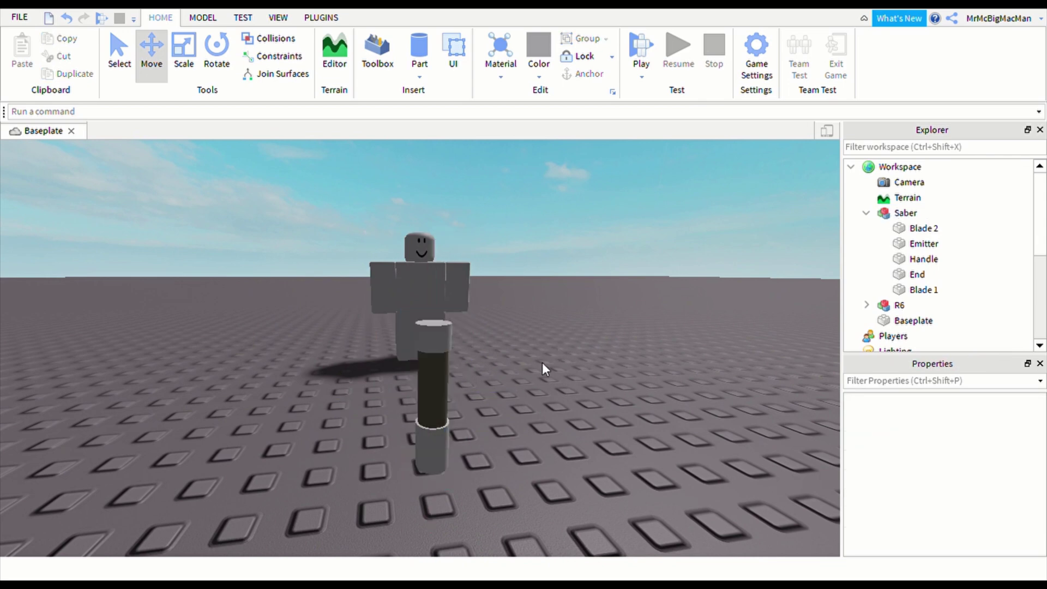
left_click(448, 388)
scroll(587, 371, "up", 3)
right_click_drag(587, 370, 588, 372)
scroll(587, 377, "up", 3)
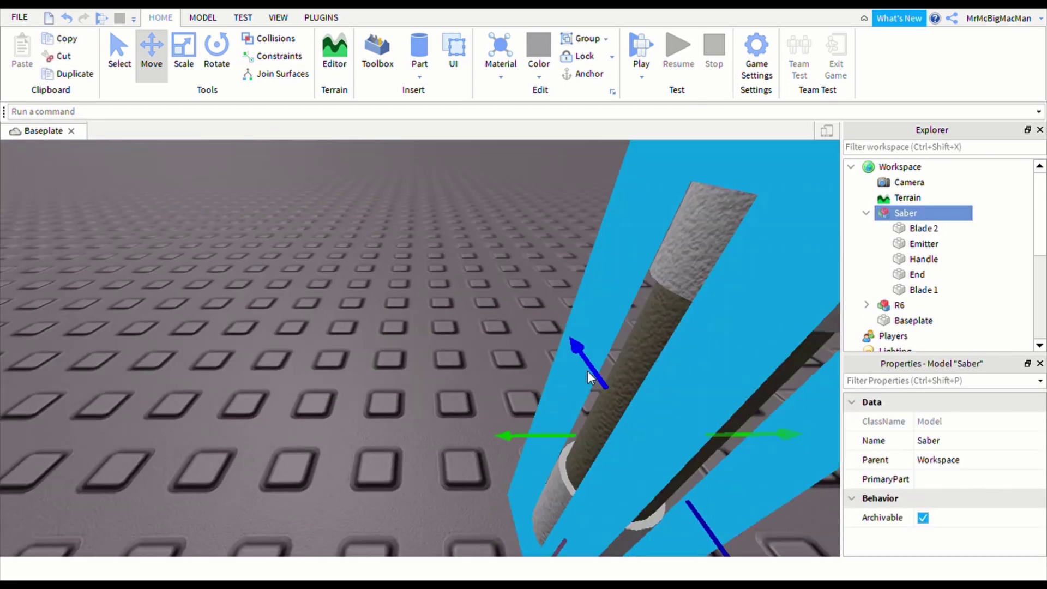
scroll(587, 376, "down", 5)
left_click(51, 81)
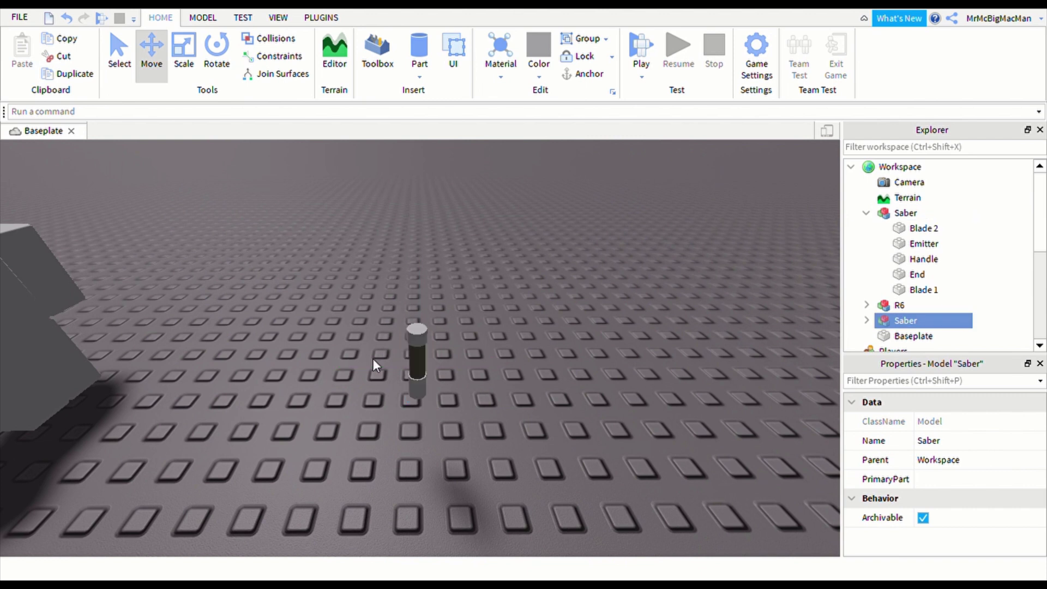
left_click(340, 358)
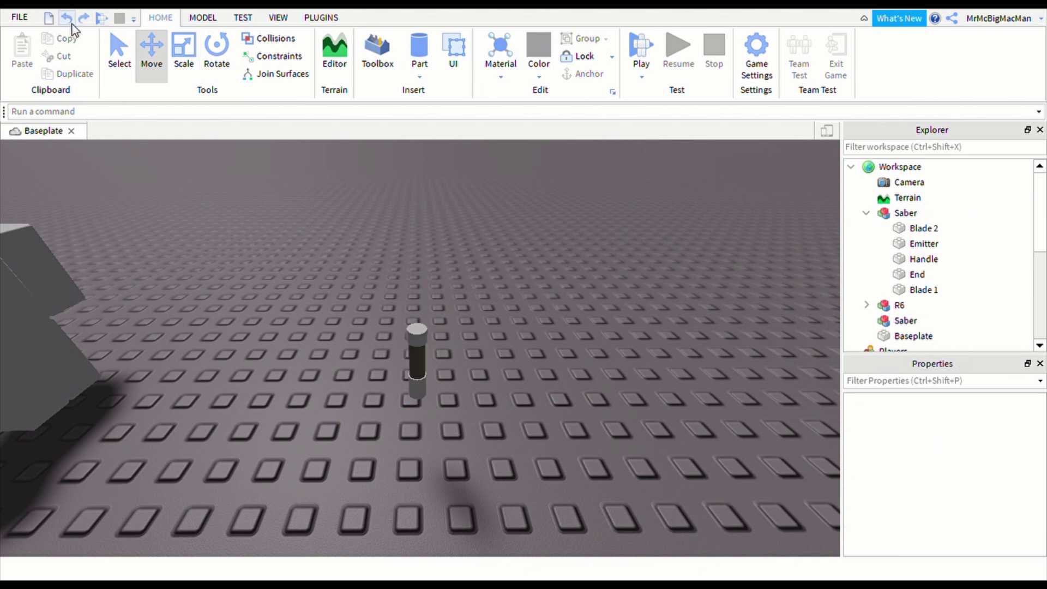
Step: Select the saber's Handle and open Easy Weld on its Parts tab
left_click(932, 229)
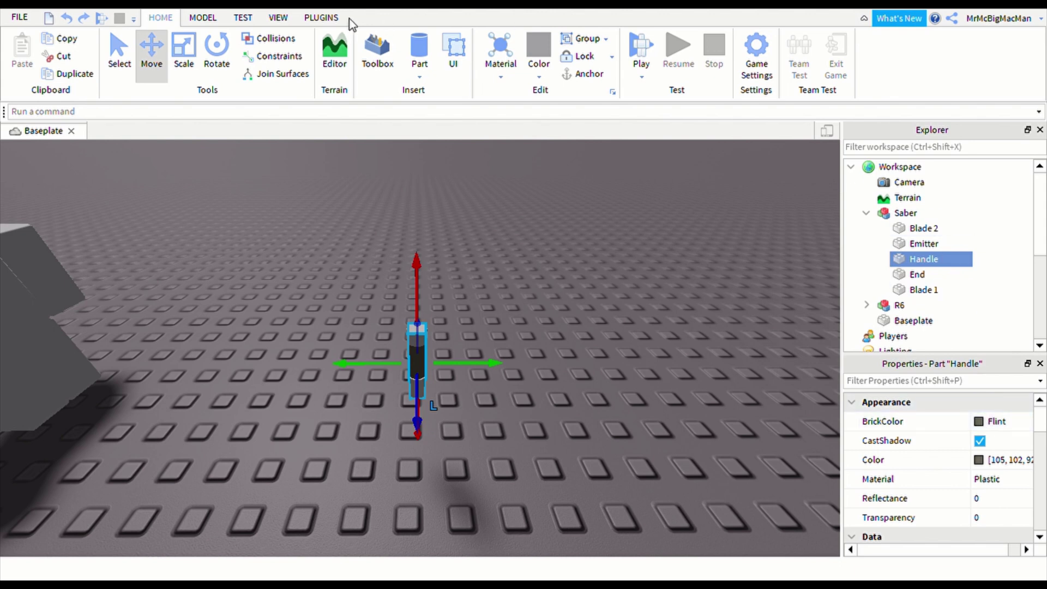
left_click(321, 17)
left_click(279, 17)
left_click(321, 17)
left_click(392, 63)
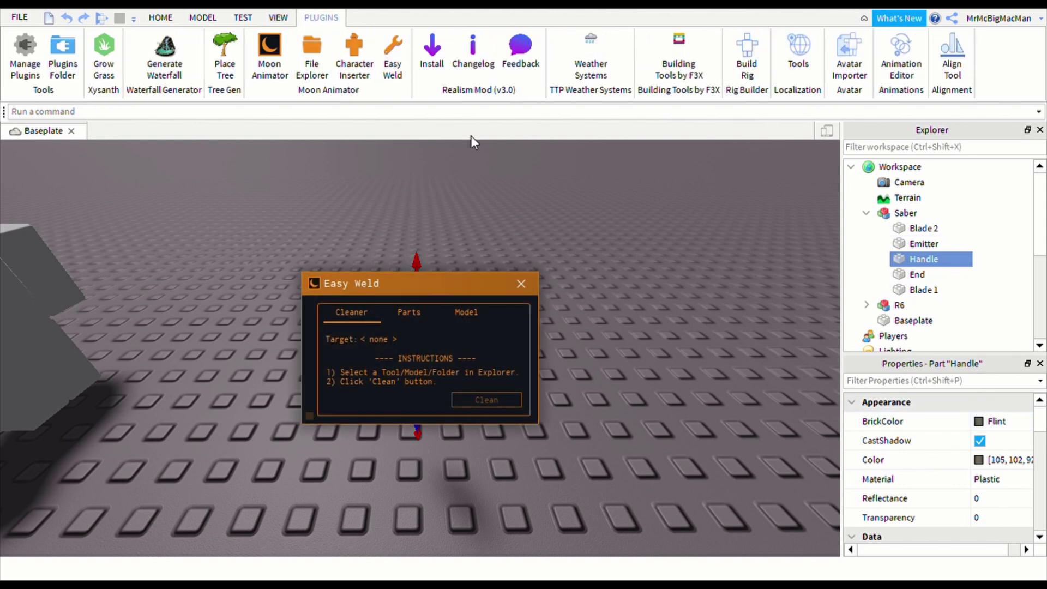
left_click(409, 313)
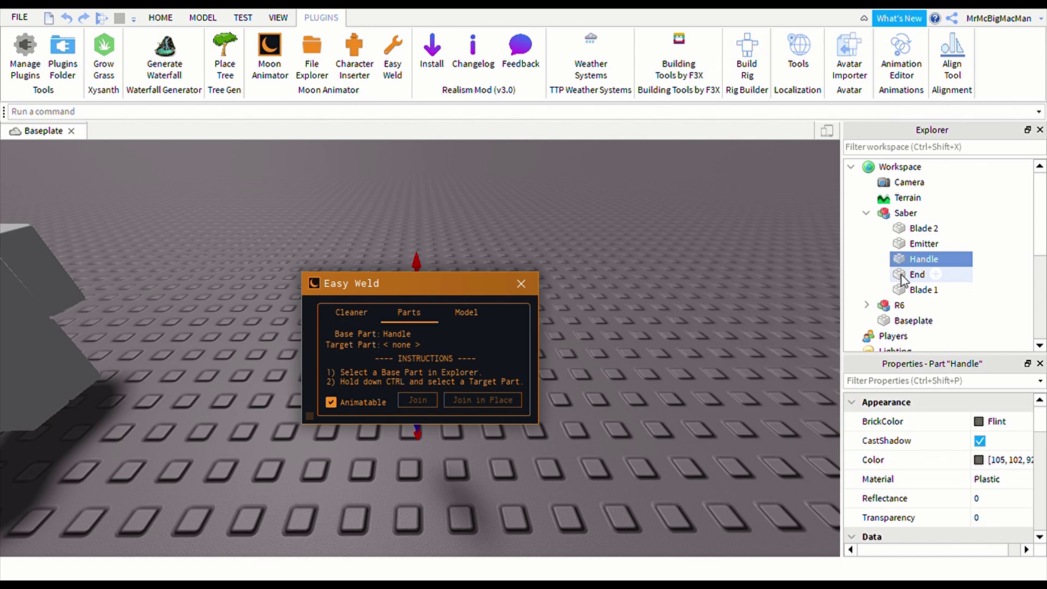
key("f")
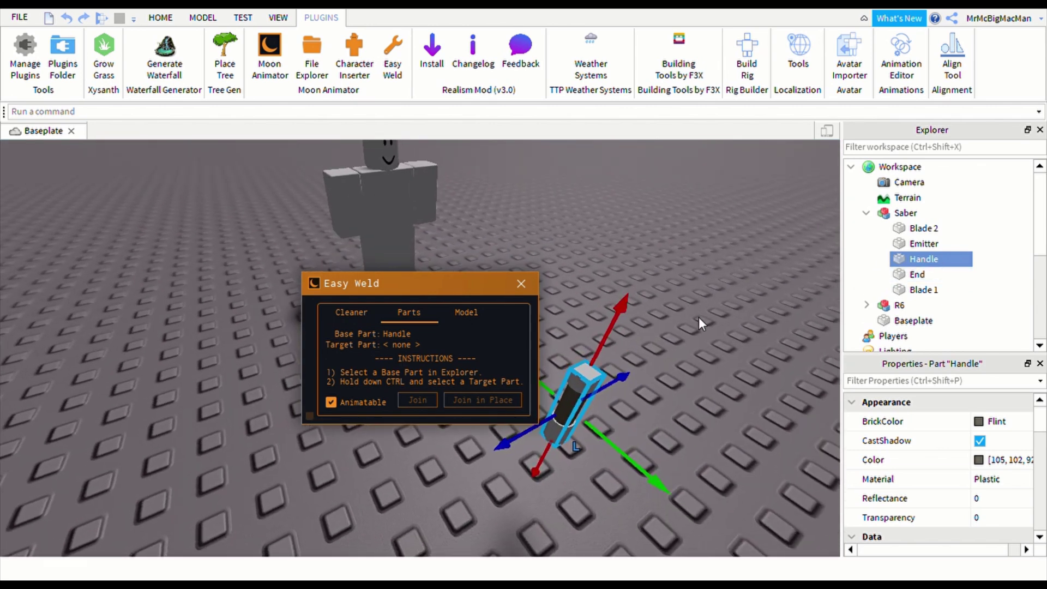
Step: Join End and Emitter to the Handle with animatable joints
left_click(915, 278, "ctrl")
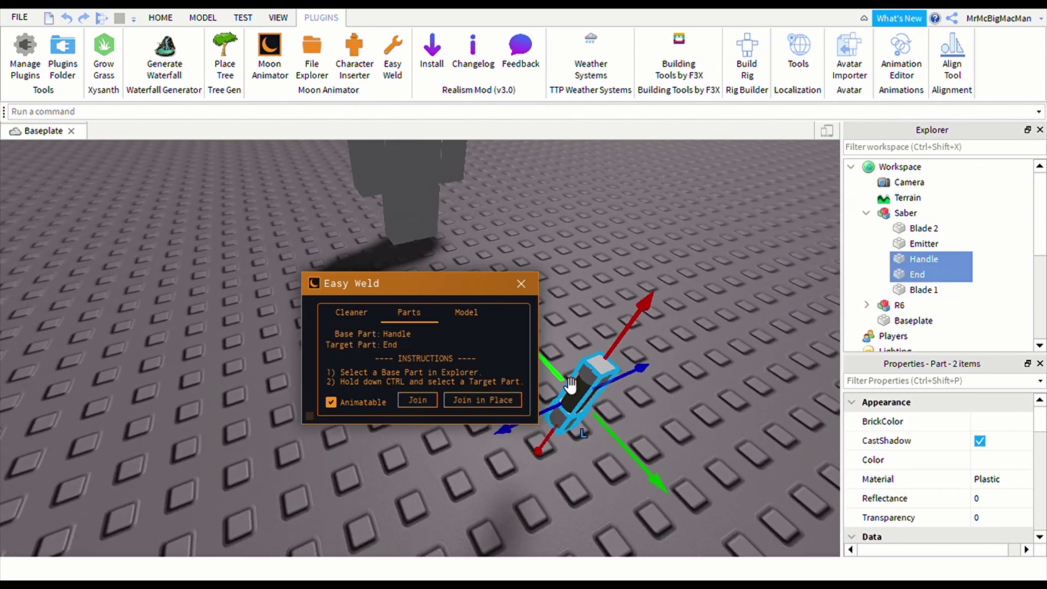
left_click(511, 400)
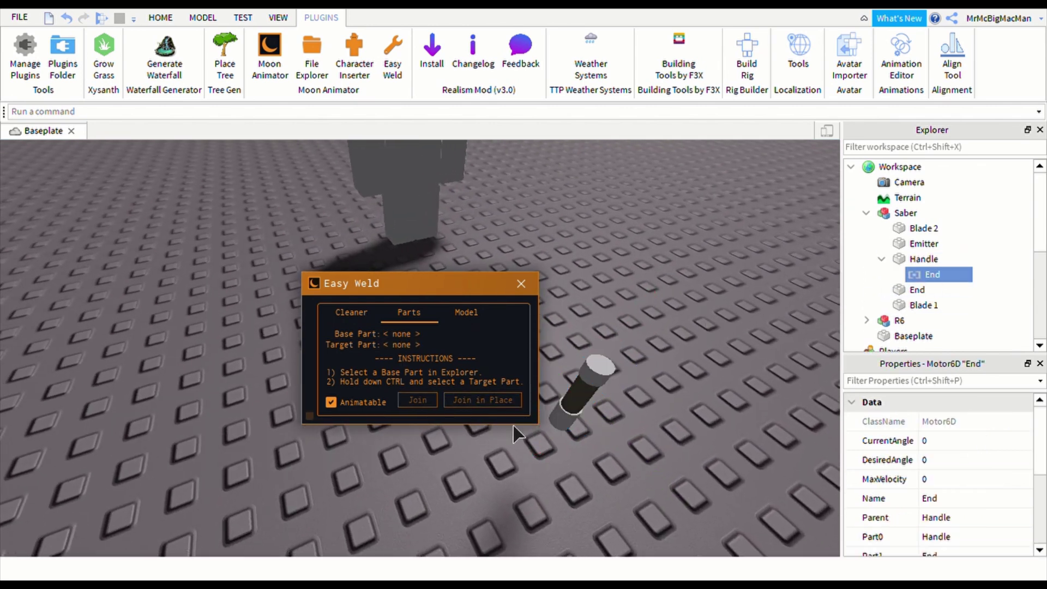
left_click(909, 245, "ctrl")
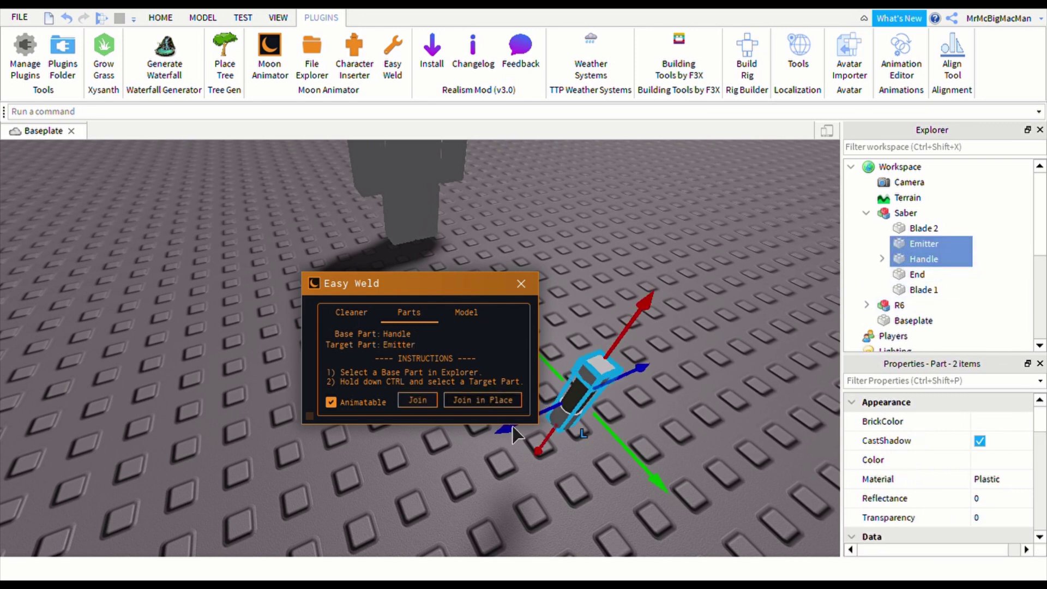
left_click(475, 403)
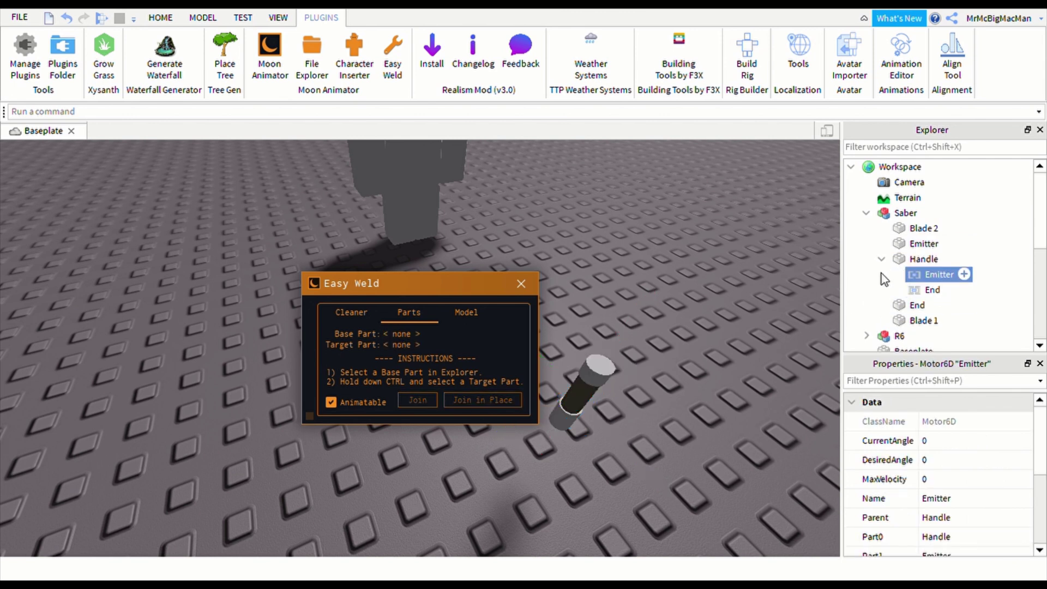
Step: Join Blade 1 to the Emitter, then make Blade 1 the base part
left_click(901, 251)
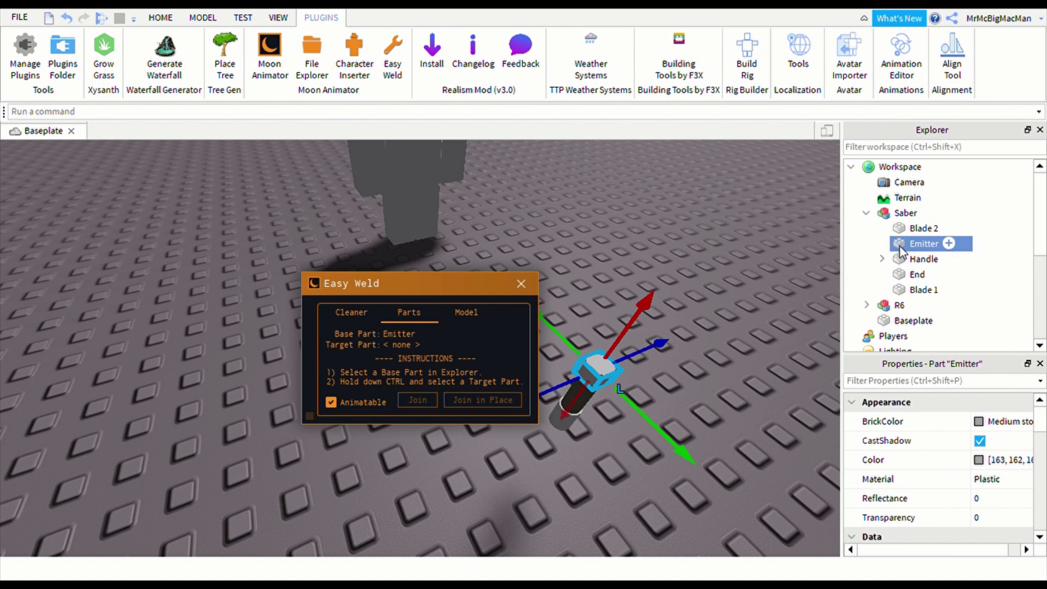
left_click(913, 295, "ctrl")
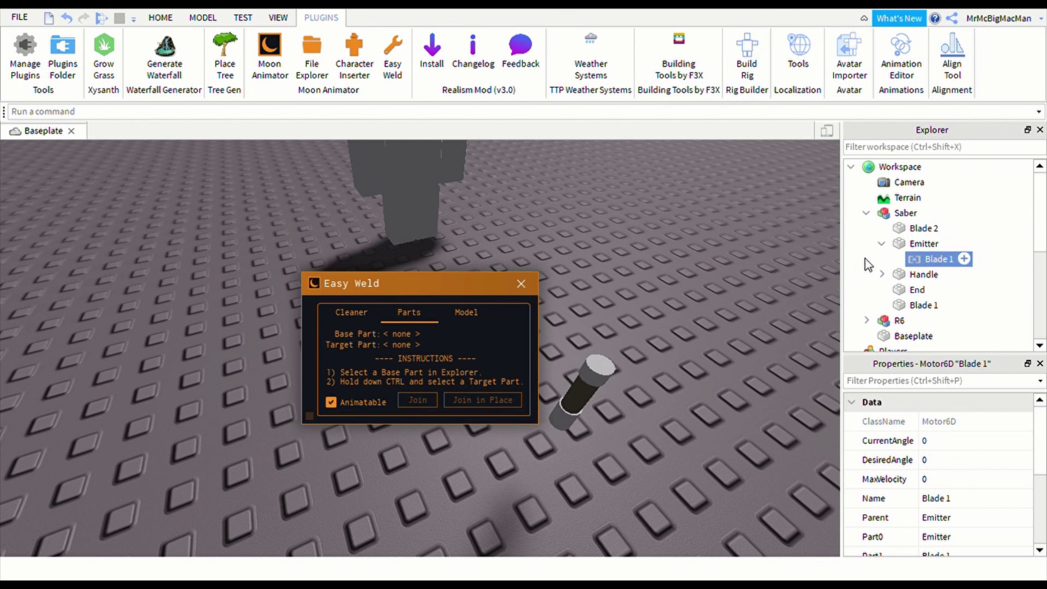
left_click(882, 243)
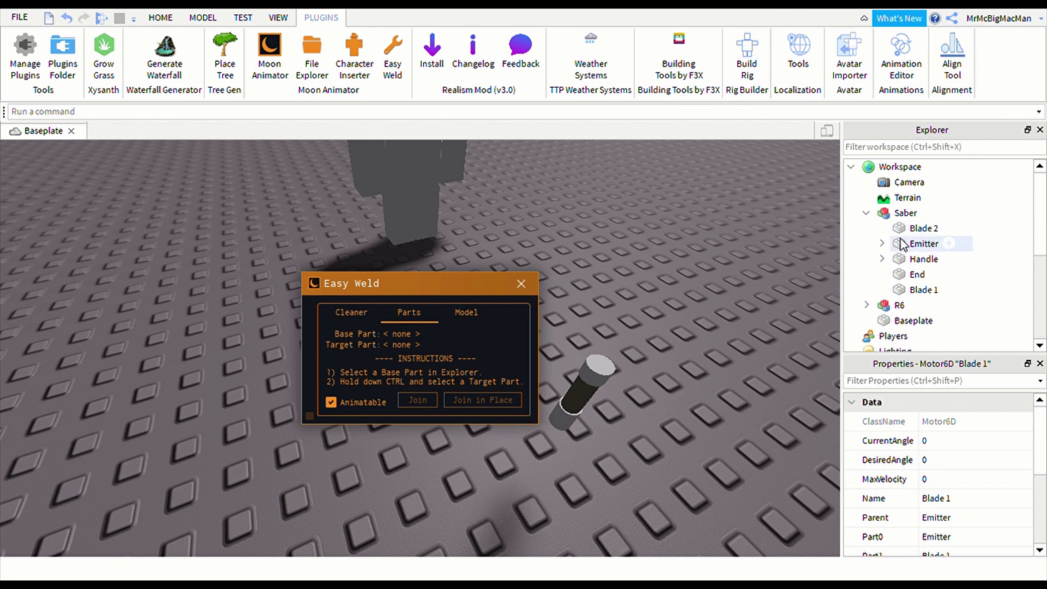
left_click(908, 290)
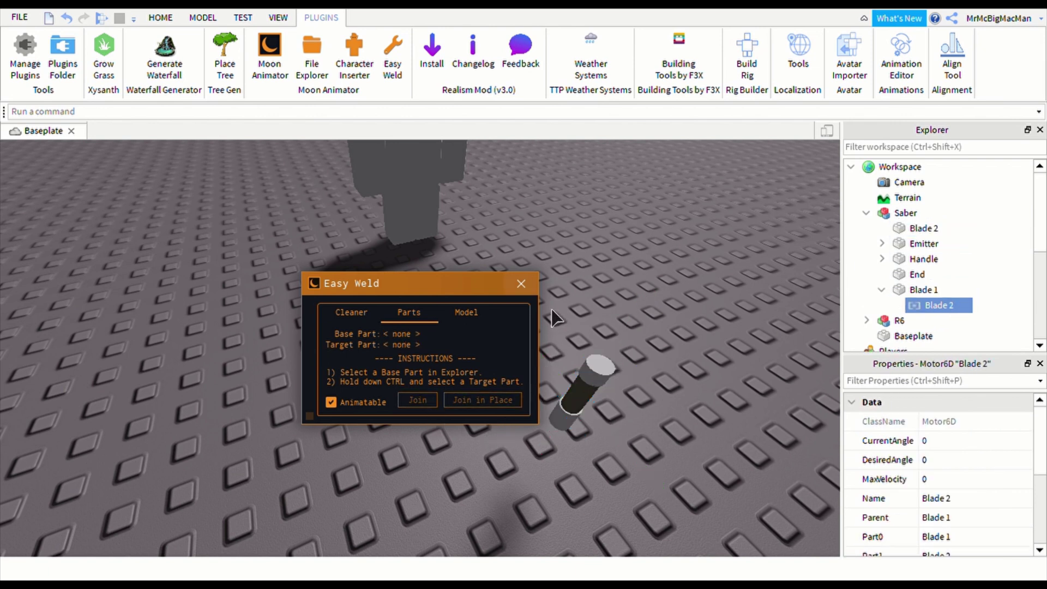
Step: Close Easy Weld, duplicate the Saber model and move the copy toward the character
left_click(521, 283)
left_click(596, 374)
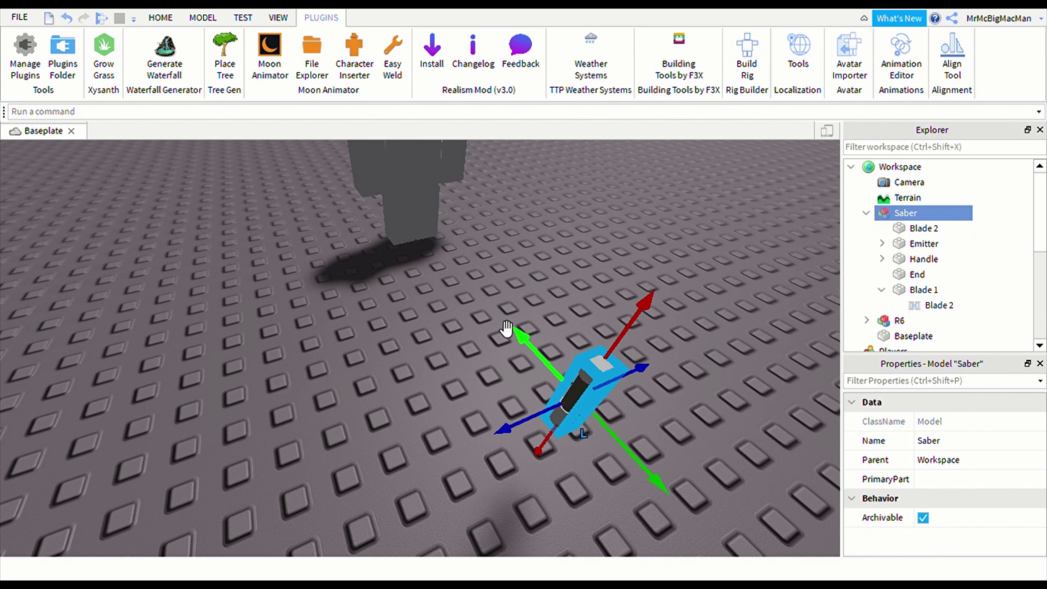
scroll(448, 262, "up", 3)
scroll(447, 261, "up", 2)
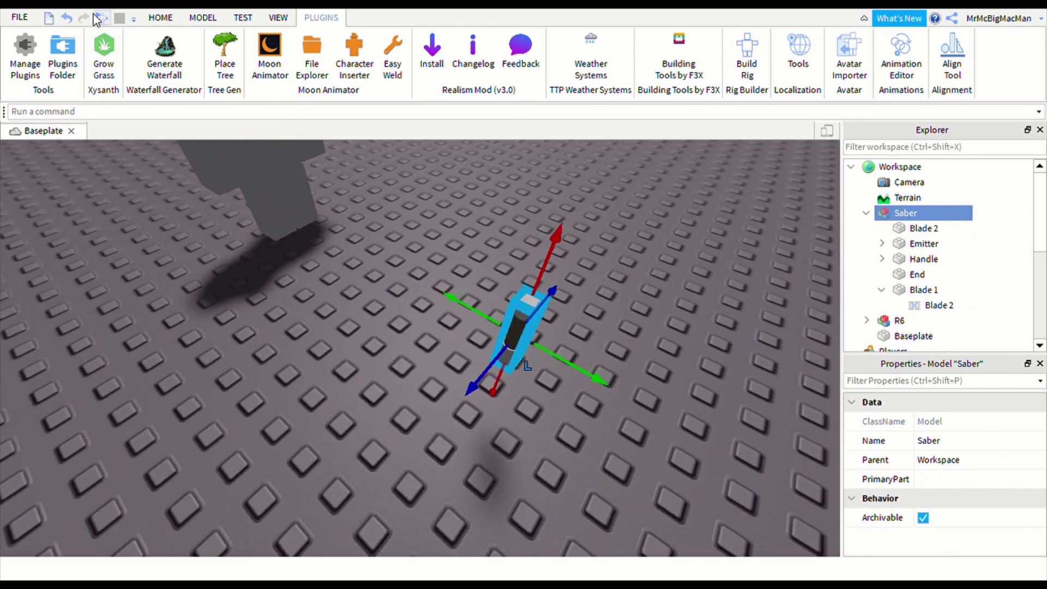
left_click(162, 17)
left_click(69, 76)
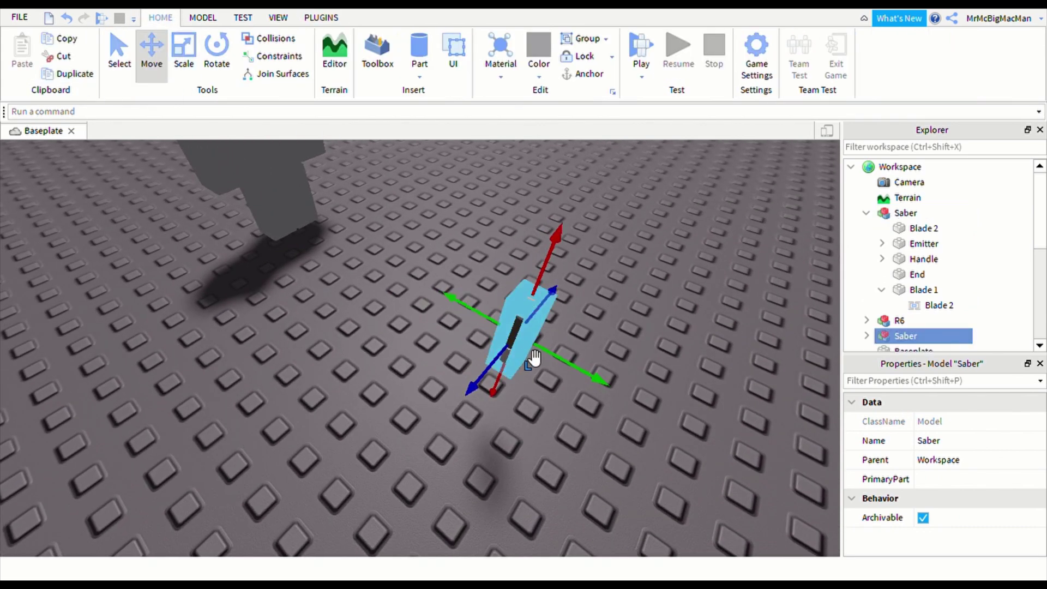
left_click_drag(532, 358, 396, 277)
scroll(394, 276, "up", 5)
scroll(395, 277, "down", 5)
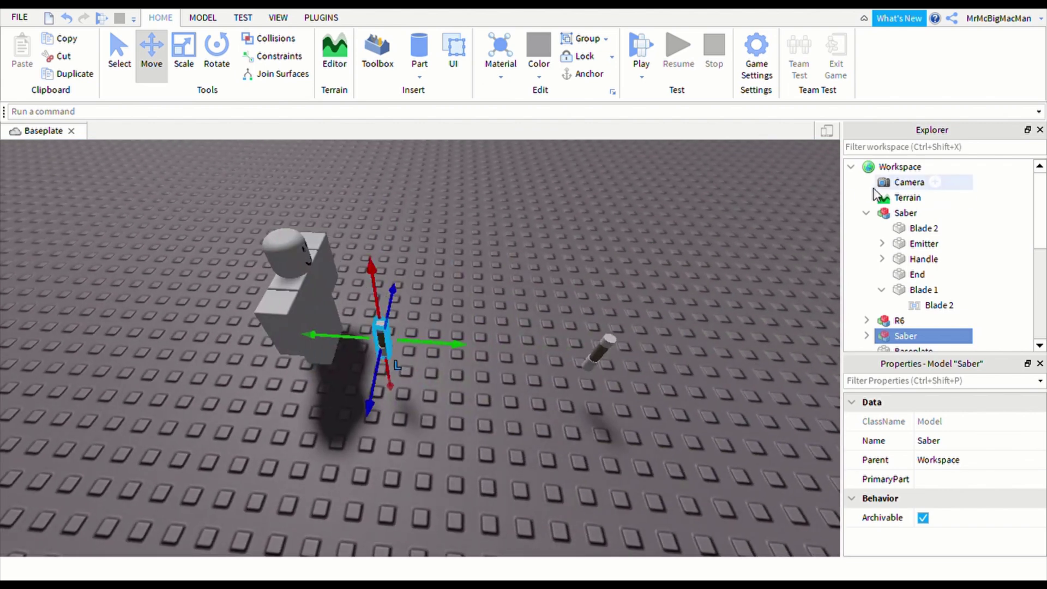
left_click(866, 212)
left_click(867, 213)
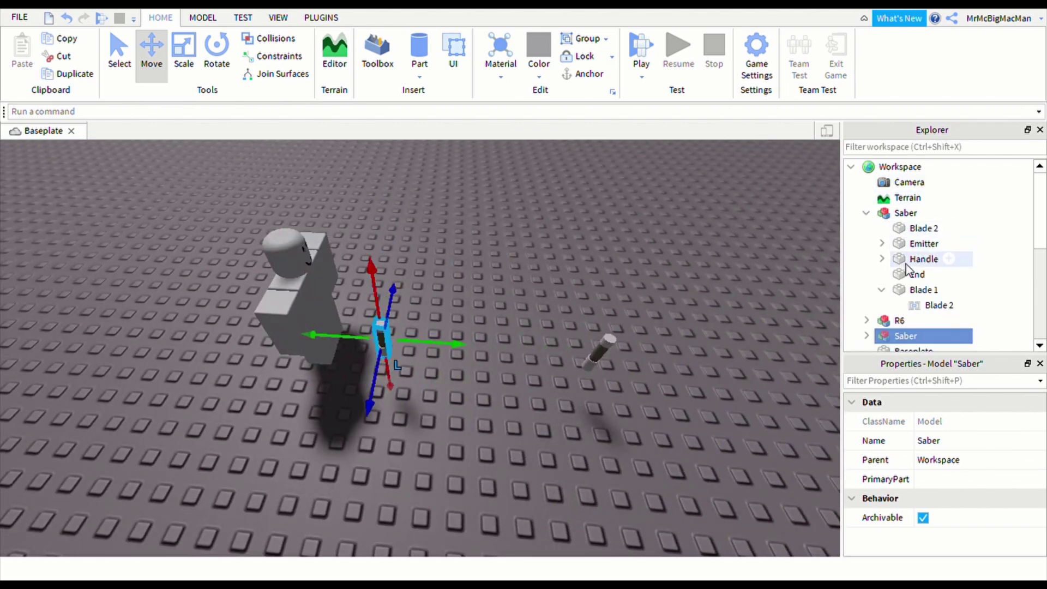
left_click(866, 213)
scroll(451, 336, "up", 5)
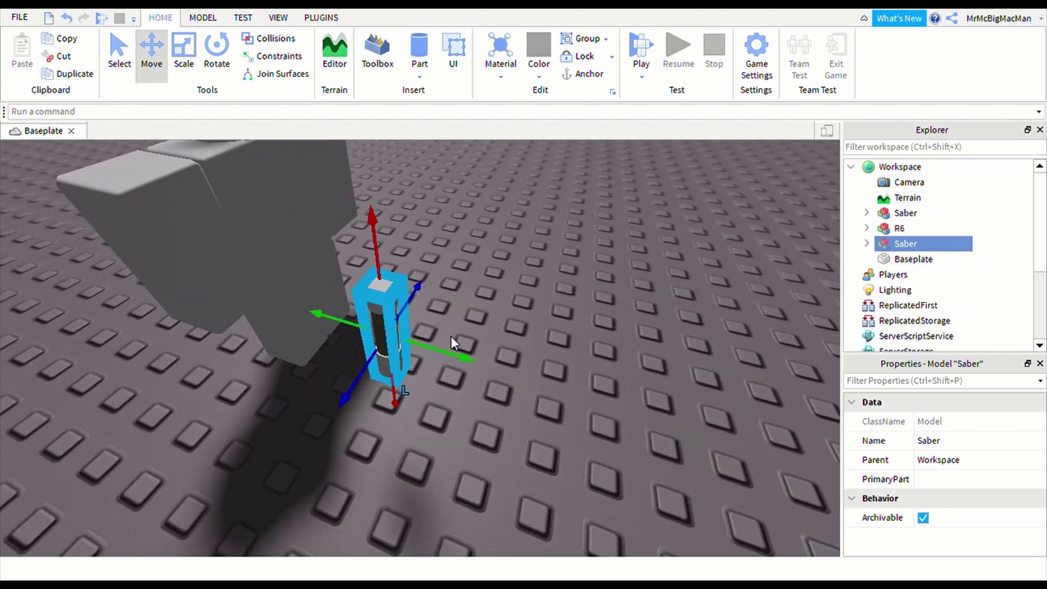
scroll(450, 336, "down", 4)
Step: Rotate the saber copy into a grip and lower it into the right hand
mouse_move(432, 328)
right_mouse_down()
mouse_move(320, 321)
mouse_move(327, 330)
right_mouse_up()
scroll(320, 322, "up", 4)
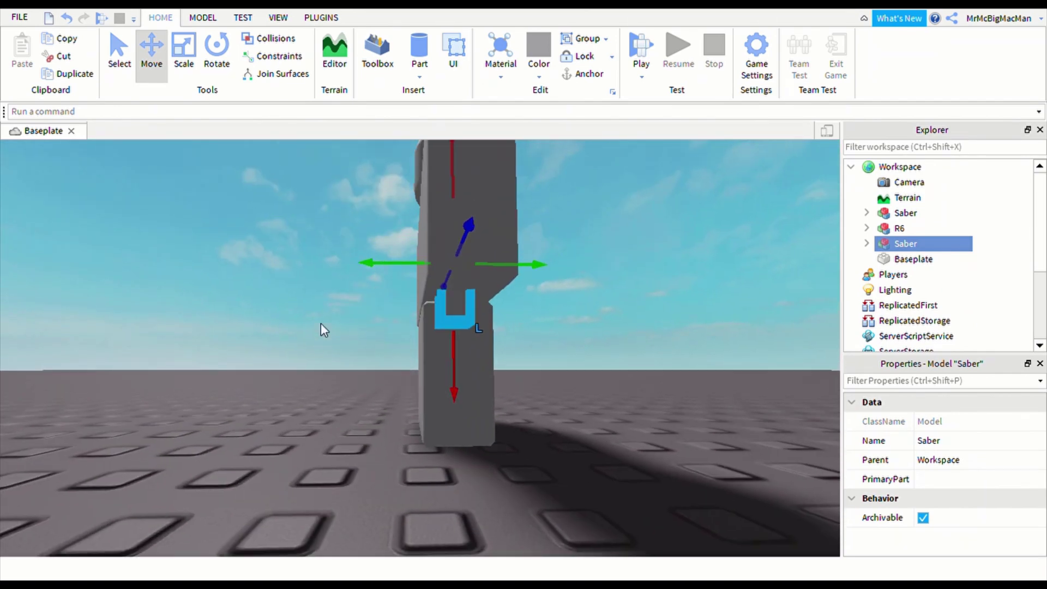
scroll(428, 306, "up", 2)
scroll(440, 297, "up", 2)
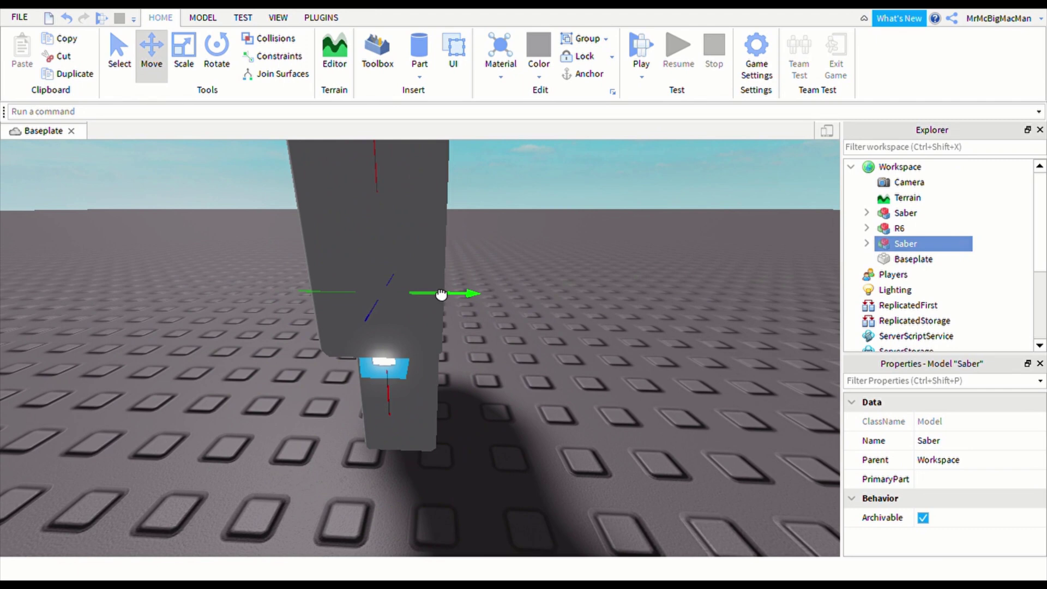
scroll(467, 296, "down", 2)
scroll(411, 227, "up", 1)
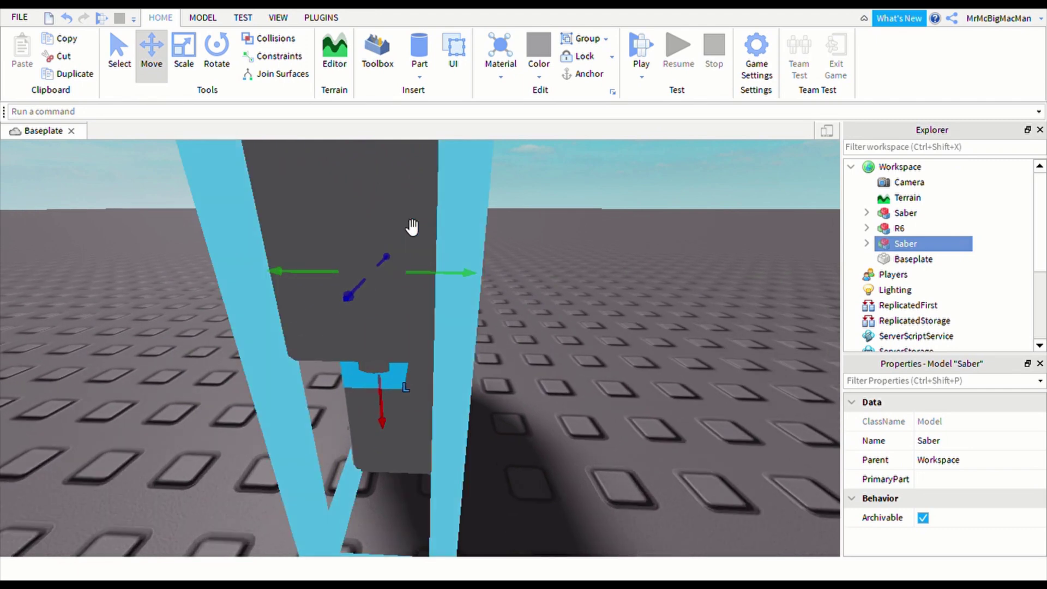
scroll(411, 227, "down", 2)
scroll(462, 347, "down", 2)
key("ctrl+4")
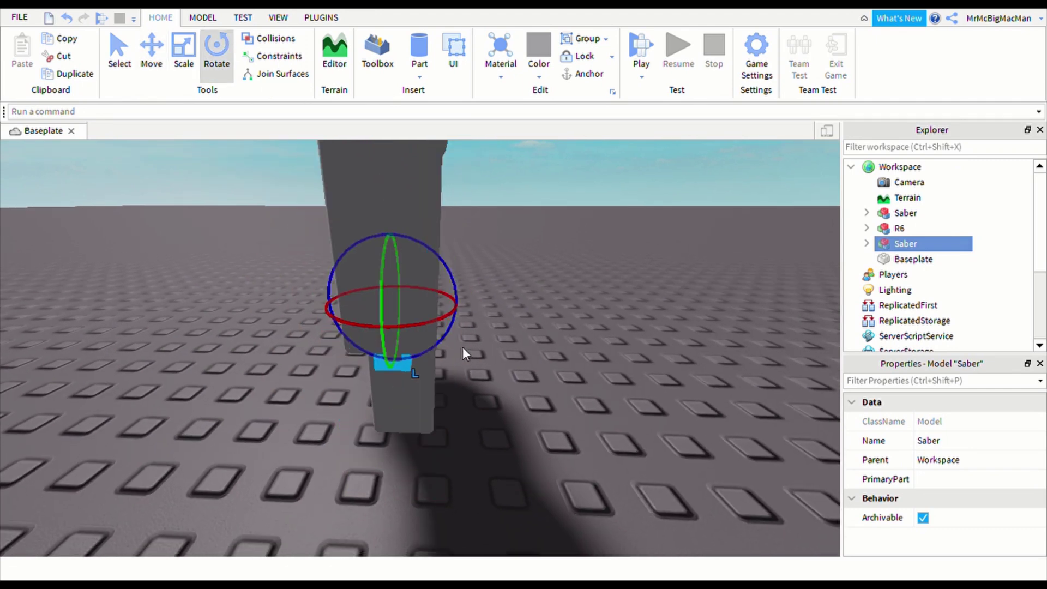
mouse_move(462, 348)
right_mouse_down()
mouse_move(465, 356)
mouse_move(451, 334)
right_mouse_up()
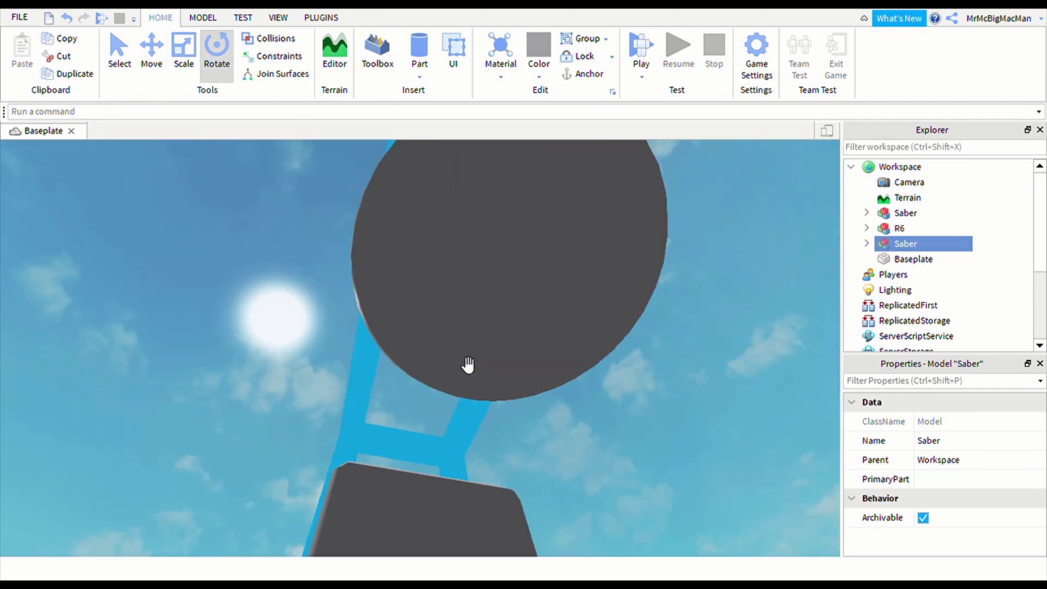
scroll(466, 359, "down", 3)
scroll(462, 347, "up", 2)
scroll(456, 336, "up", 1)
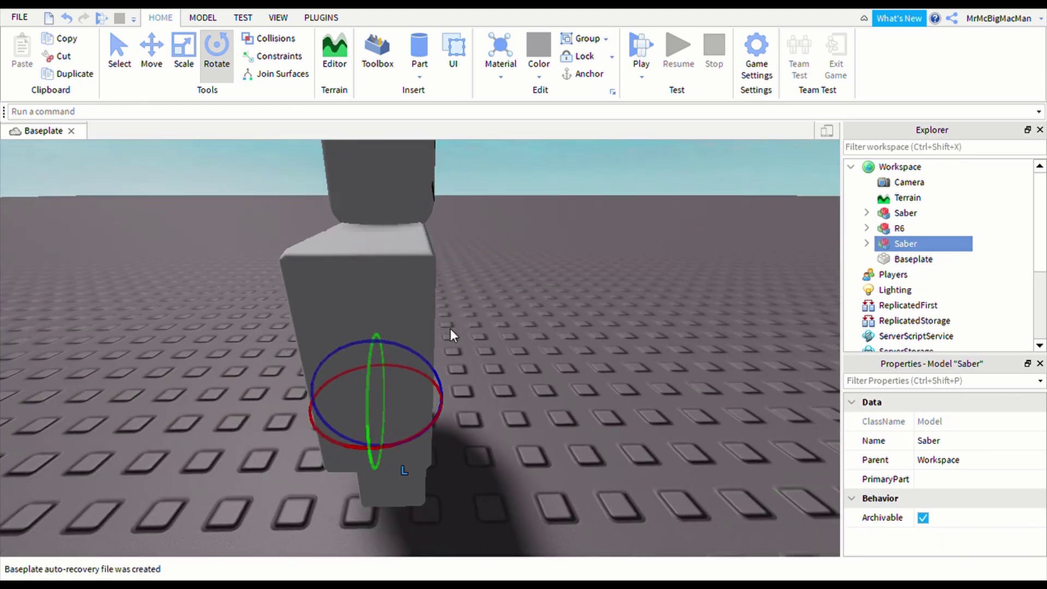
left_click_drag(393, 343, 428, 368)
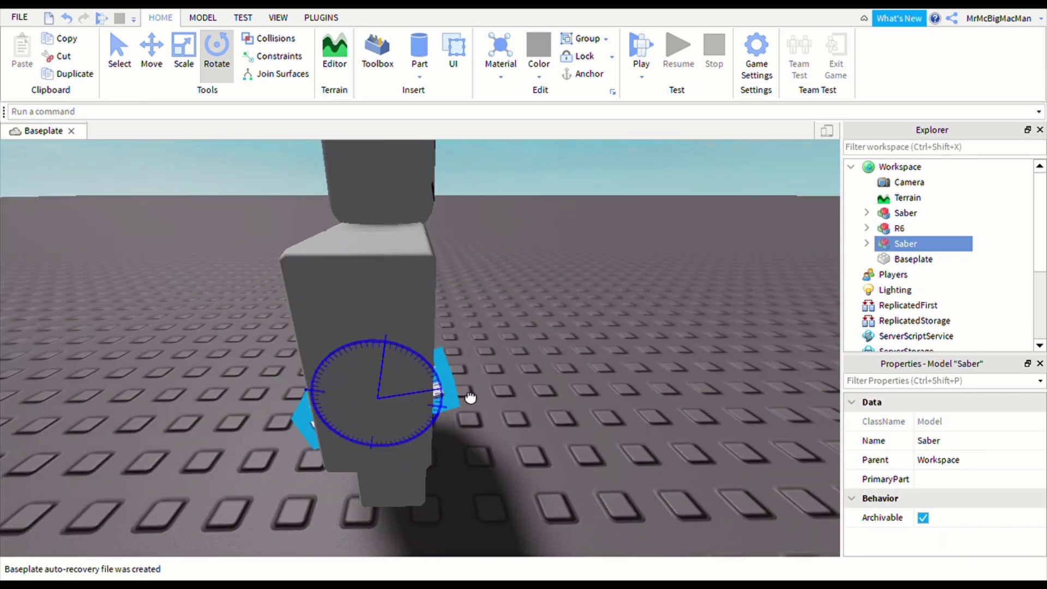
left_click_drag(483, 420, 487, 417)
right_click_drag(487, 418, 487, 419)
scroll(487, 419, "down", 2)
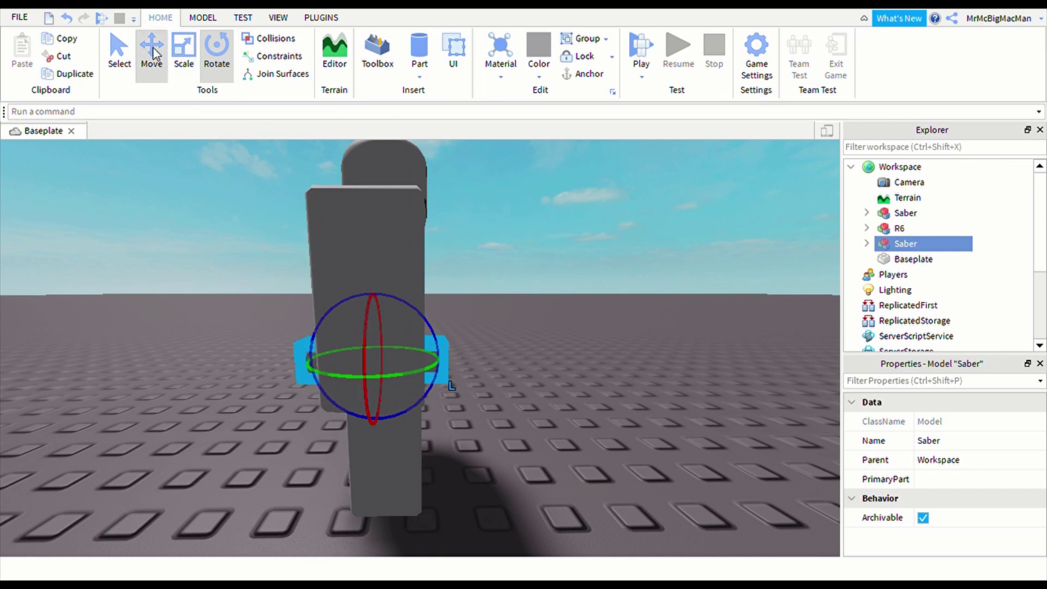
left_click(152, 53)
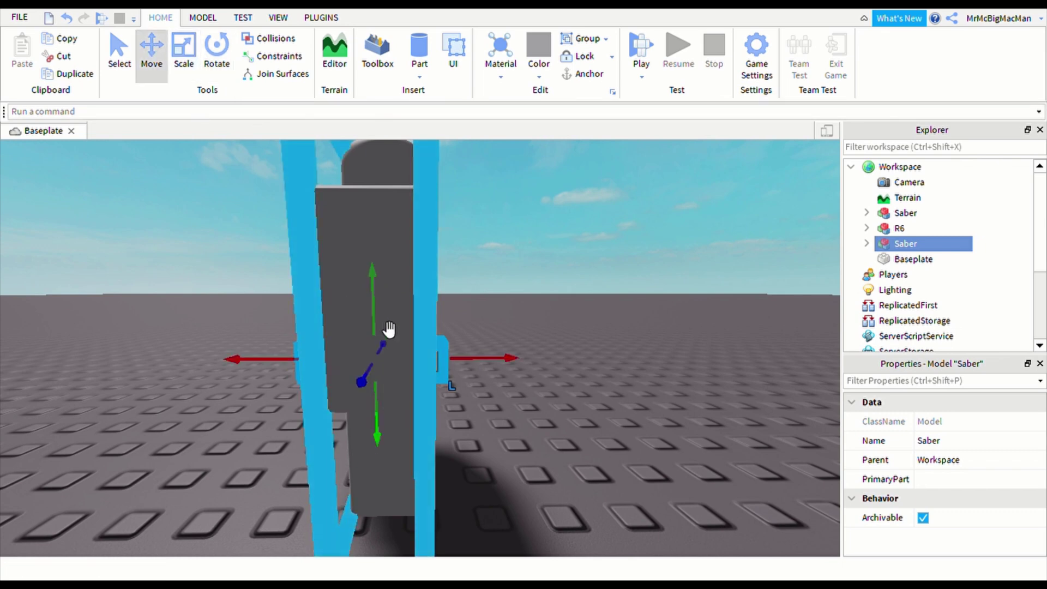
left_click_drag(386, 332, 378, 360)
mouse_move(486, 414)
right_mouse_down()
mouse_move(505, 430)
mouse_move(461, 486)
mouse_move(577, 503)
right_mouse_up()
scroll(499, 422, "down", 3)
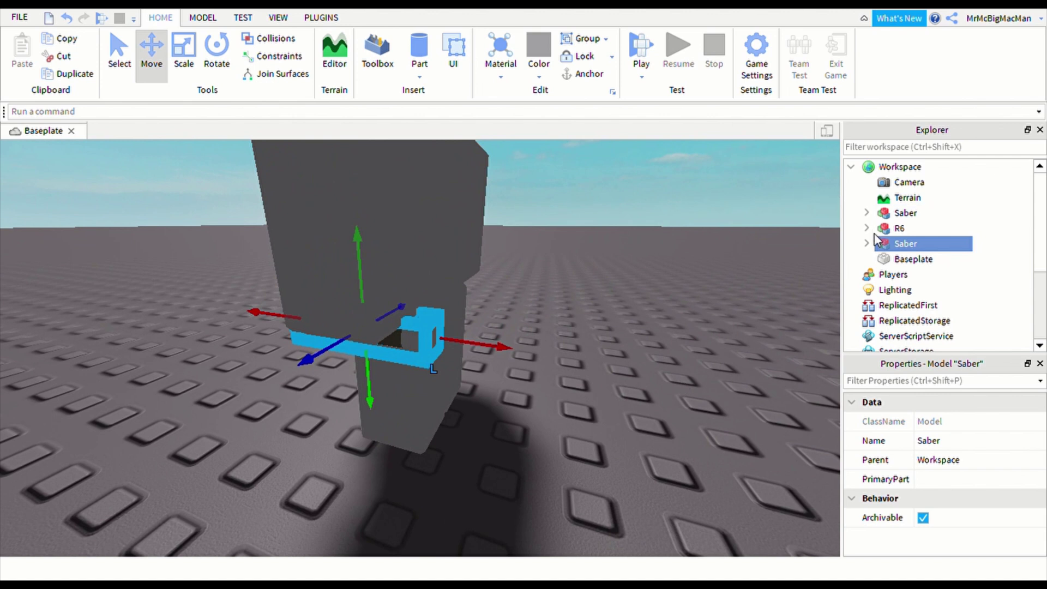
Step: Drag the saber copy into R6, then under its Right Arm, and frame the arm
left_click(865, 243)
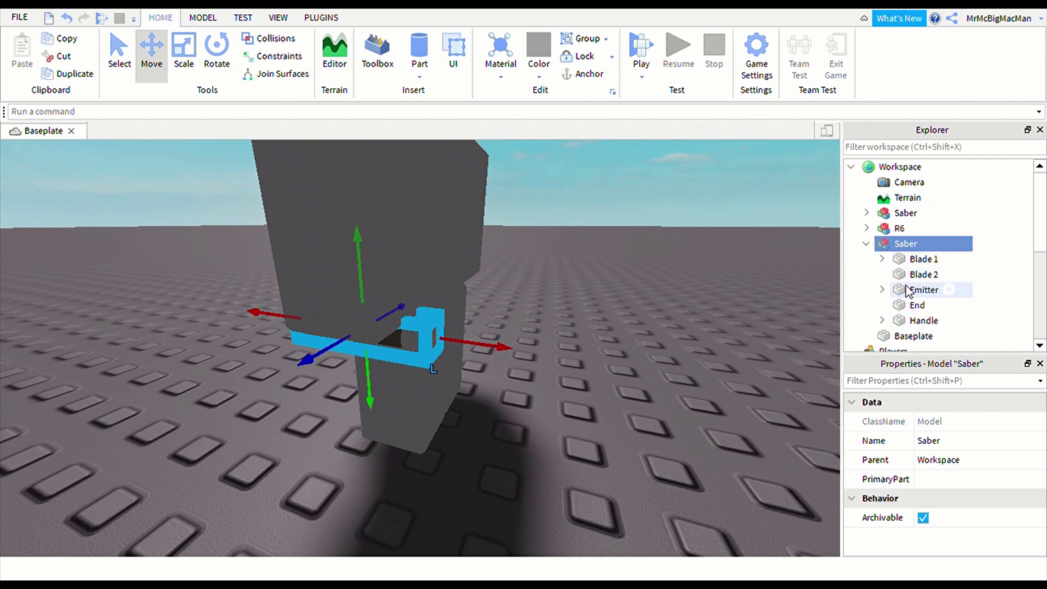
left_click(916, 320)
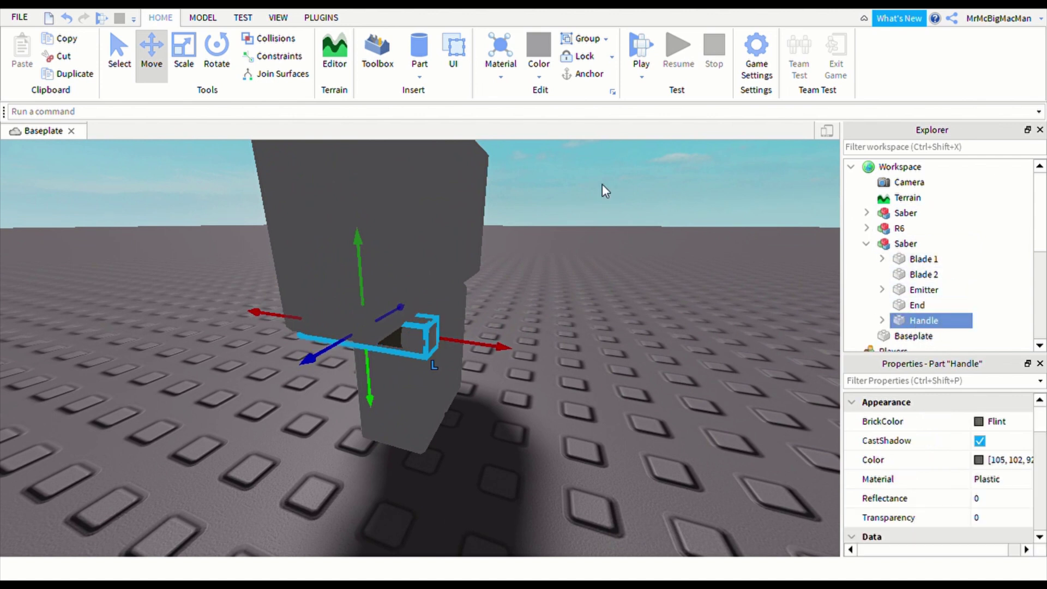
left_click(321, 18)
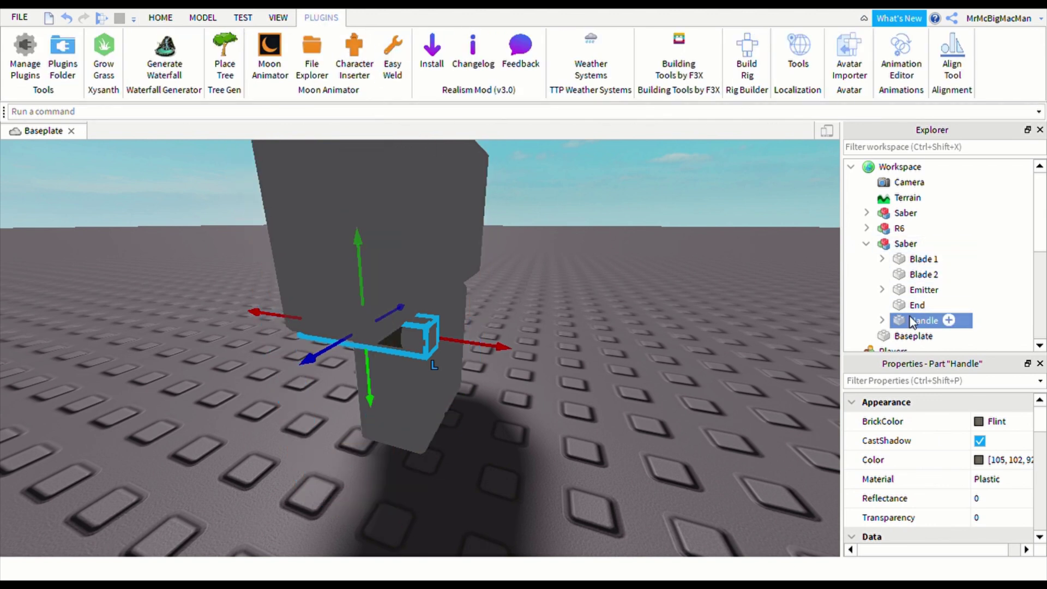
left_click_drag(898, 245, 916, 288)
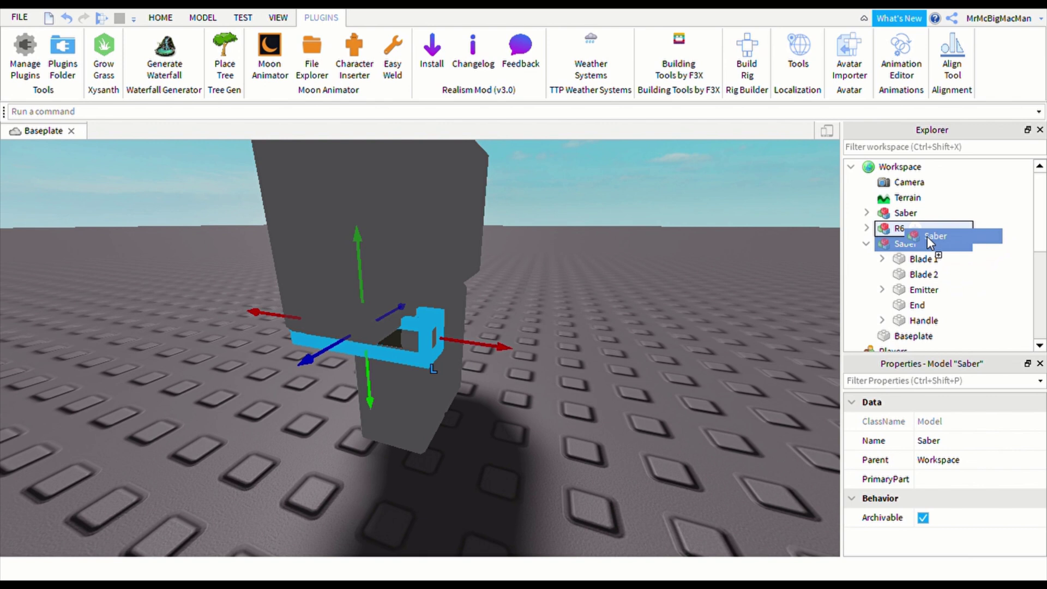
left_click_drag(927, 236, 888, 228)
scroll(913, 249, "down", 3)
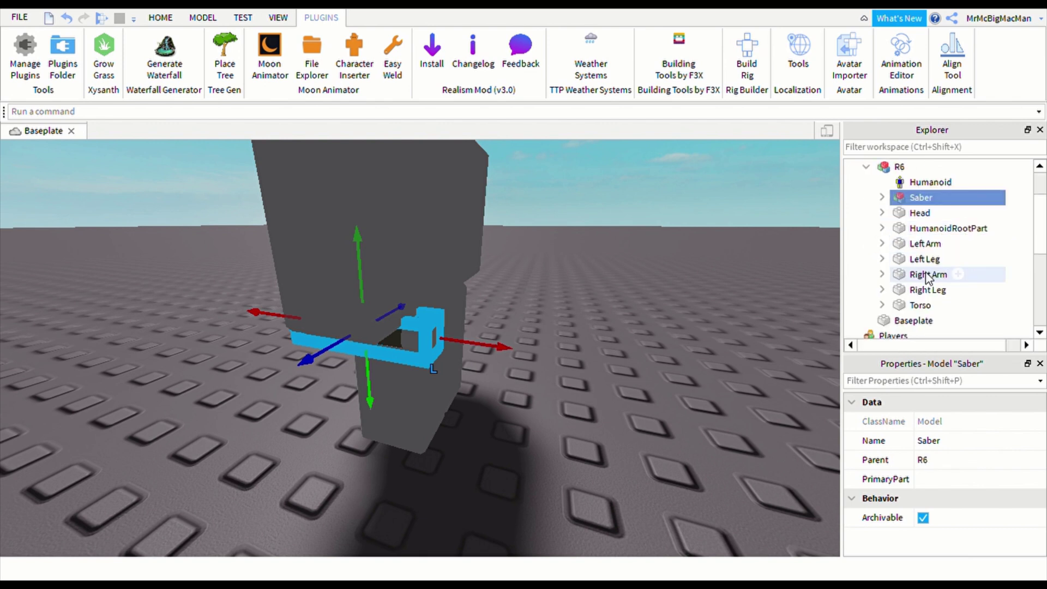
mouse_move(912, 195)
left_mouse_down()
mouse_move(948, 260)
mouse_move(940, 276)
left_mouse_up()
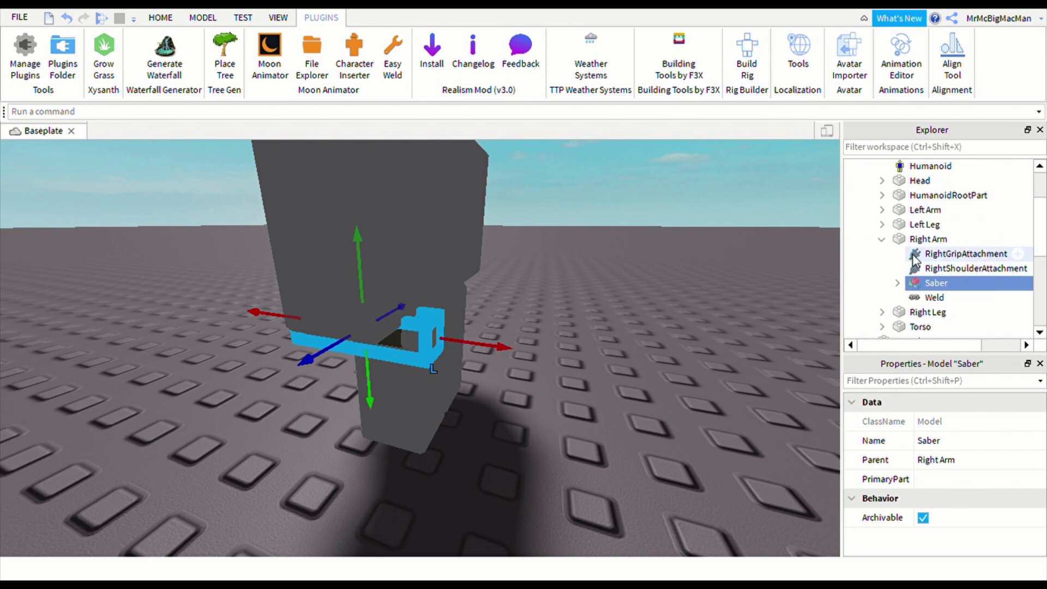
left_click(912, 239)
key("f")
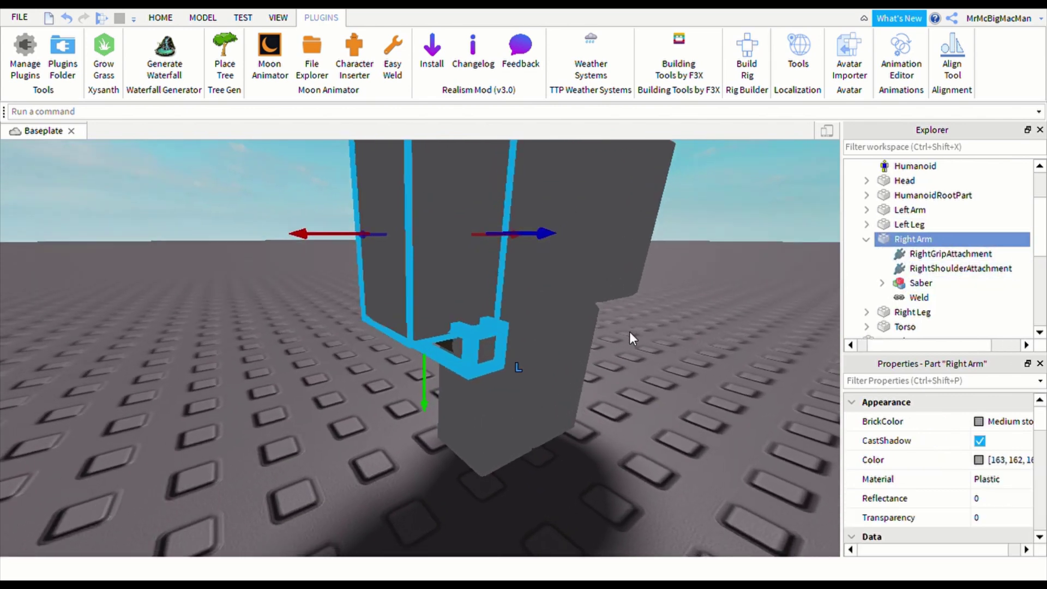
Step: Join the Right Arm to the saber's Handle in place with Easy Weld
left_click(392, 51)
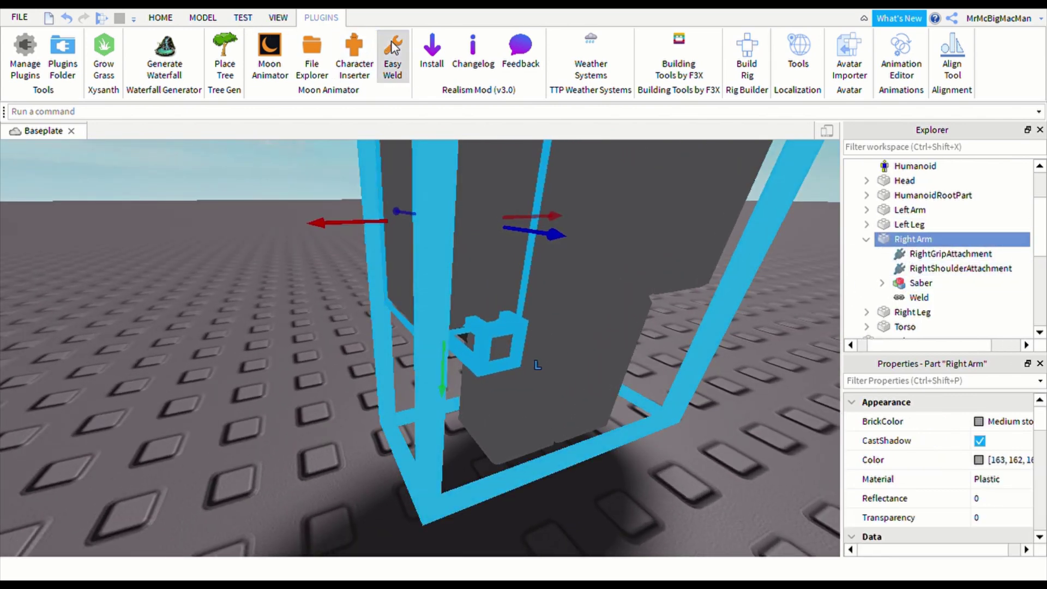
left_click(882, 283)
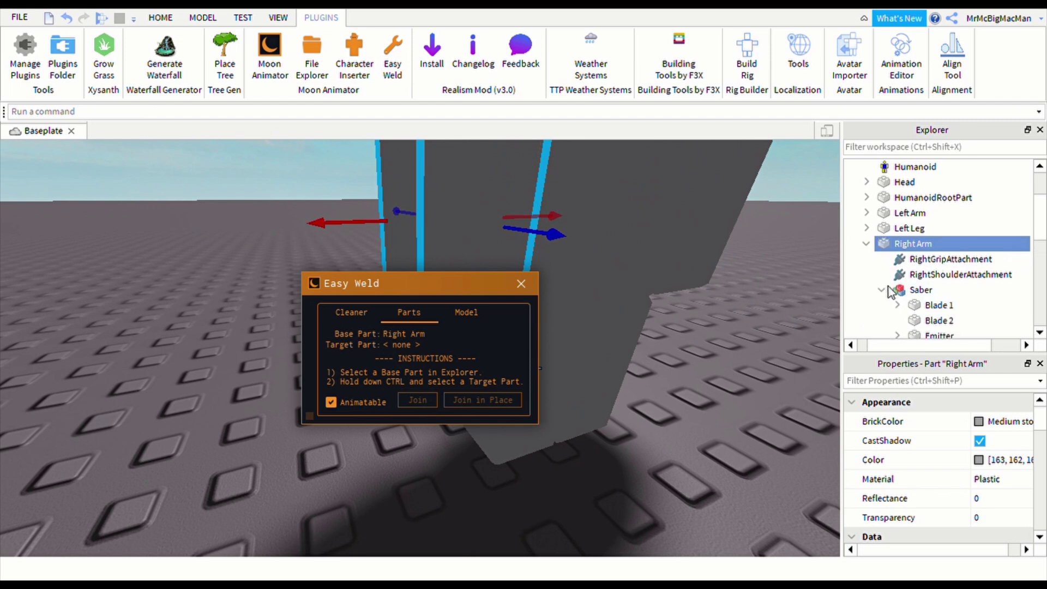
scroll(895, 290, "down", 3)
left_click(925, 197, "ctrl")
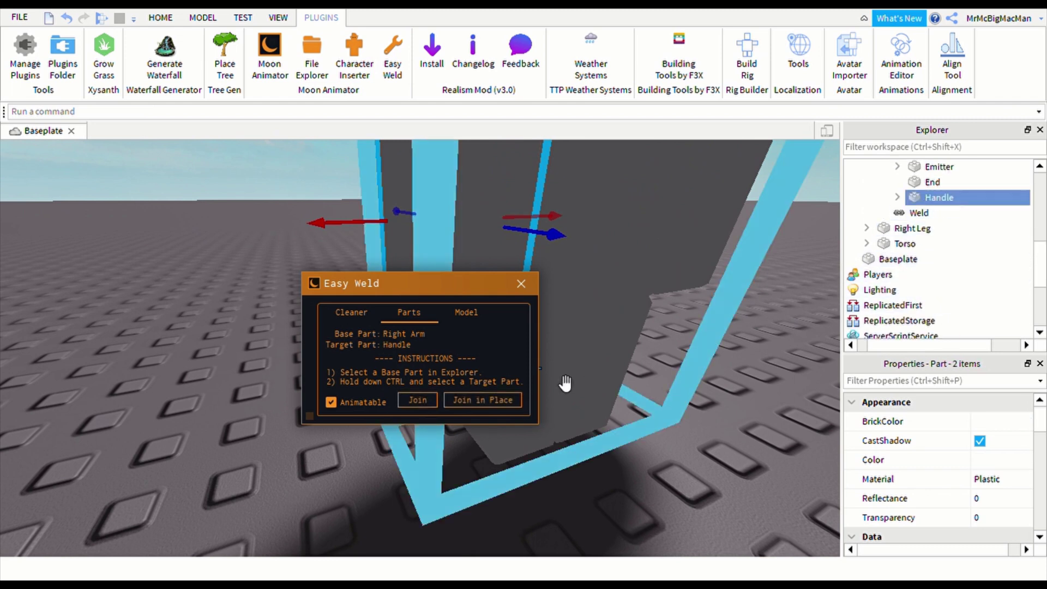
left_click(507, 399)
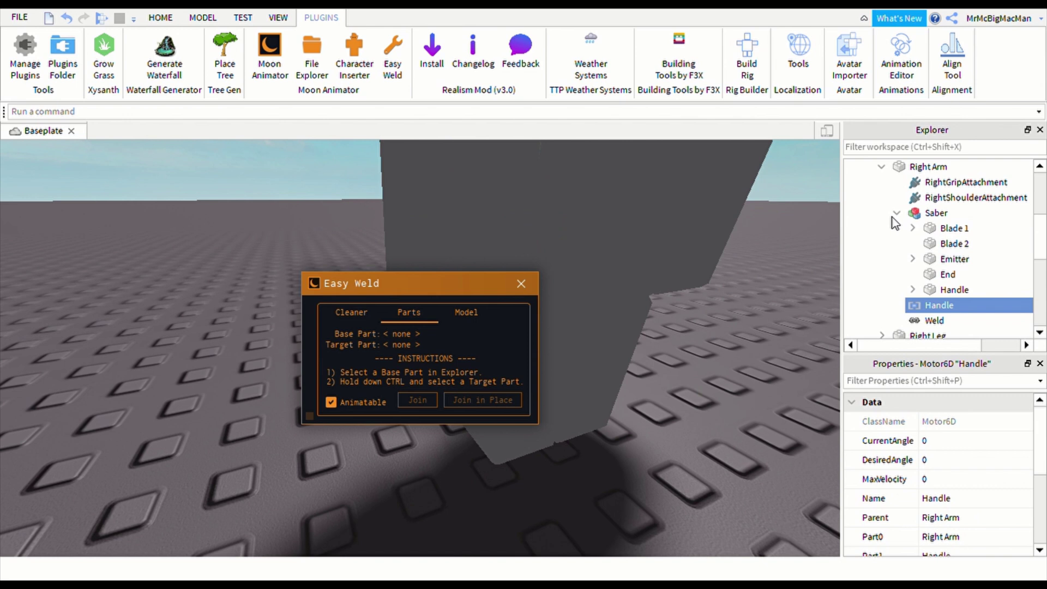
Step: Collapse the Explorer tree, close the weld dialog and zoom out to the whole character
left_click(924, 213)
left_click(866, 213)
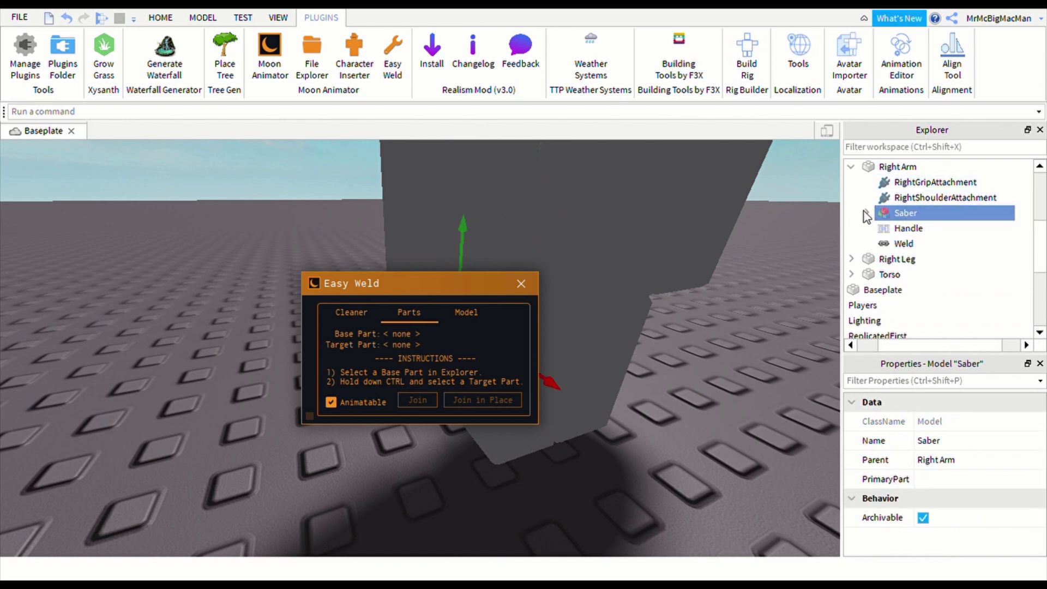
left_click(851, 169)
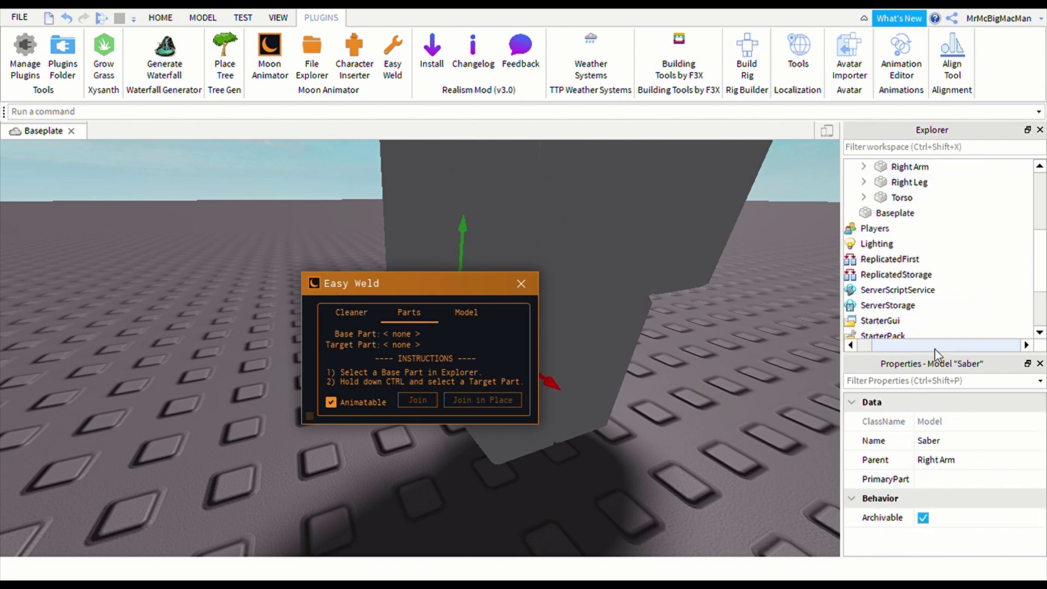
scroll(900, 278, "up", 3)
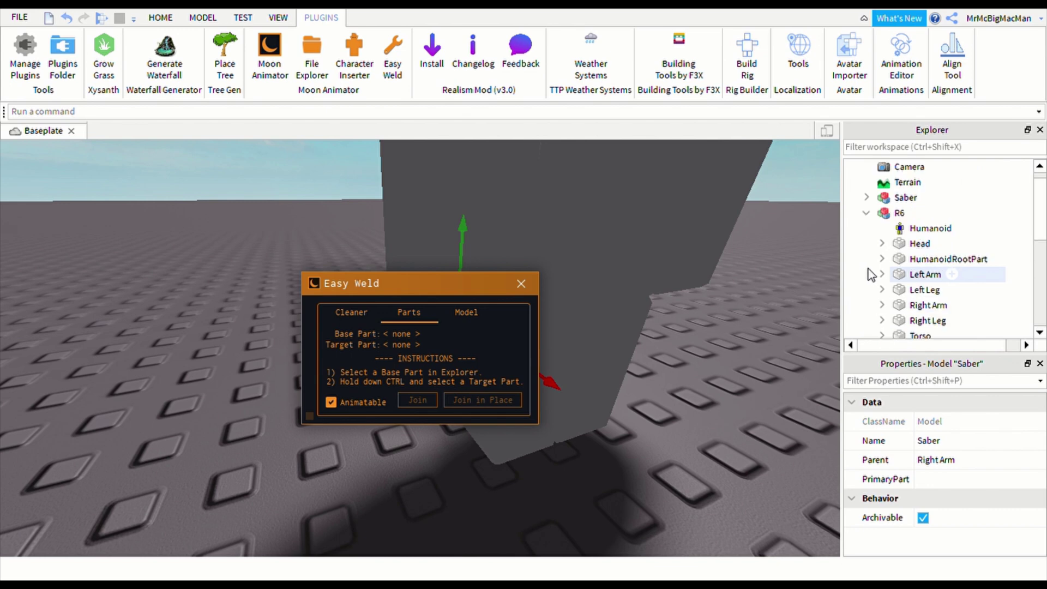
left_click(865, 213)
left_click(520, 283)
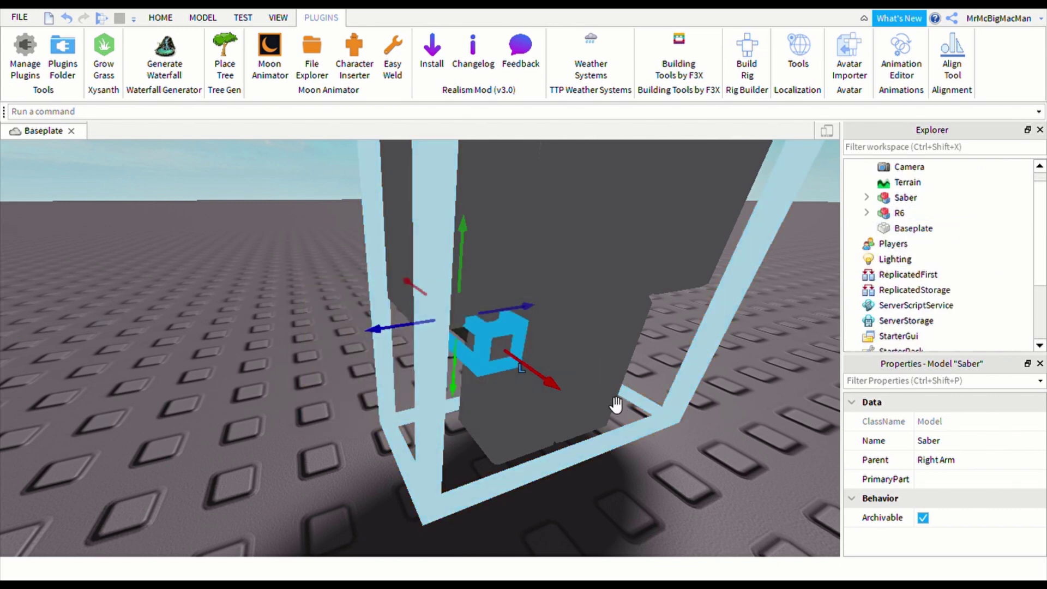
scroll(615, 404, "down", 5)
left_click(676, 352)
right_click_drag(695, 358, 391, 165)
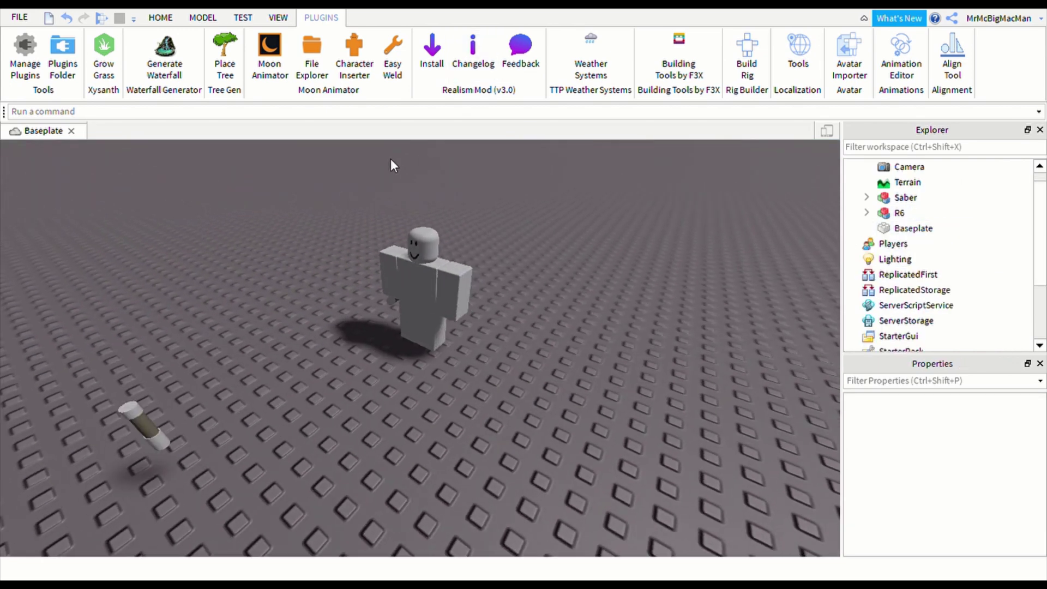
Step: Create and confirm a new animation in Moon Animator
left_click(270, 50)
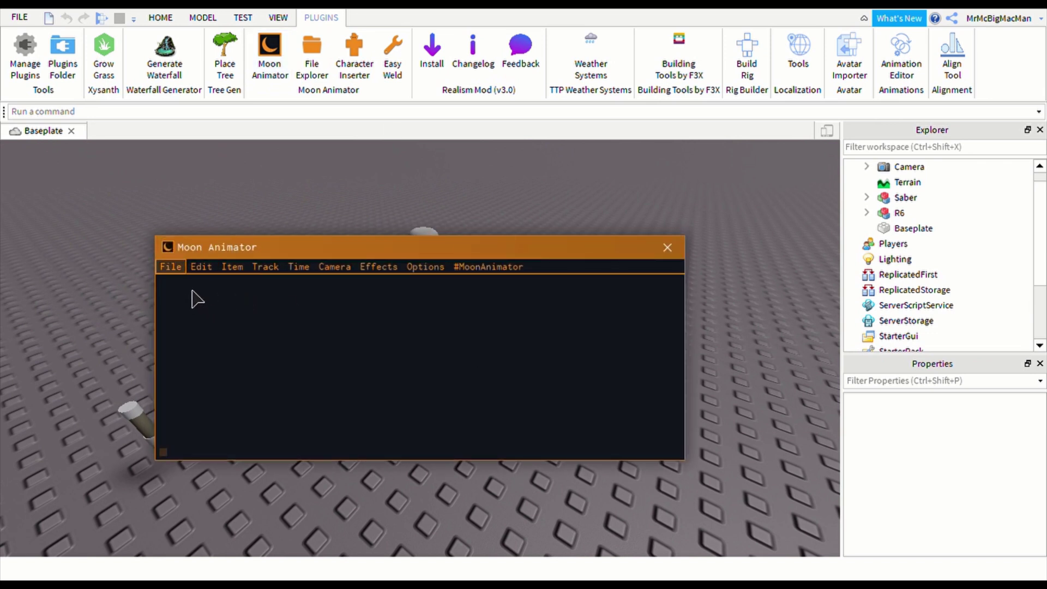
left_click(171, 267)
left_click(196, 300)
type("hsbguhbegrd")
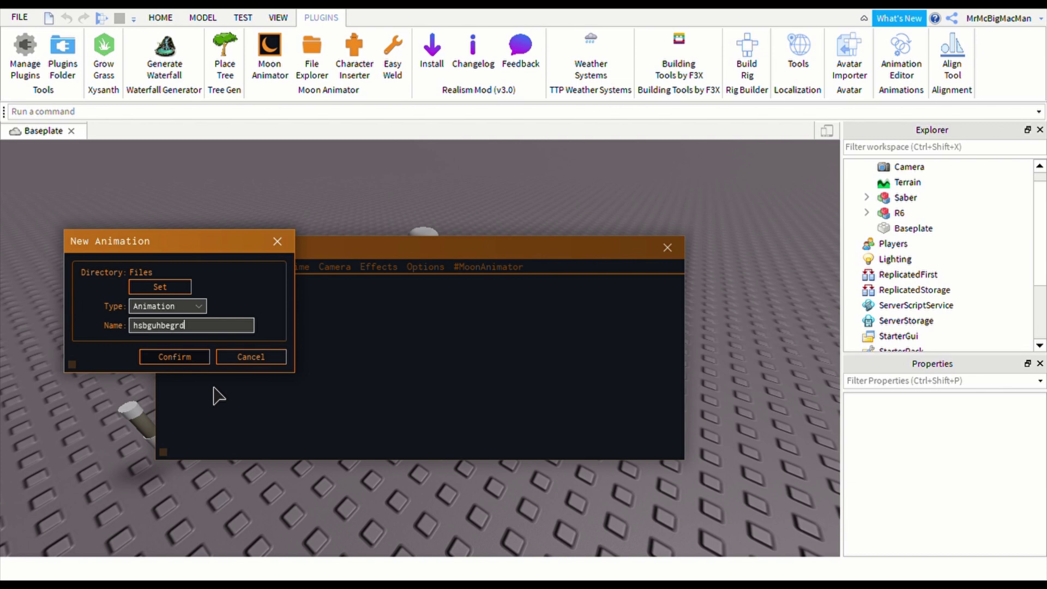
key("Return")
Step: Add the R6 rig as an animation item and move the window to the lower-left
left_click(196, 329)
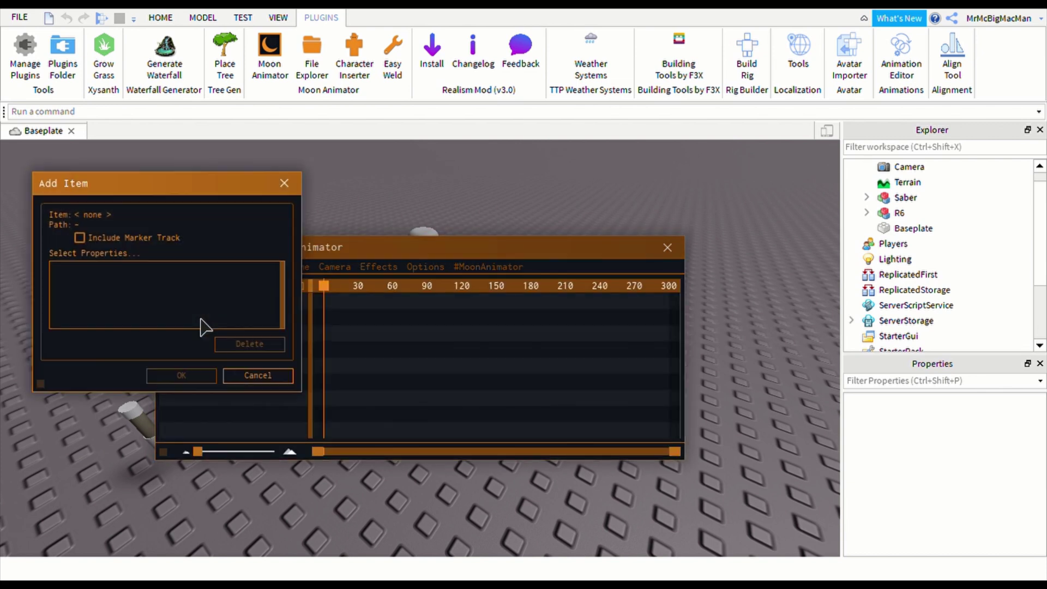
left_click(899, 212)
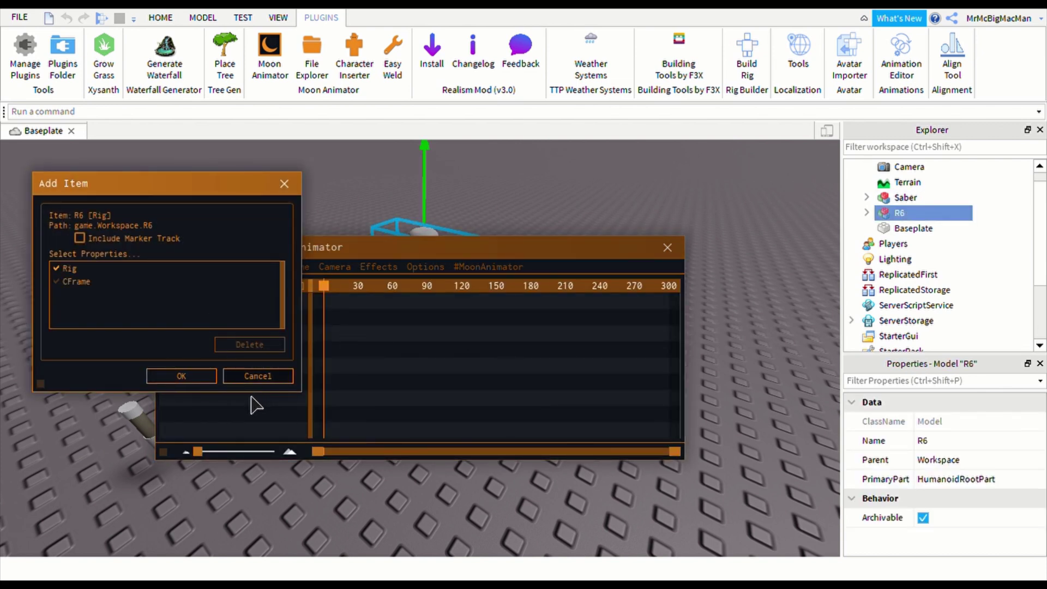
left_click(181, 375)
right_click_drag(517, 243, 521, 282)
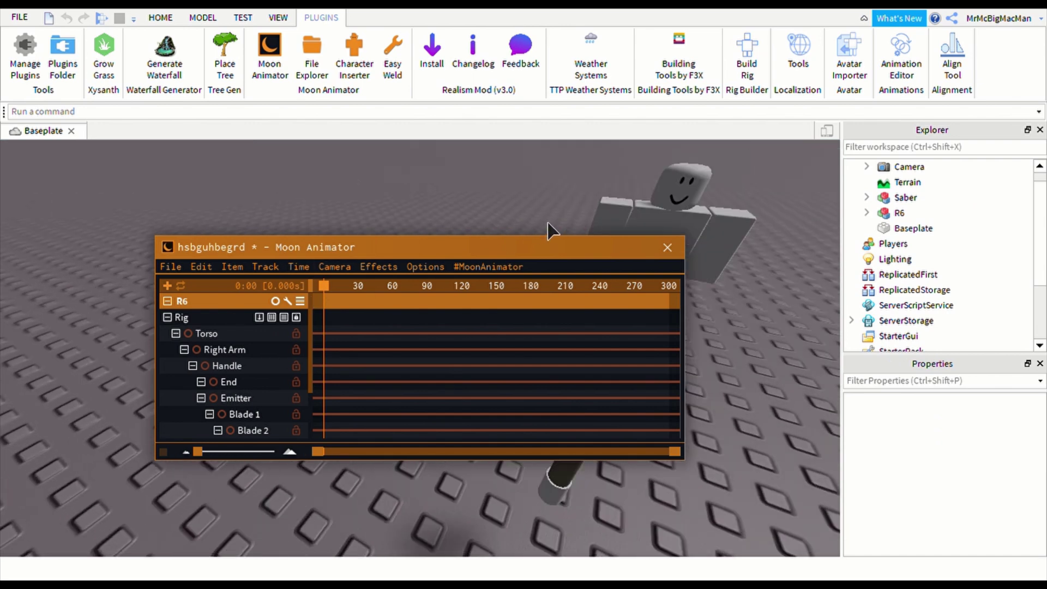
mouse_move(521, 246)
left_mouse_down()
mouse_move(375, 341)
mouse_move(354, 369)
left_mouse_up()
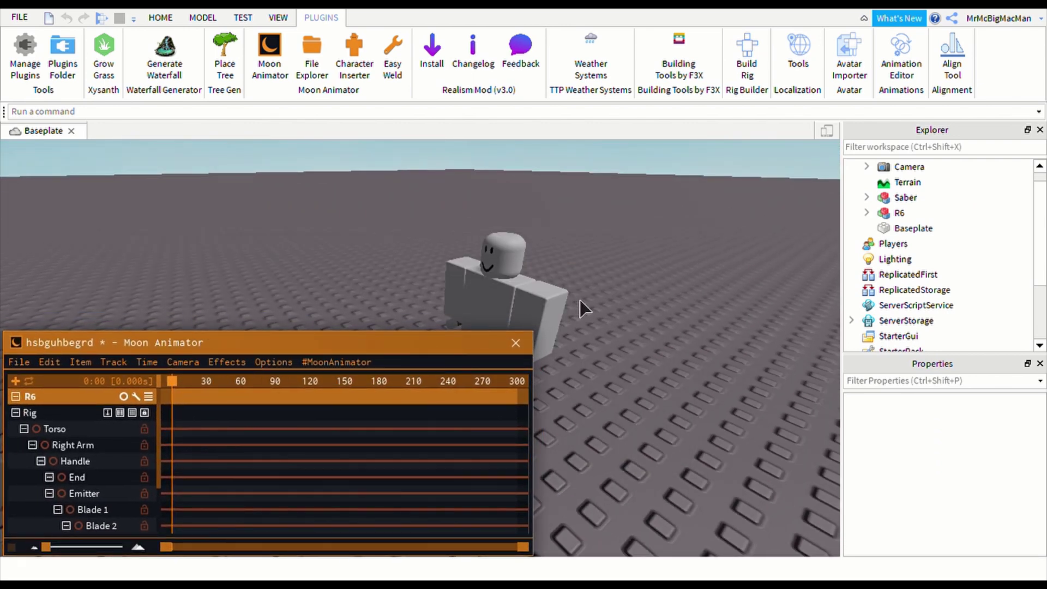
scroll(580, 307, "up", 3)
scroll(579, 307, "down", 3)
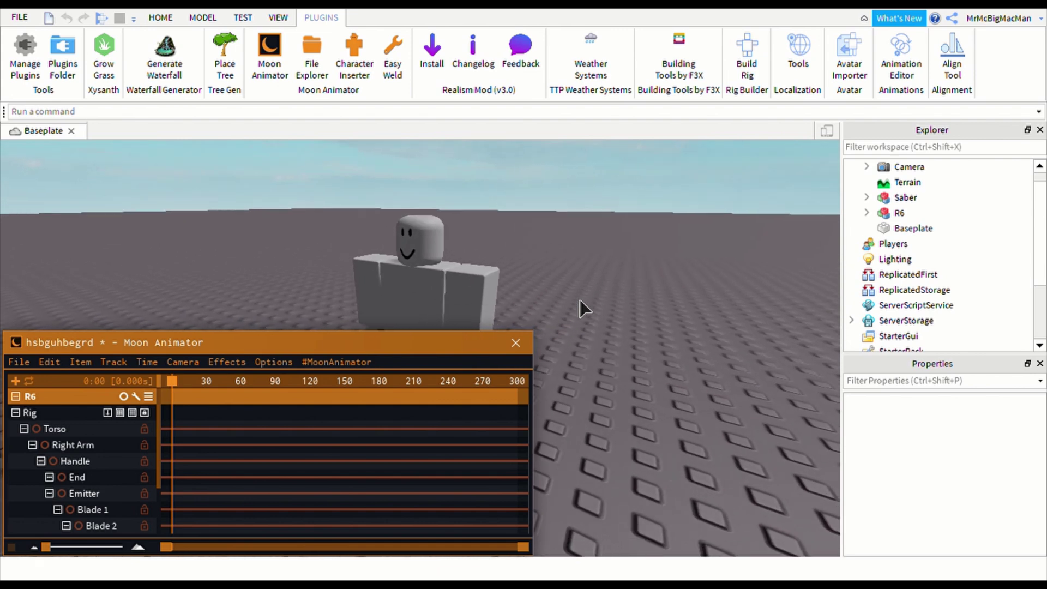
scroll(580, 307, "up", 3)
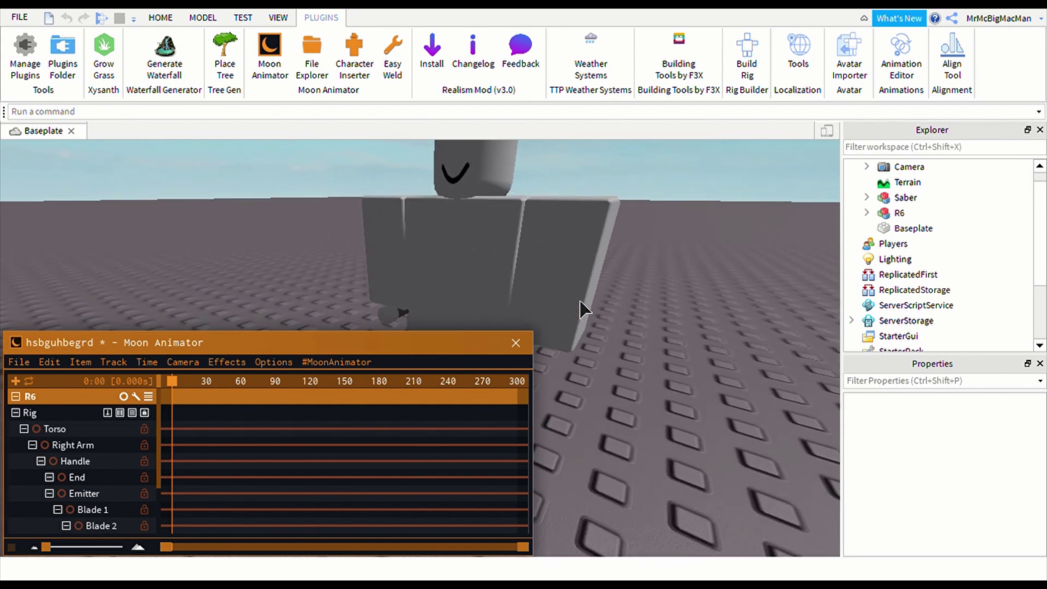
Step: Add starting keyframes at frame 0 for the Torso and the rest of the rig
right_click_drag(580, 304, 535, 315)
left_click_drag(523, 546, 218, 546)
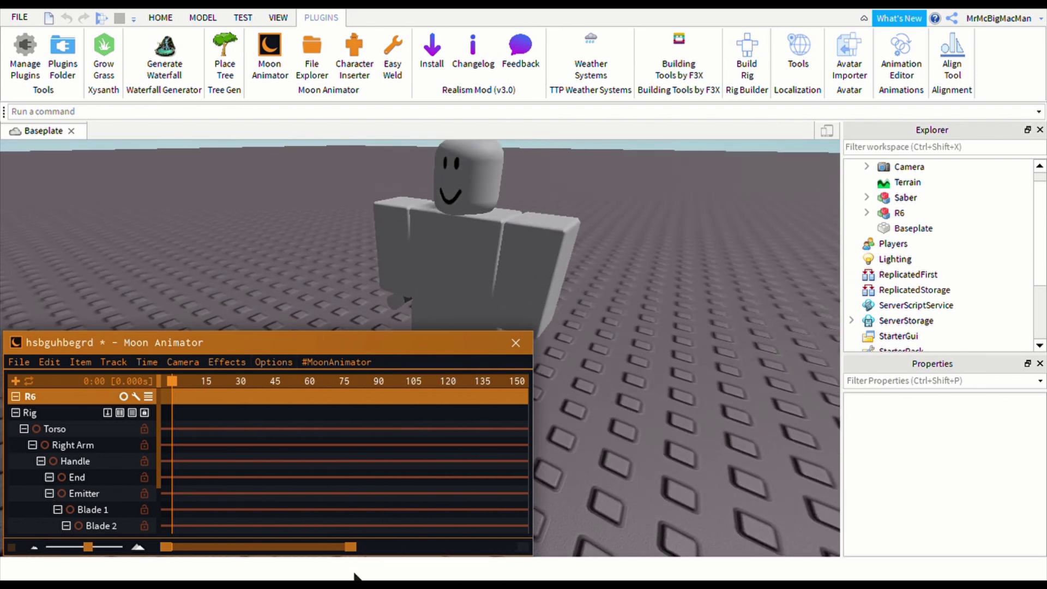
left_click(565, 305)
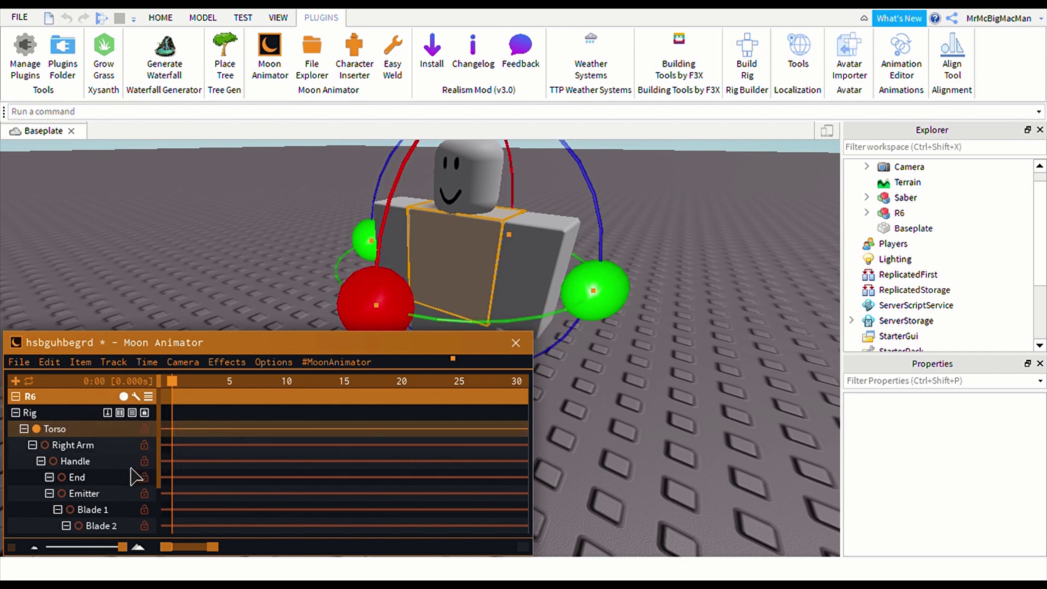
key("Down")
left_click(75, 444)
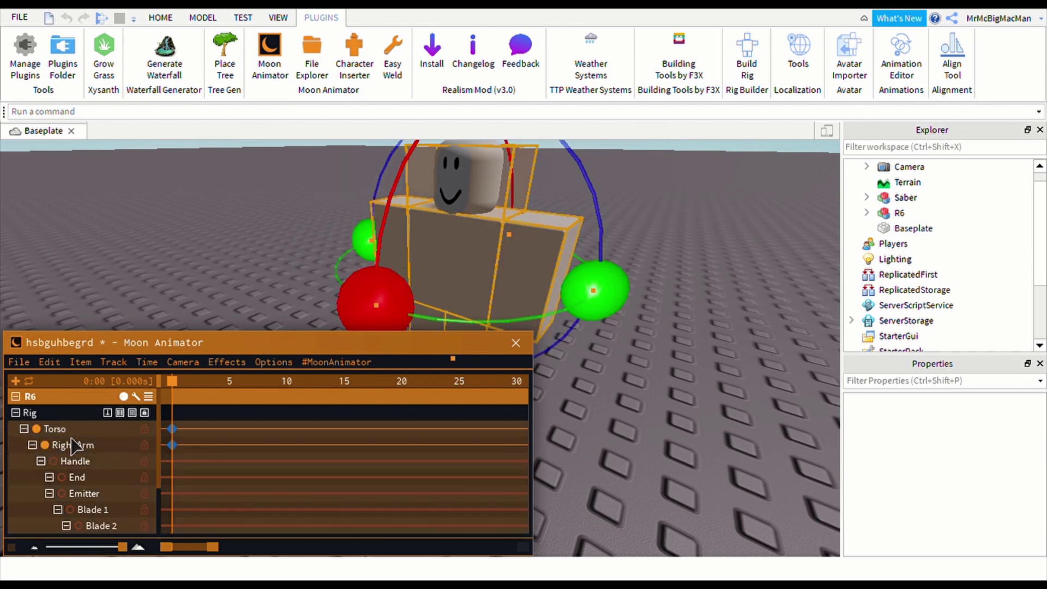
left_click(669, 514)
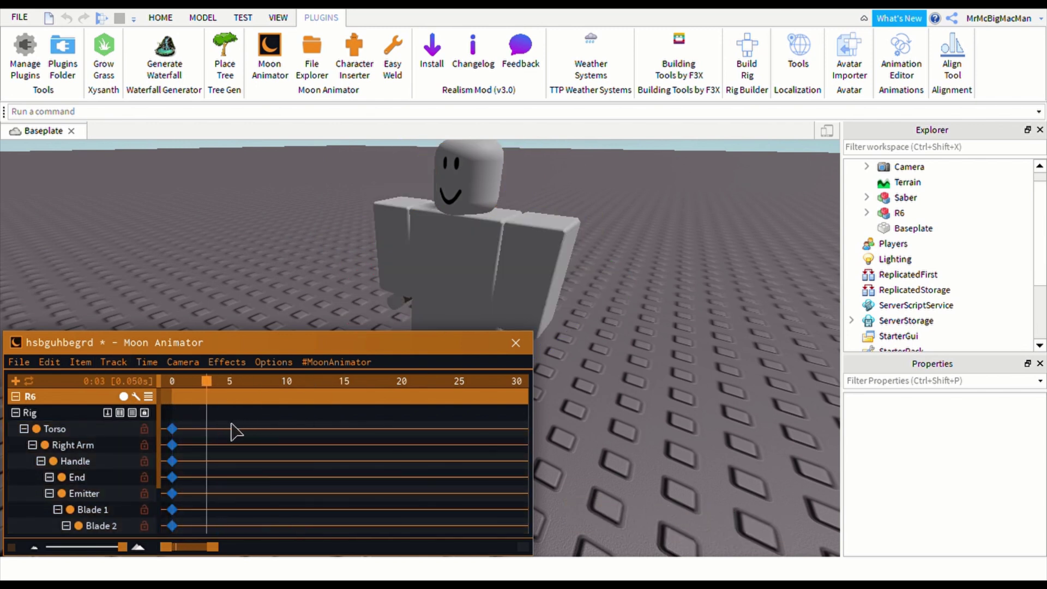
Step: Duplicate all frame 0 keyframes to frame 15 and collapse the Handle tracks
left_click_drag(199, 411, 194, 568)
scroll(107, 474, "up", 3)
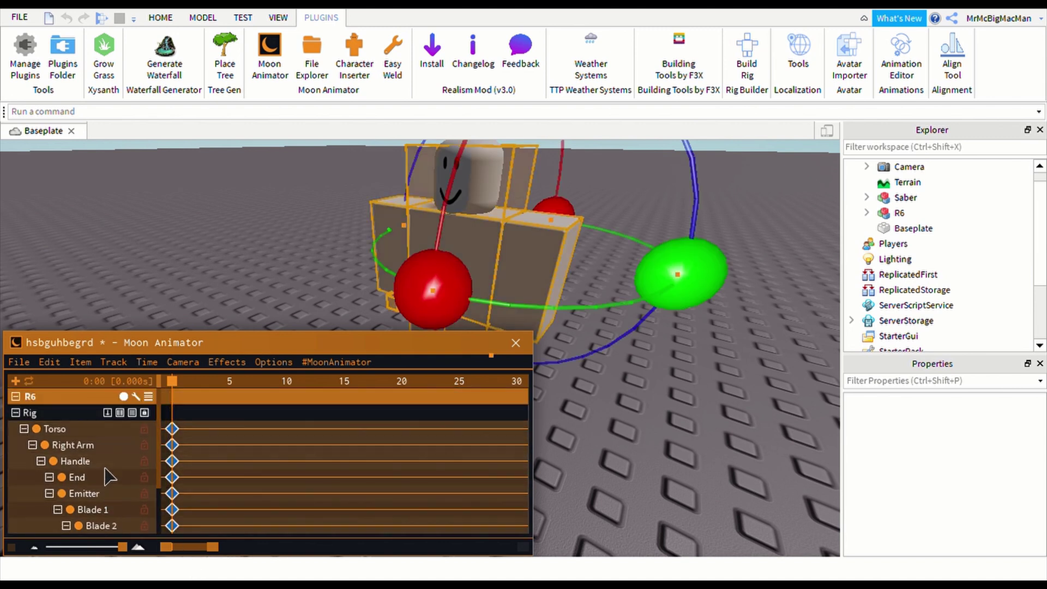
left_click(207, 413)
left_click(363, 396)
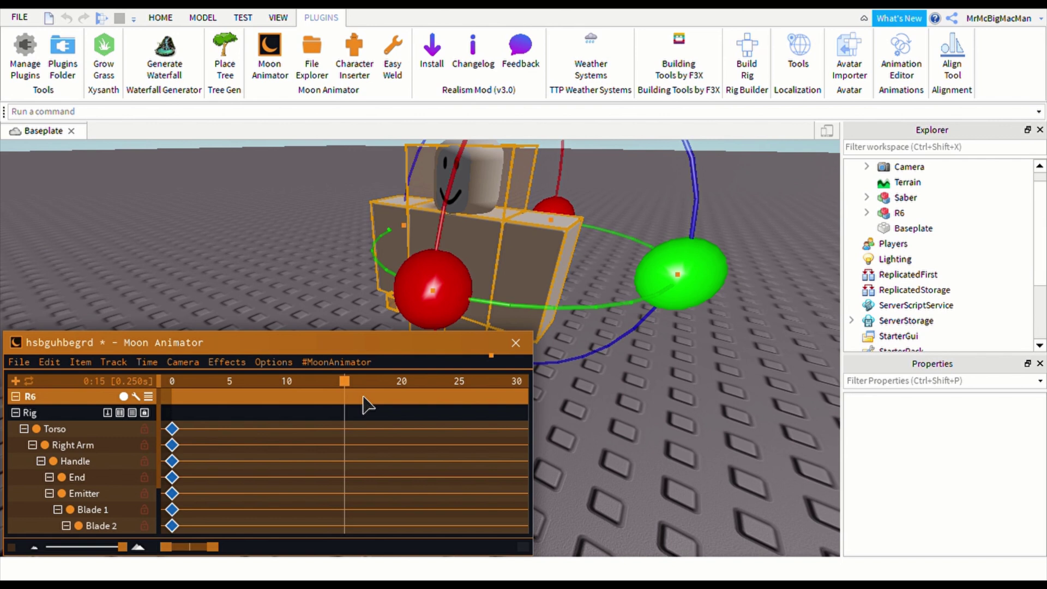
left_click(733, 499)
scroll(107, 474, "down", 3)
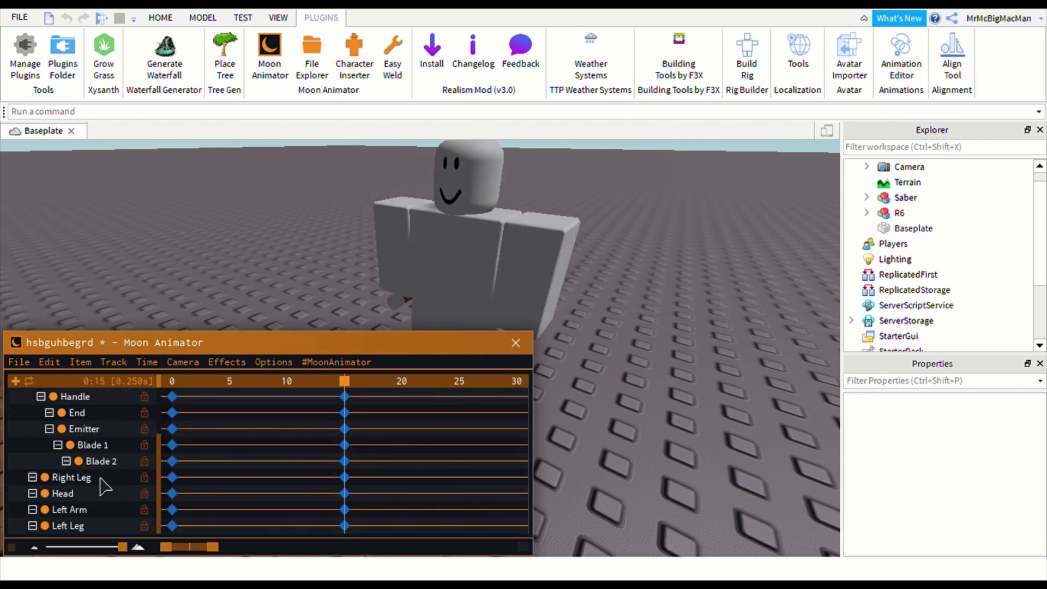
scroll(104, 483, "up", 3)
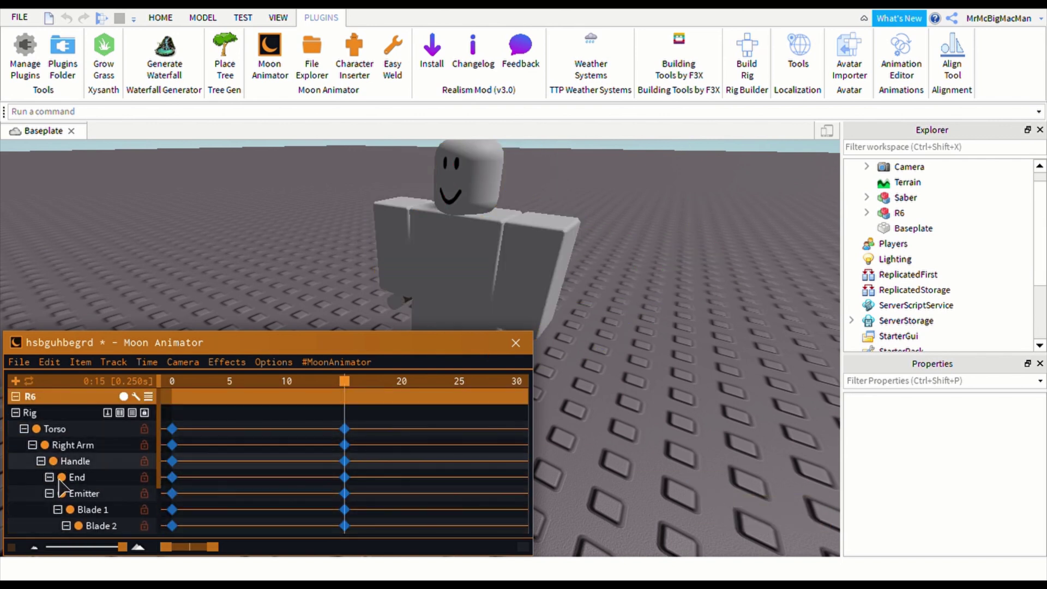
left_click(40, 461)
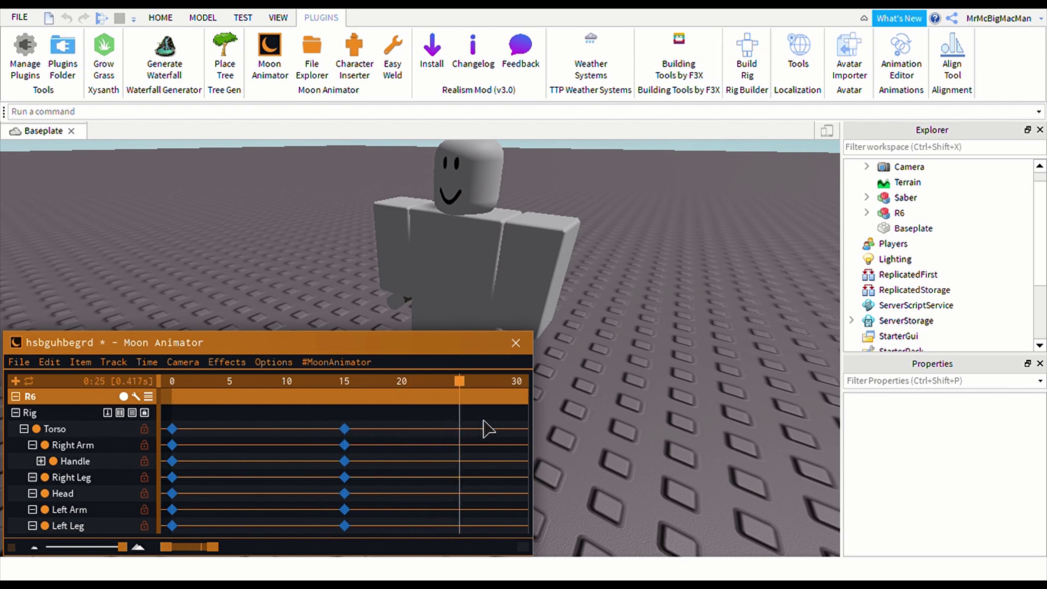
Step: Rotate the Right Arm upward at frame 25 to key the raised-arm pose
left_click(423, 299)
scroll(561, 288, "down", 5)
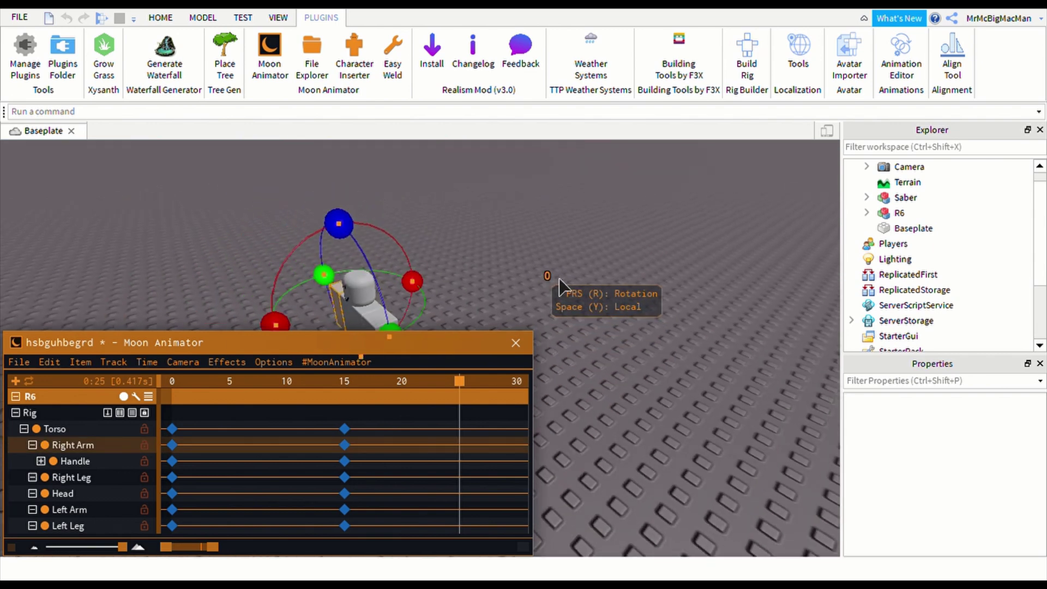
scroll(560, 287, "up", 3)
mouse_move(495, 254)
left_mouse_down()
mouse_move(439, 404)
mouse_move(491, 412)
left_mouse_up()
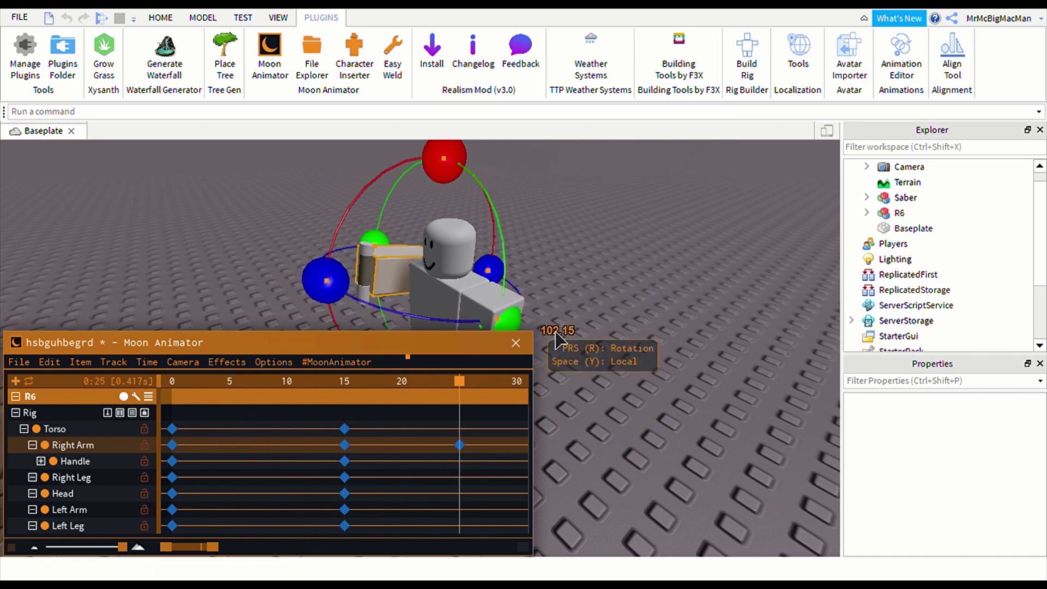
right_click_drag(556, 332, 558, 331)
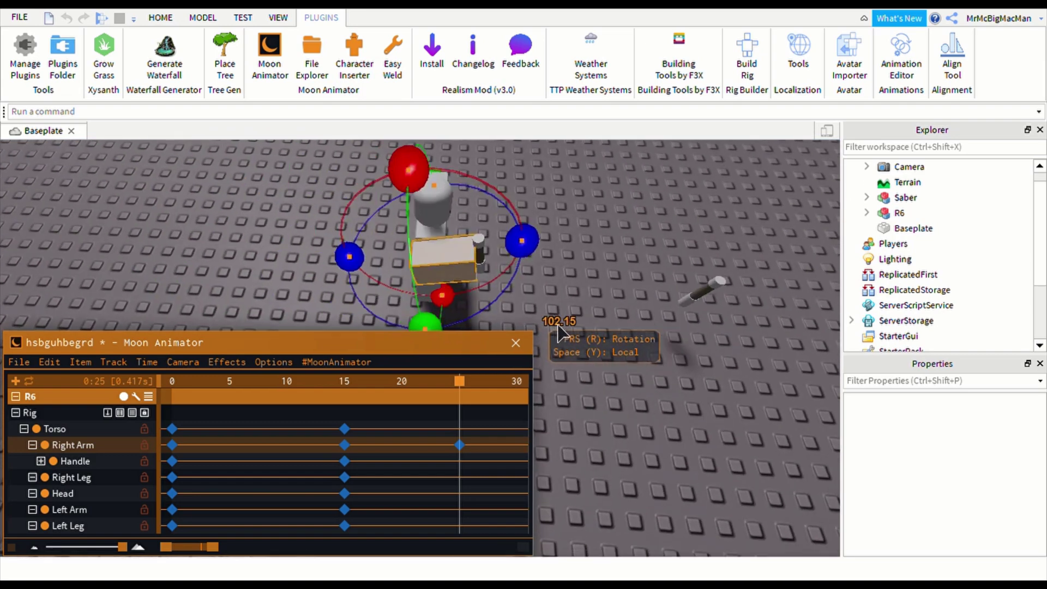
mouse_move(539, 260)
left_mouse_down()
mouse_move(548, 274)
mouse_move(541, 262)
left_mouse_up()
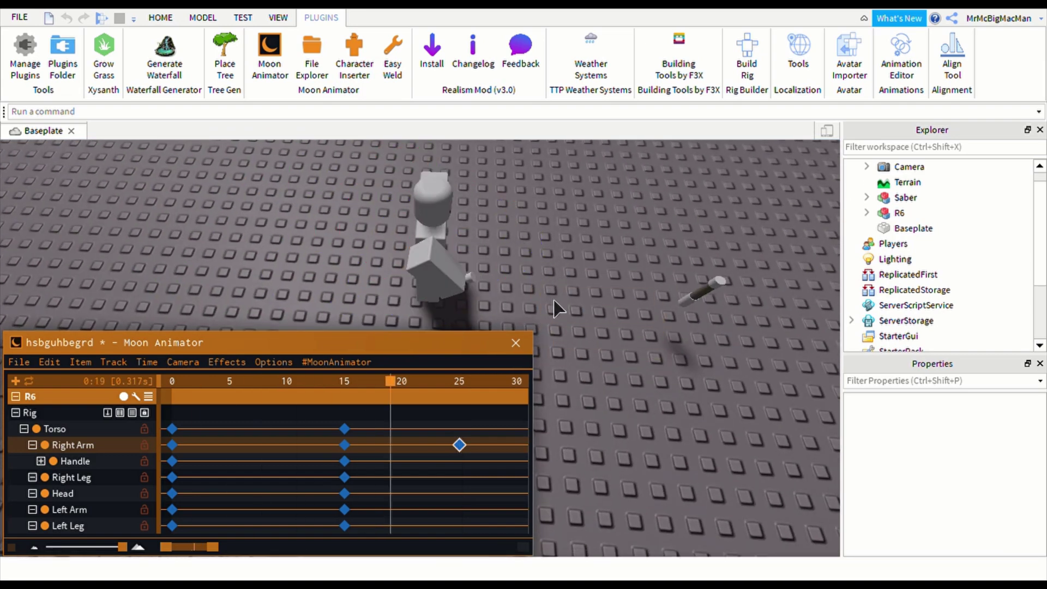
Step: Tilt the Head toward the raised arm at frame 25
left_click(457, 238)
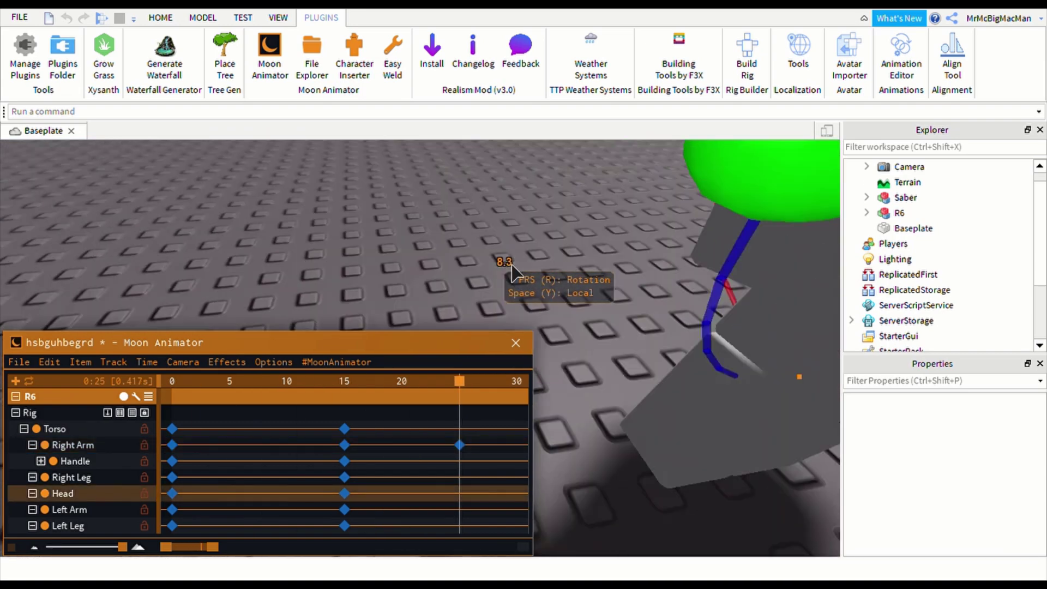
right_click_drag(512, 270, 512, 270)
mouse_move(646, 278)
left_mouse_down()
mouse_move(672, 395)
mouse_move(666, 334)
left_mouse_up()
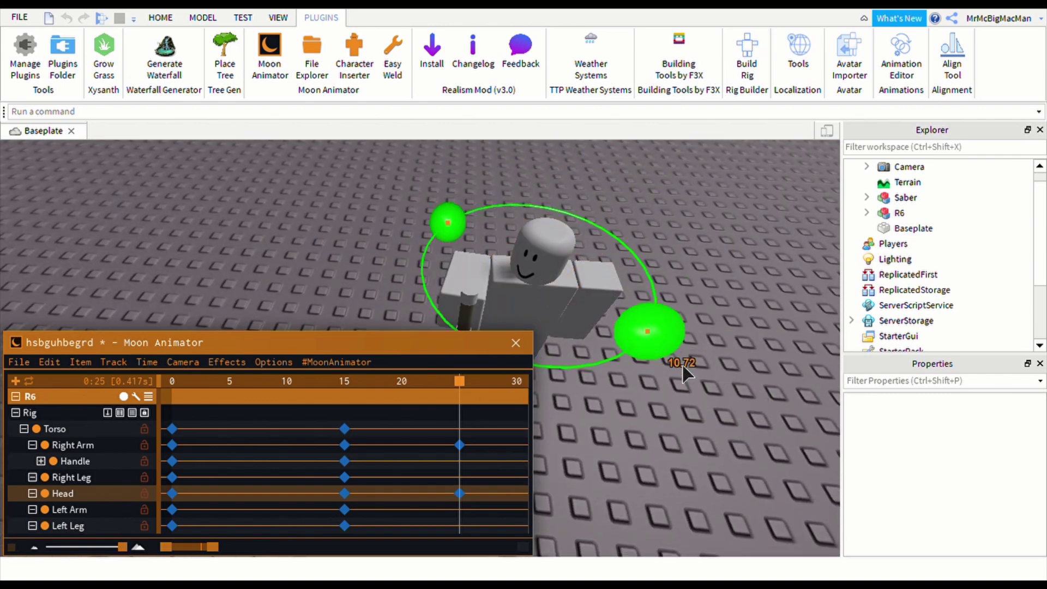
key("Left")
key("Left")
key("Left")
key("Right")
key("Right")
key("Right")
Step: Ease the head's tilt back toward upright, deselect it and play the animation
right_click_drag(690, 431, 689, 427)
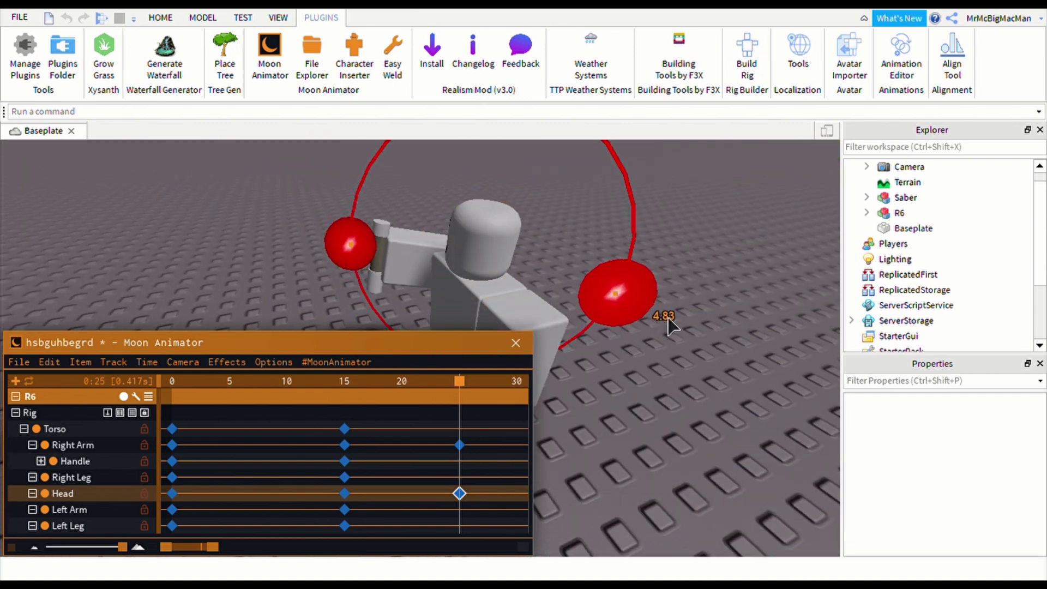
left_click_drag(666, 304, 672, 442)
left_click(672, 442)
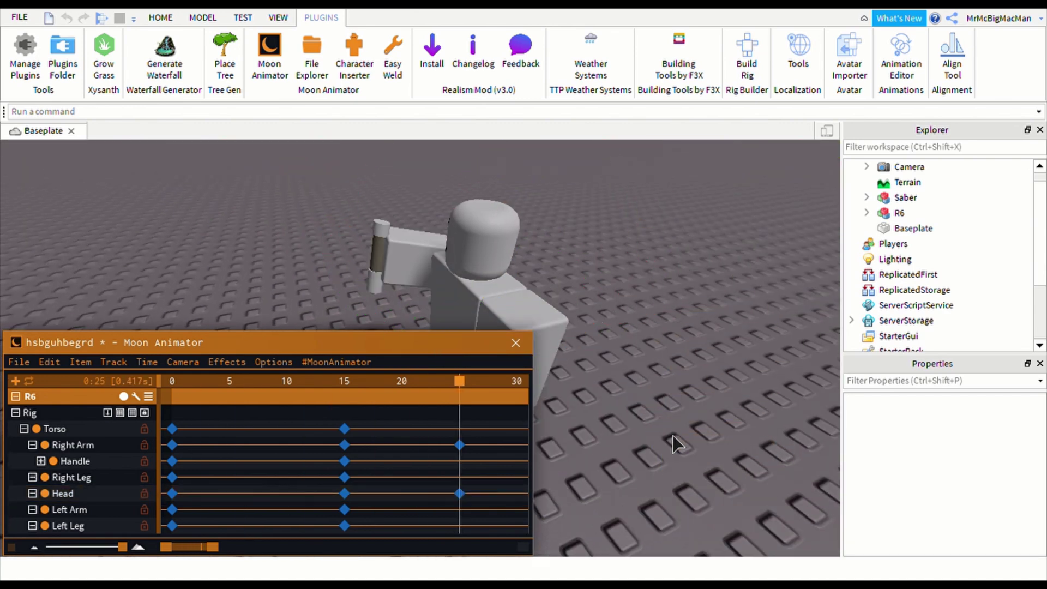
key("space")
scroll(537, 459, "down", 3)
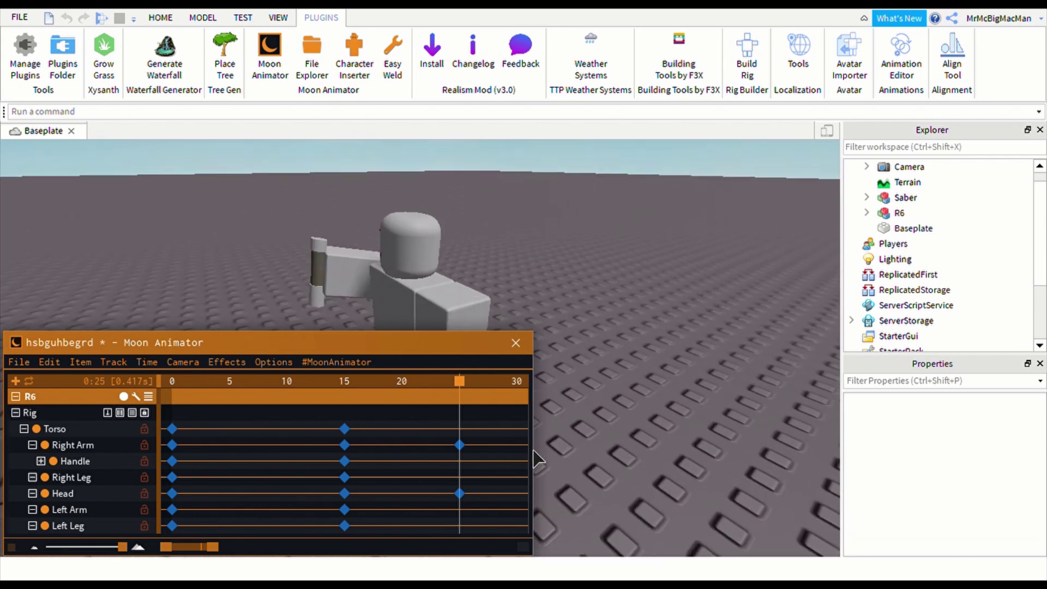
right_click_drag(536, 458, 536, 459)
scroll(537, 459, "up", 5)
scroll(537, 457, "down", 3)
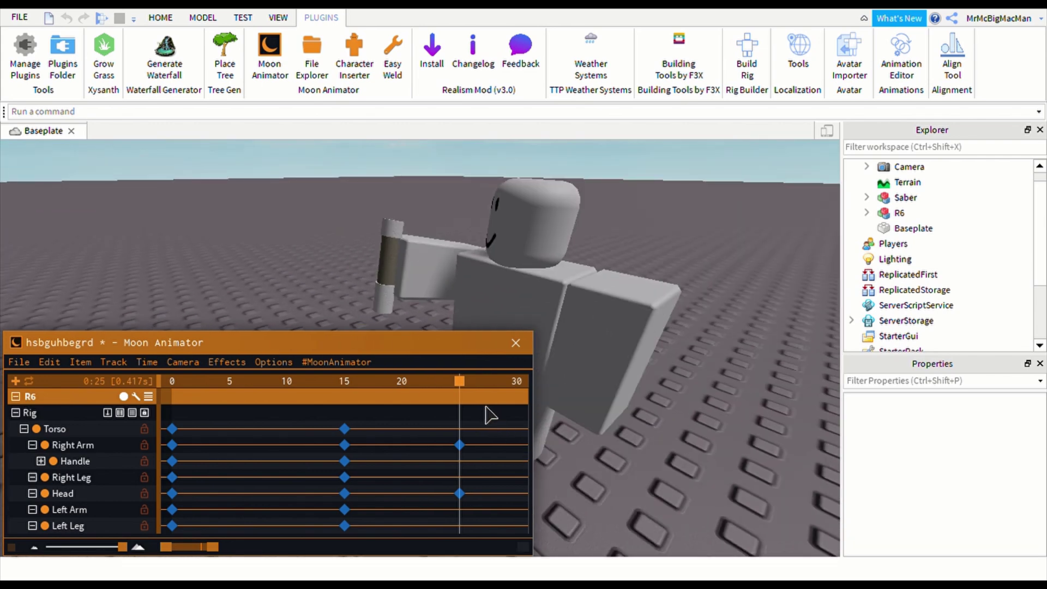
scroll(487, 415, "down", 9)
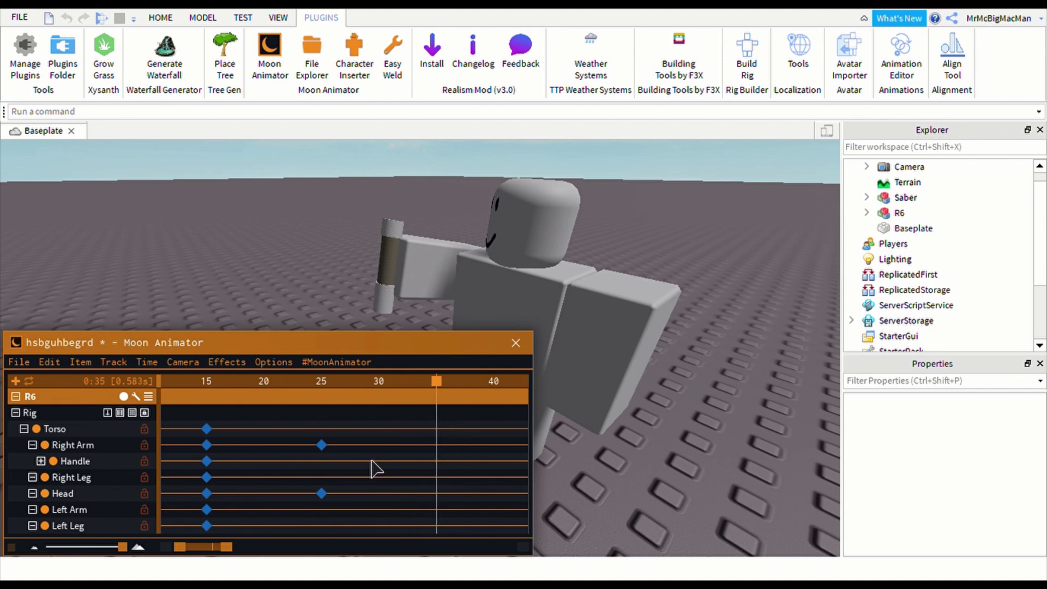
Step: Rotate the Right Arm up and back for a new pose, checking nearby frames
left_click(429, 309)
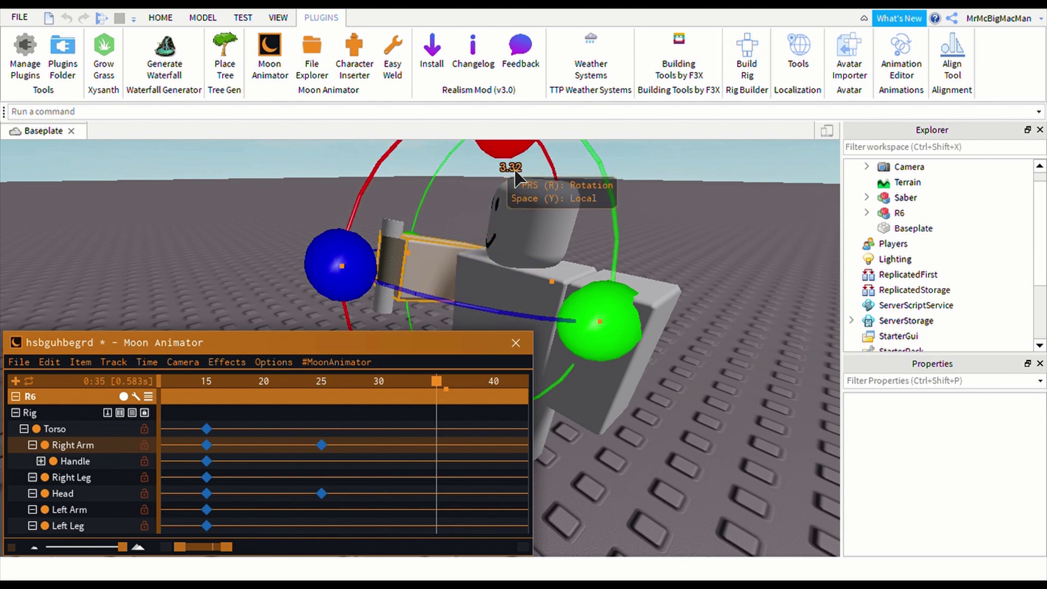
left_click_drag(515, 176, 510, 169)
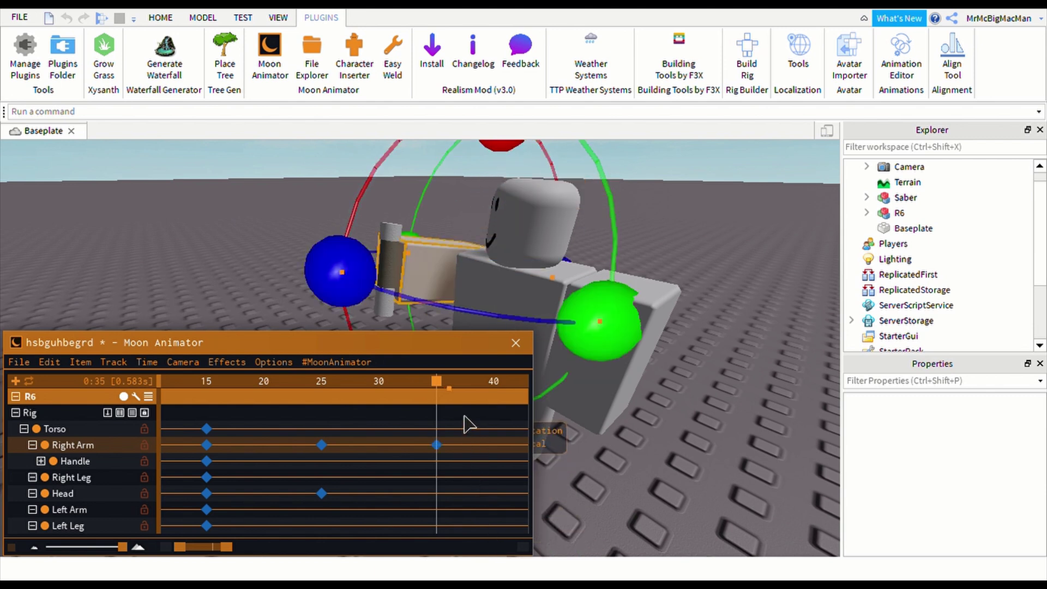
left_click_drag(464, 423, 459, 434)
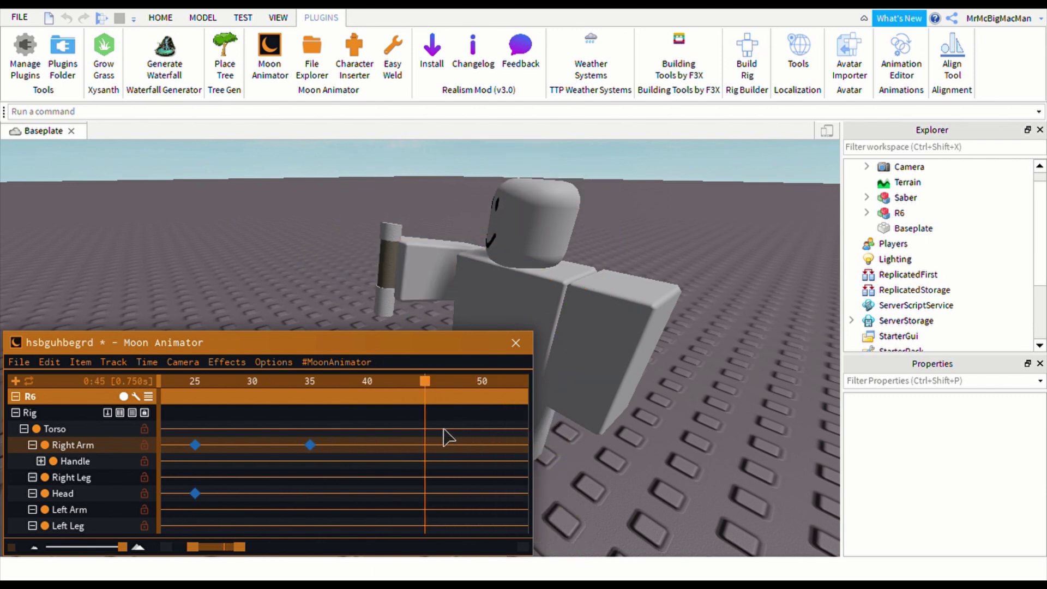
left_click(445, 441)
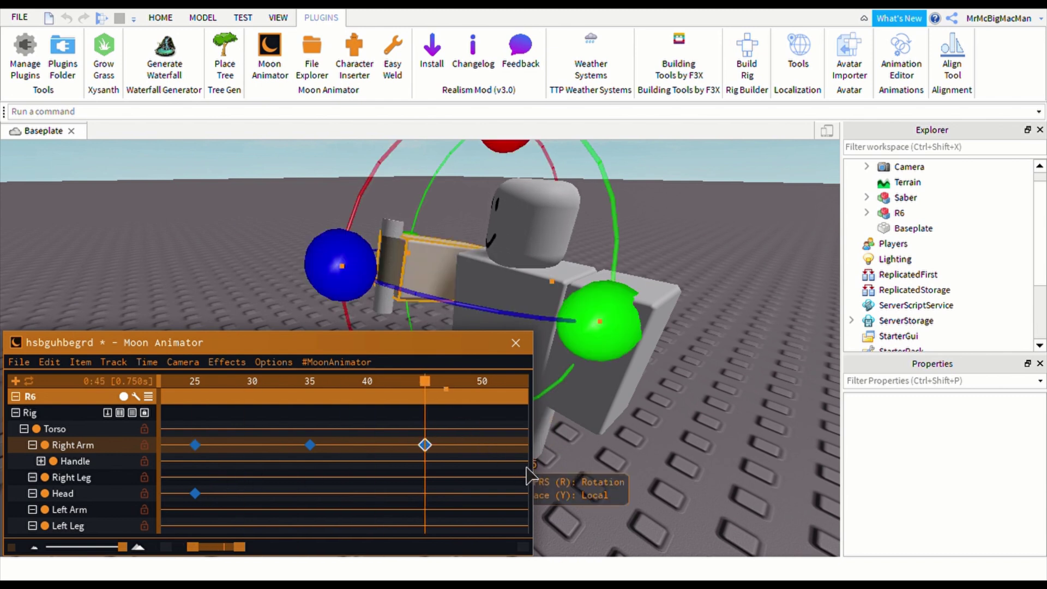
left_click(420, 407)
key("Right")
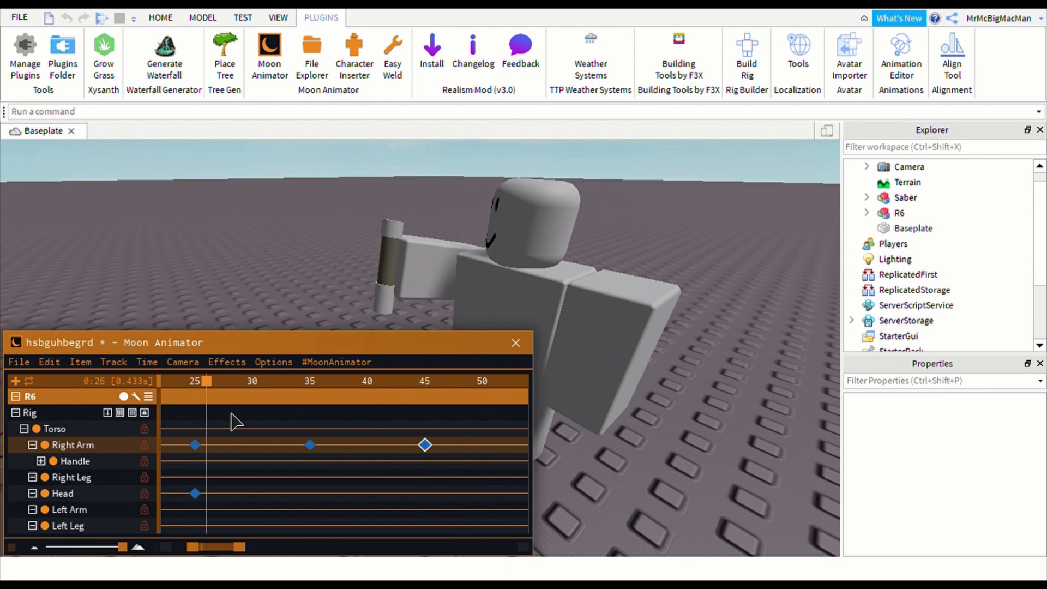
left_click(217, 442)
key("Left")
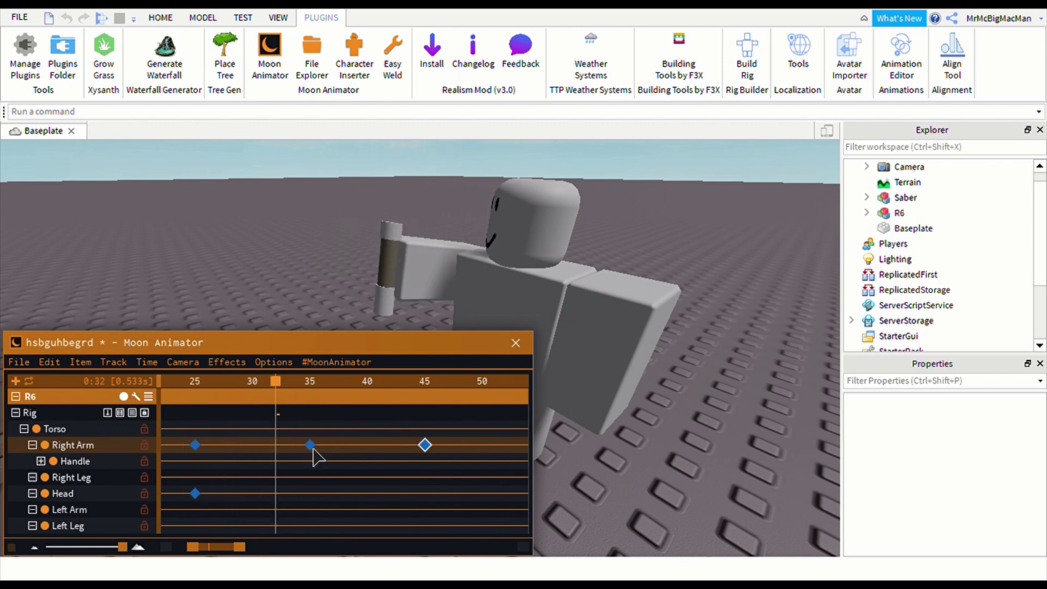
Step: Paste and drag Right Arm keyframes so they sit at frames 35, 40 and 45
mouse_move(277, 412)
left_mouse_down()
mouse_move(466, 507)
mouse_move(450, 474)
left_mouse_up()
key("Right")
key("Right")
key("Right")
key("Right")
key("Right")
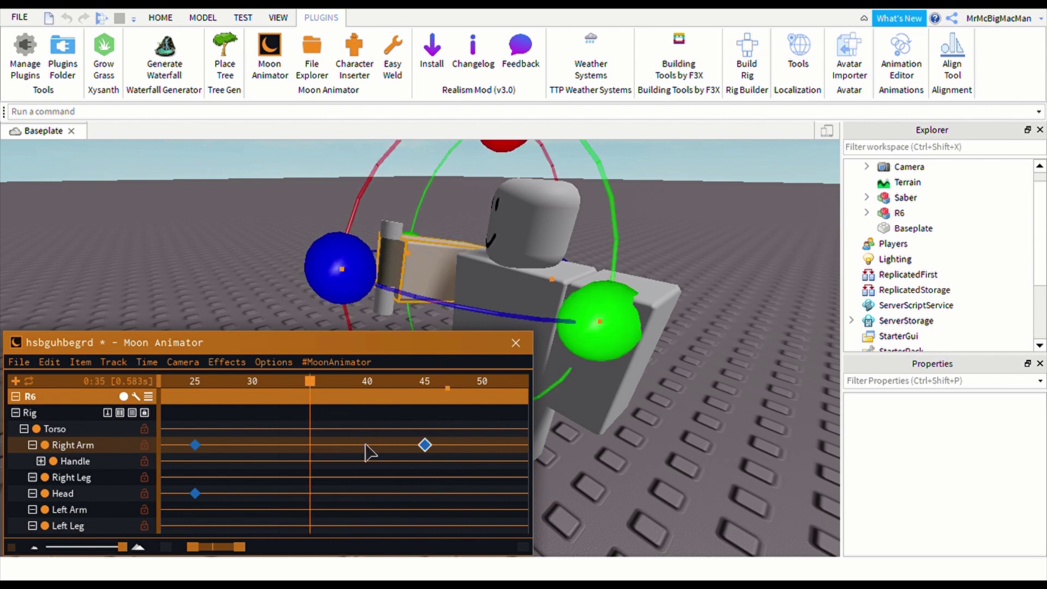
key("ctrl+v")
key("space")
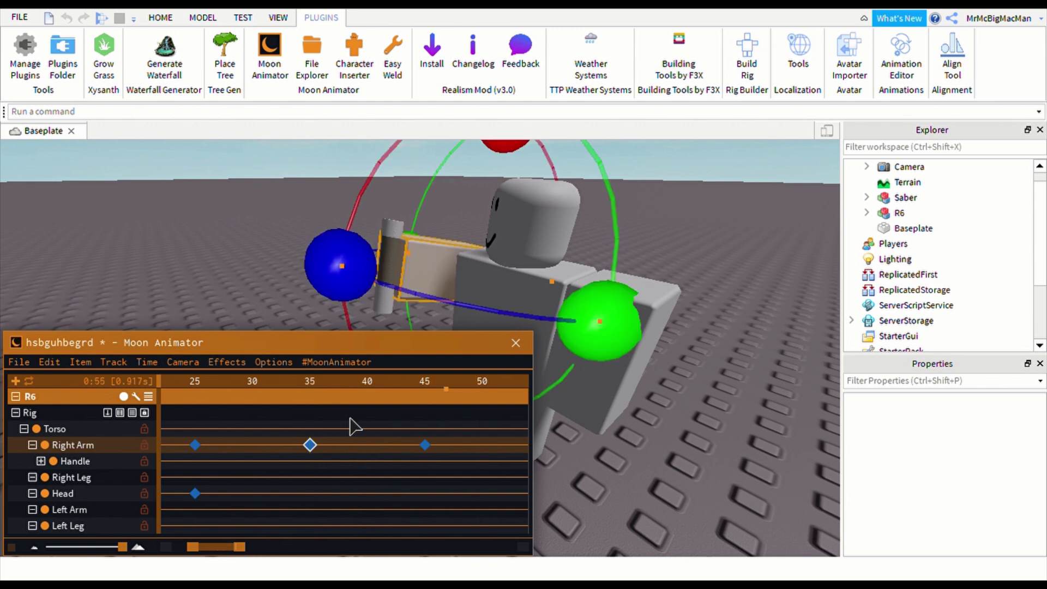
left_click_drag(451, 475, 395, 477)
key("ctrl+v")
left_click_drag(463, 479, 362, 477)
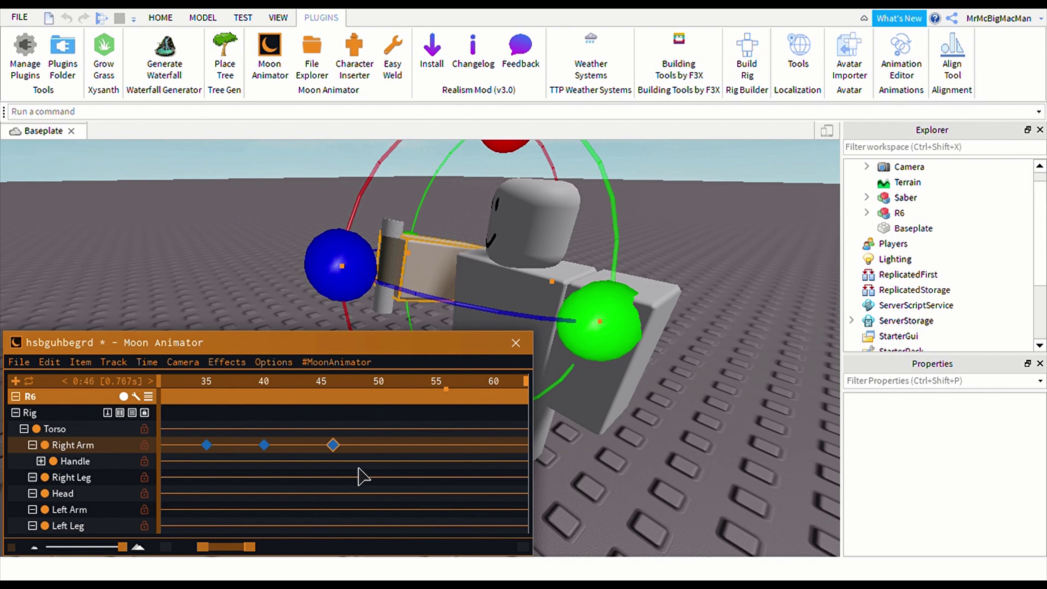
left_click(619, 517)
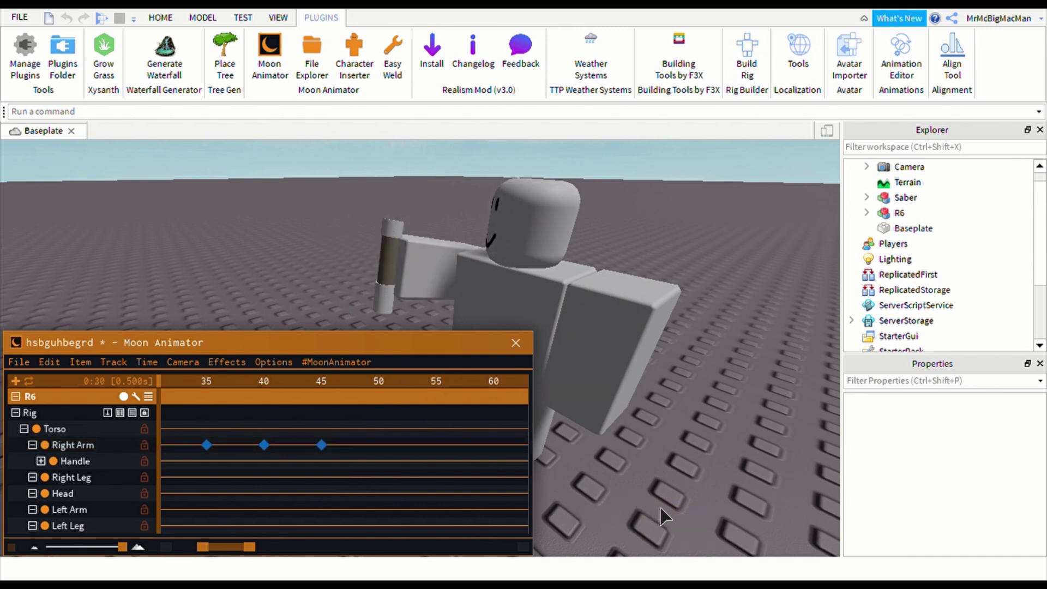
mouse_move(321, 407)
left_mouse_down()
mouse_move(350, 430)
mouse_move(414, 435)
mouse_move(341, 444)
left_mouse_up()
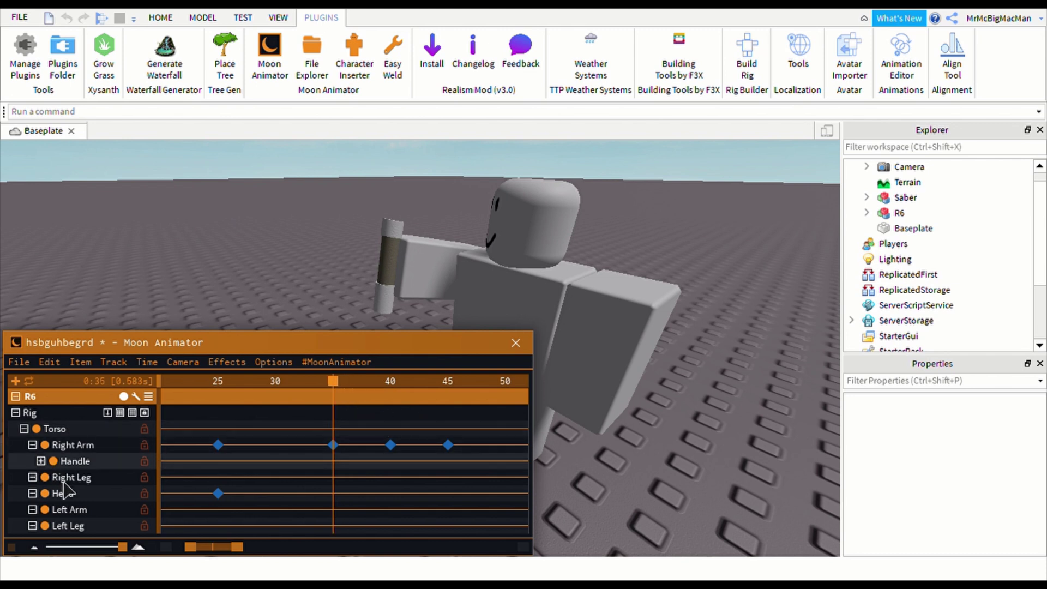
Step: Expand the Handle track and key Blade 1 and Blade 2 at frame 35
left_click(41, 460)
scroll(106, 491, "down", 2)
left_click(93, 477)
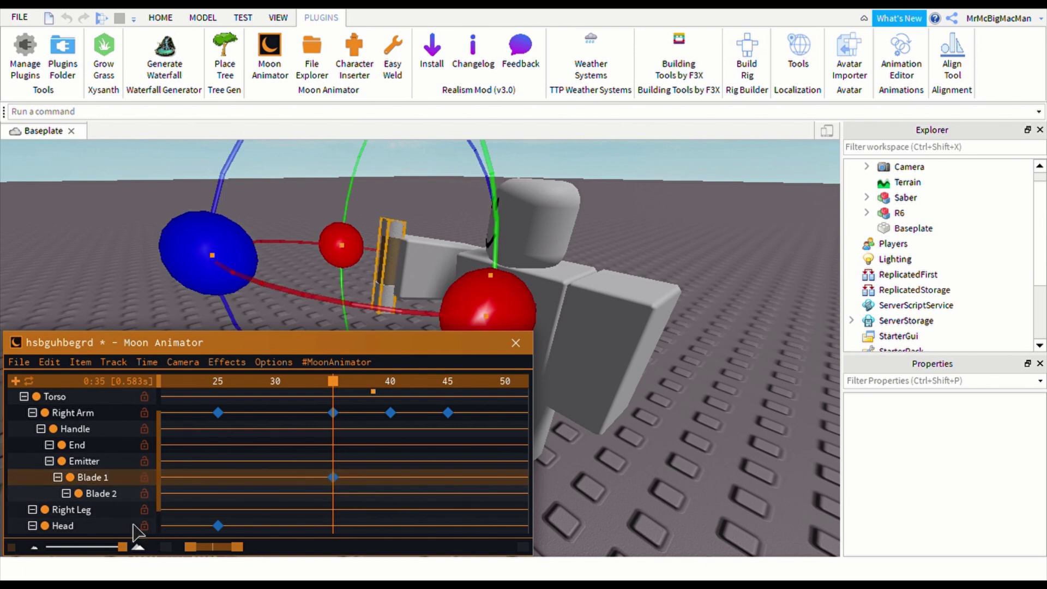
key("Down")
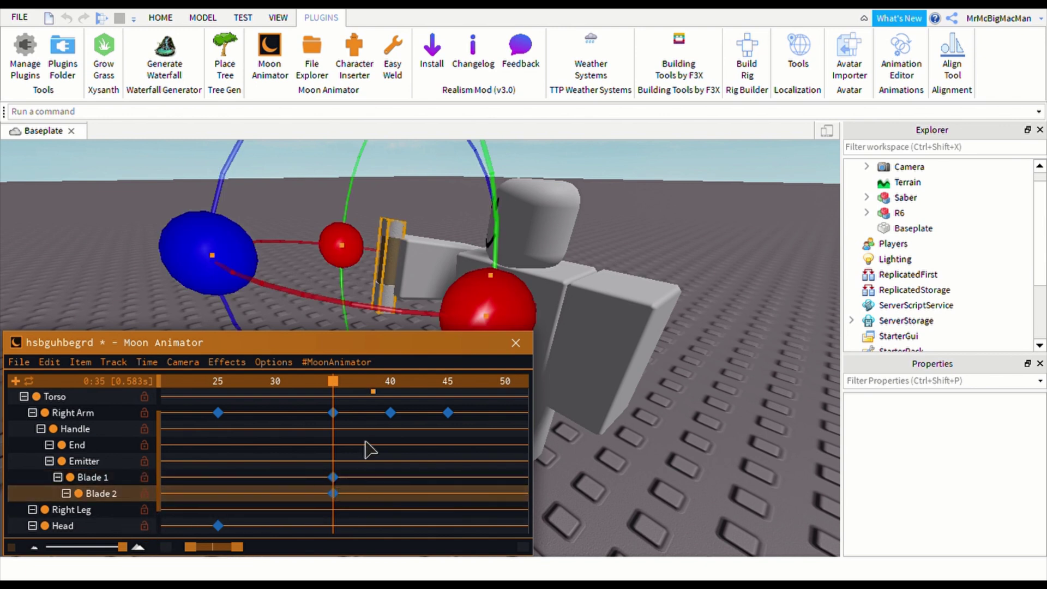
Step: At frame 40, move Blade 1 up out of the handle to extend the blade
left_click_drag(360, 420, 477, 416)
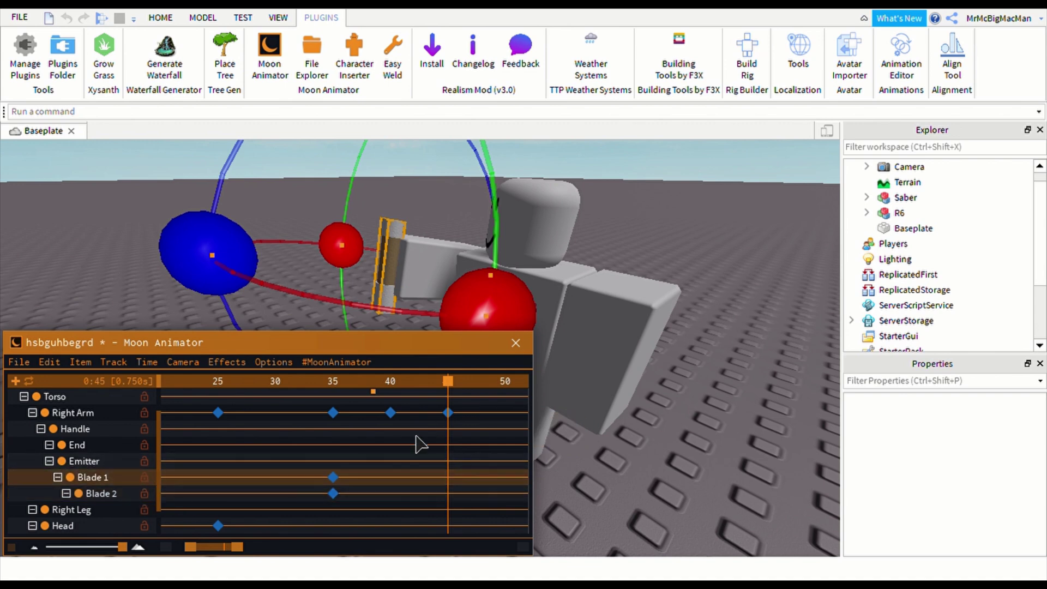
key("Left")
key("Left")
key("Left")
key("Left")
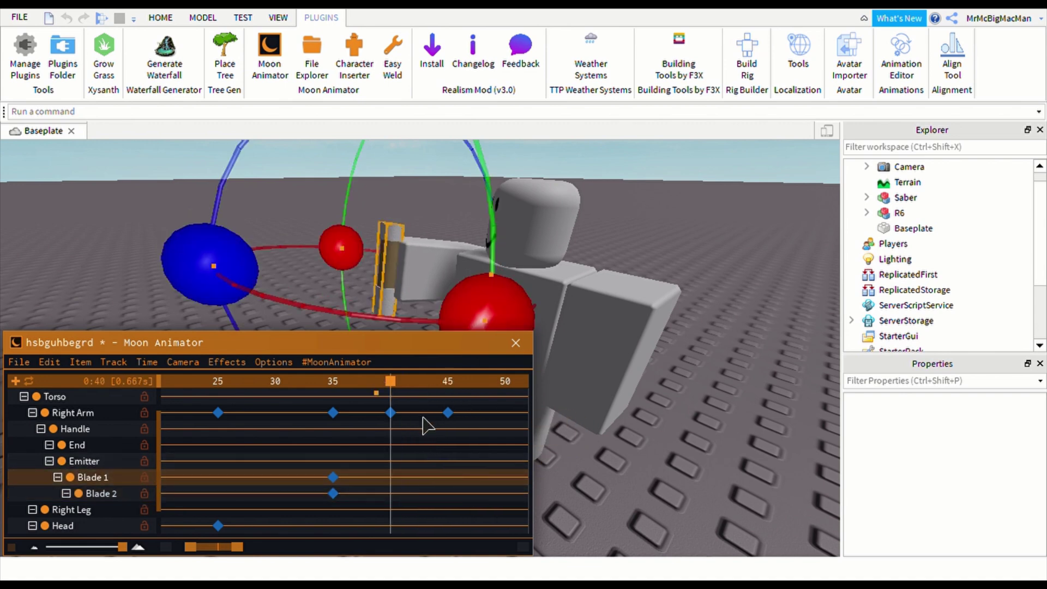
scroll(554, 336, "down", 2)
key("r")
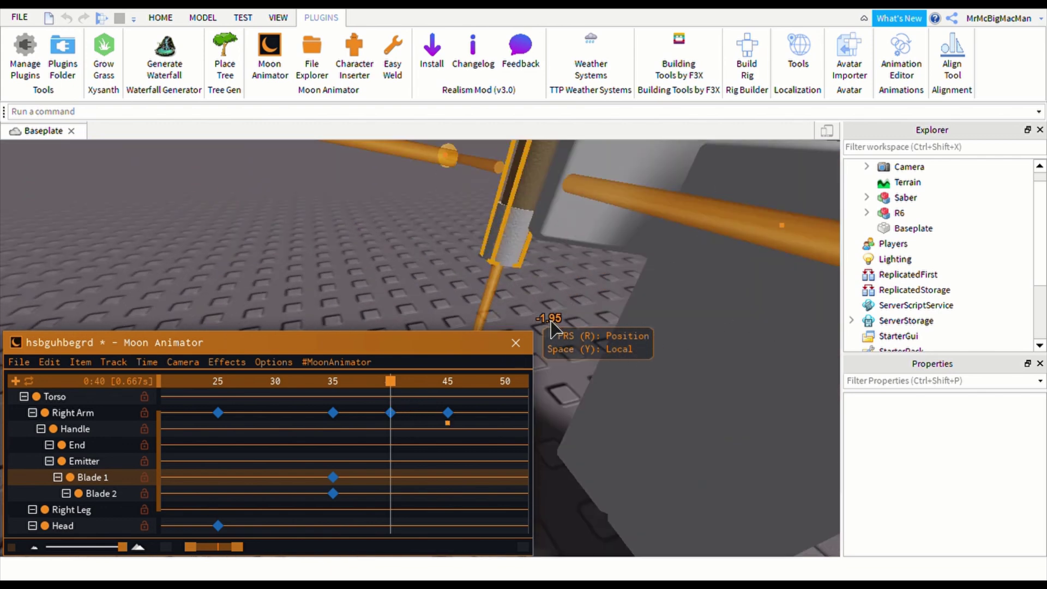
right_click_drag(552, 327, 552, 326)
mouse_move(514, 313)
left_mouse_down()
mouse_move(536, 260)
mouse_move(530, 280)
left_mouse_up()
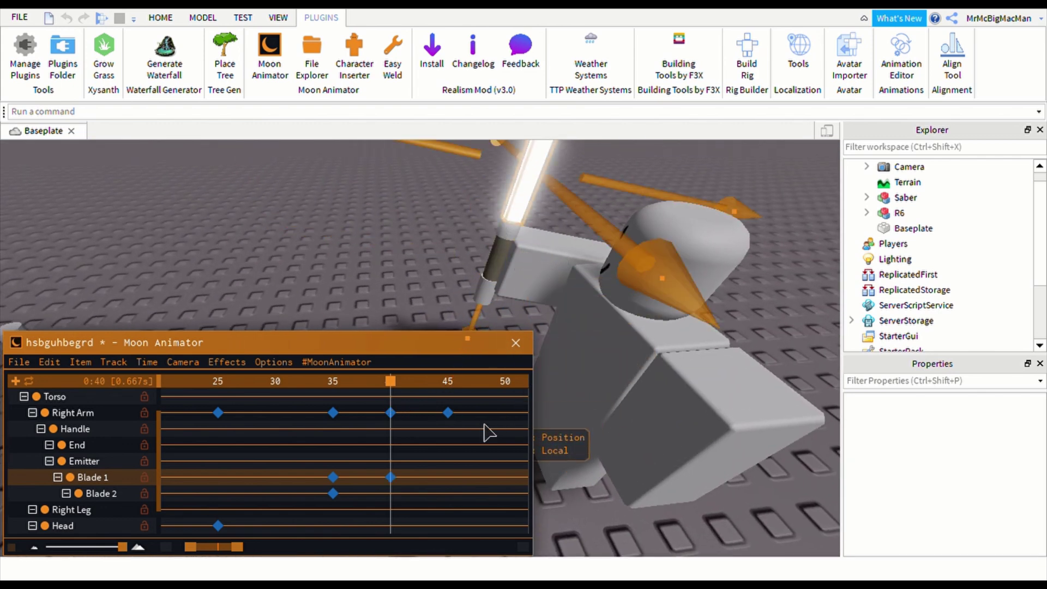
left_click_drag(510, 339, 505, 339)
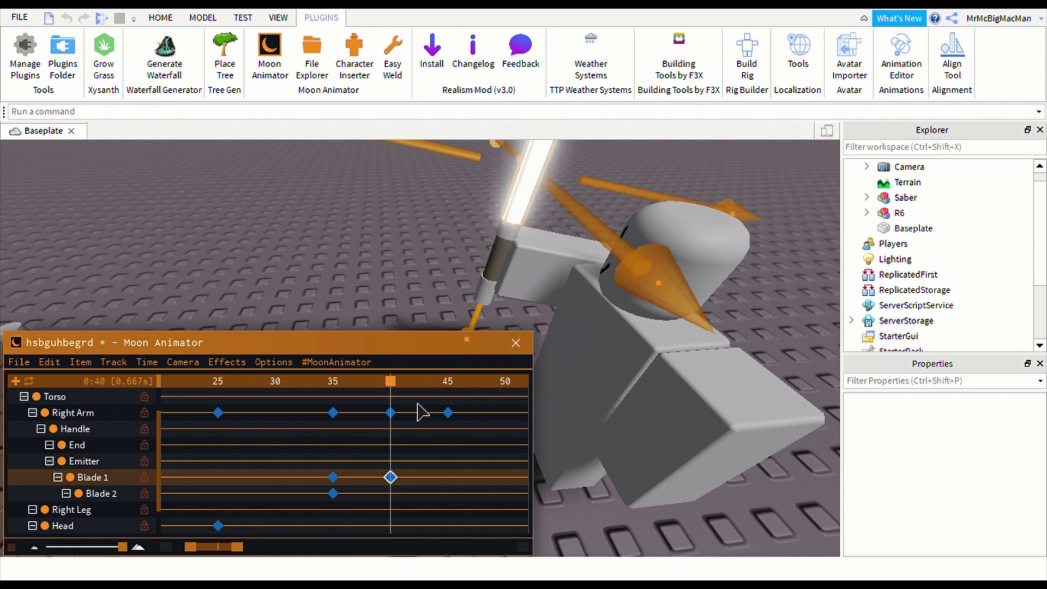
left_click_drag(411, 415, 463, 429)
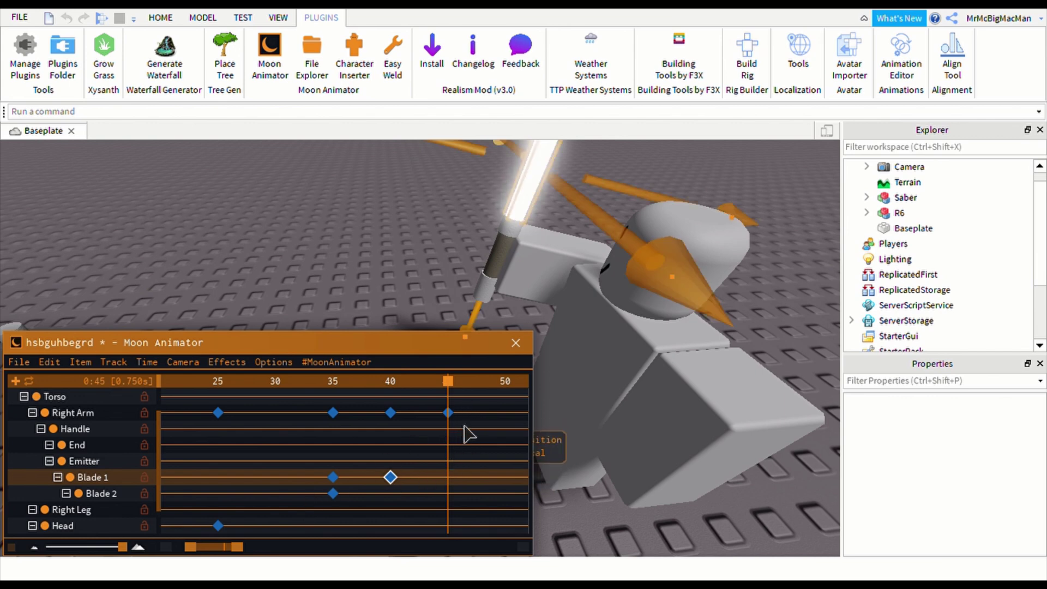
right_click_drag(427, 347, 427, 348)
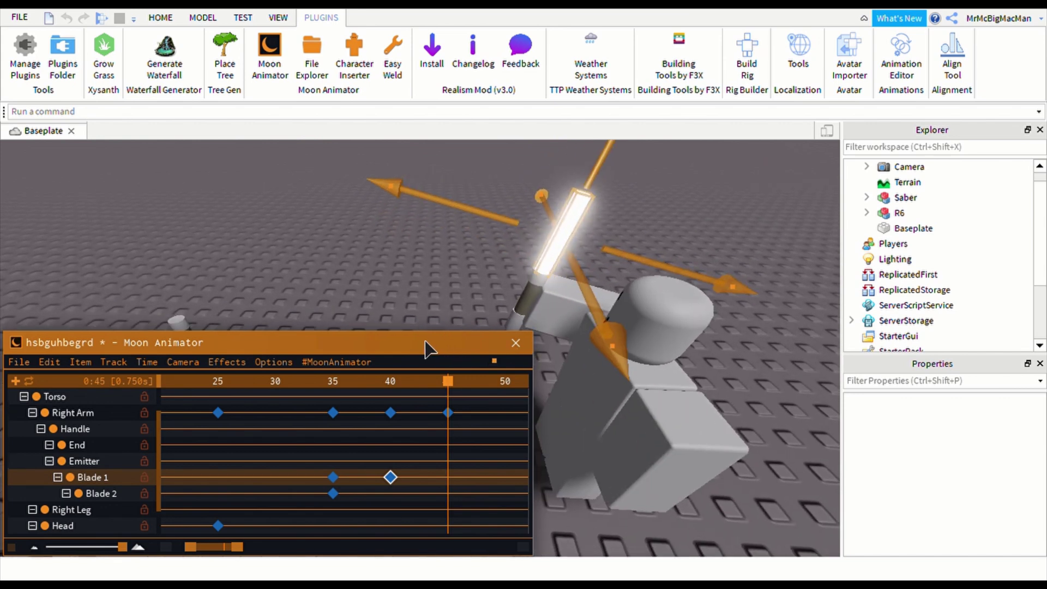
Step: At frame 45, slide Blade 2 out along the handle, then pull it back toward Blade 1
left_click(167, 493)
scroll(321, 311, "down", 3)
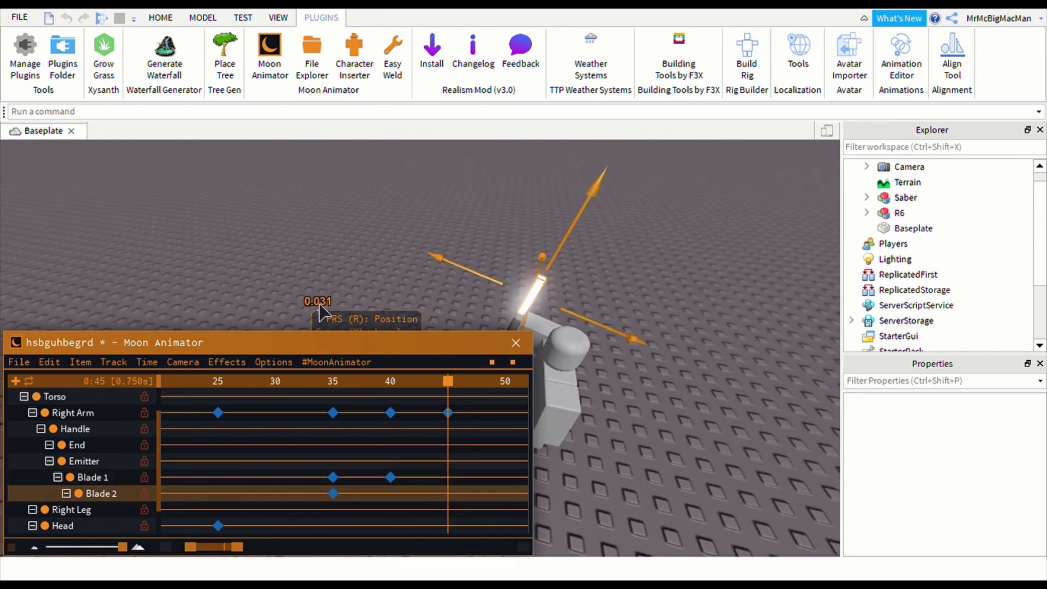
left_click_drag(322, 311, 607, 297)
scroll(597, 343, "up", 3)
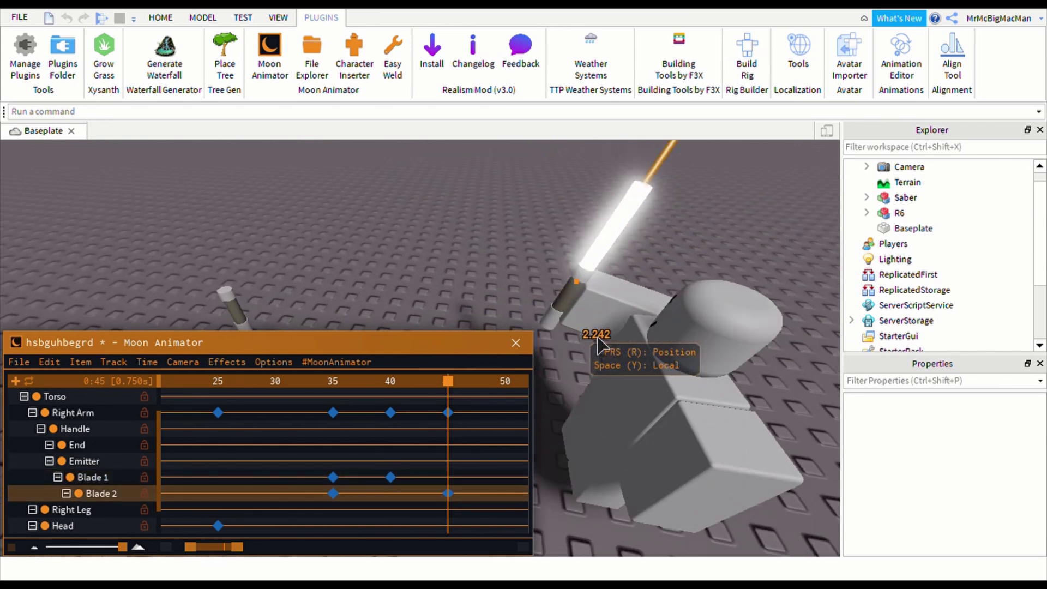
right_click_drag(597, 344, 597, 282)
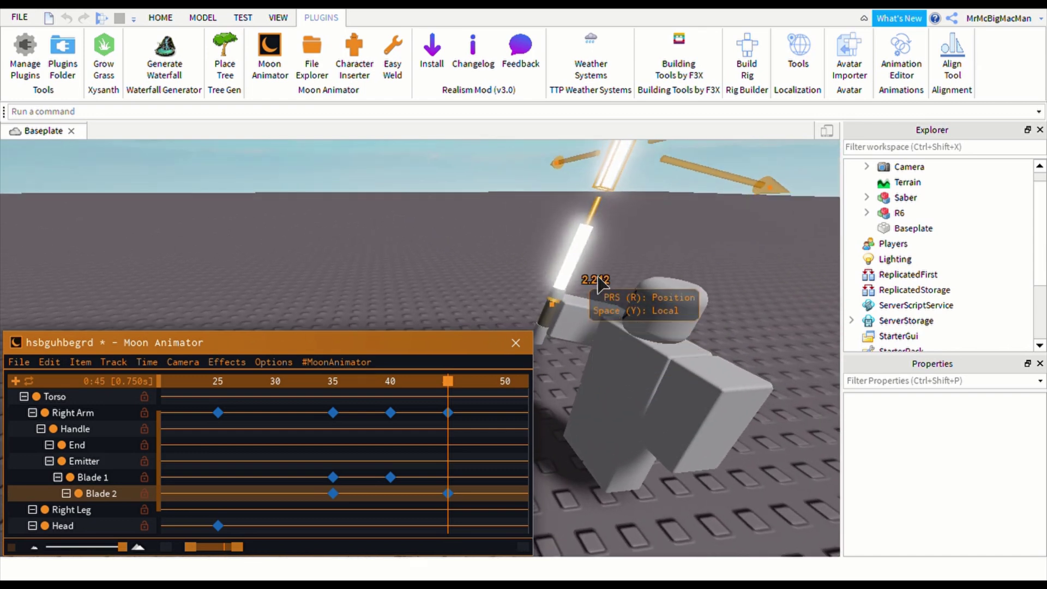
left_click_drag(600, 283, 479, 286)
Step: Deselect Blade 2 and orbit around the character to inspect the extended saber
left_click(588, 398)
right_click_drag(588, 398, 593, 398)
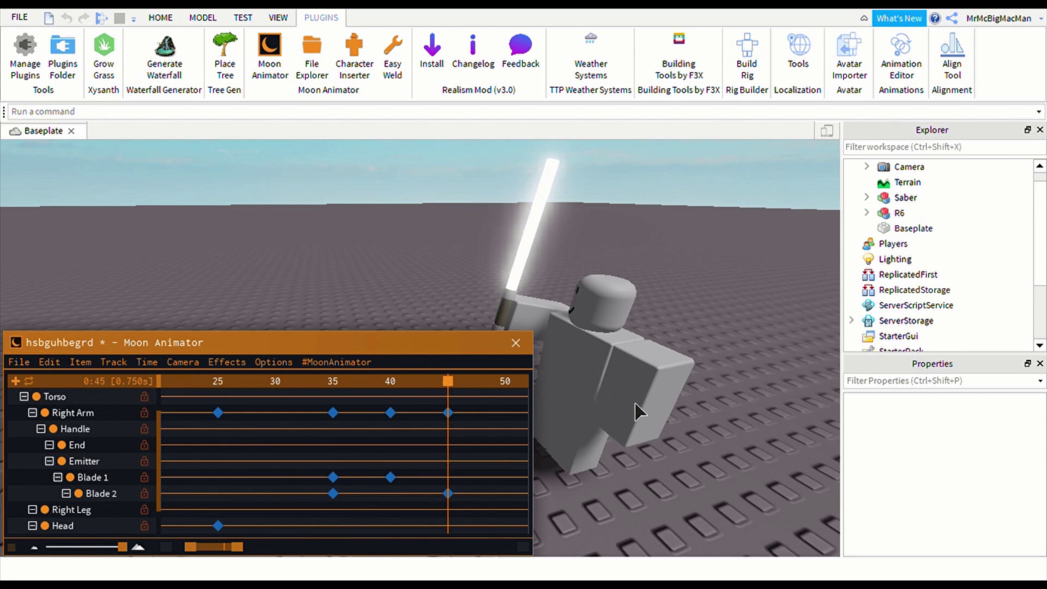
mouse_move(637, 412)
right_mouse_down()
mouse_move(621, 416)
mouse_move(626, 424)
mouse_move(637, 394)
right_mouse_up()
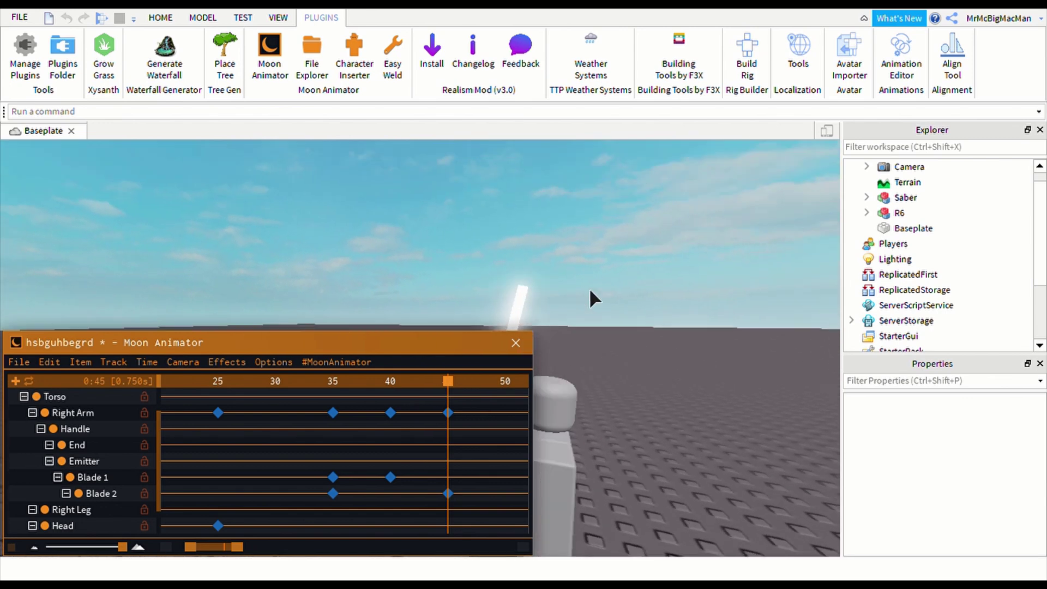